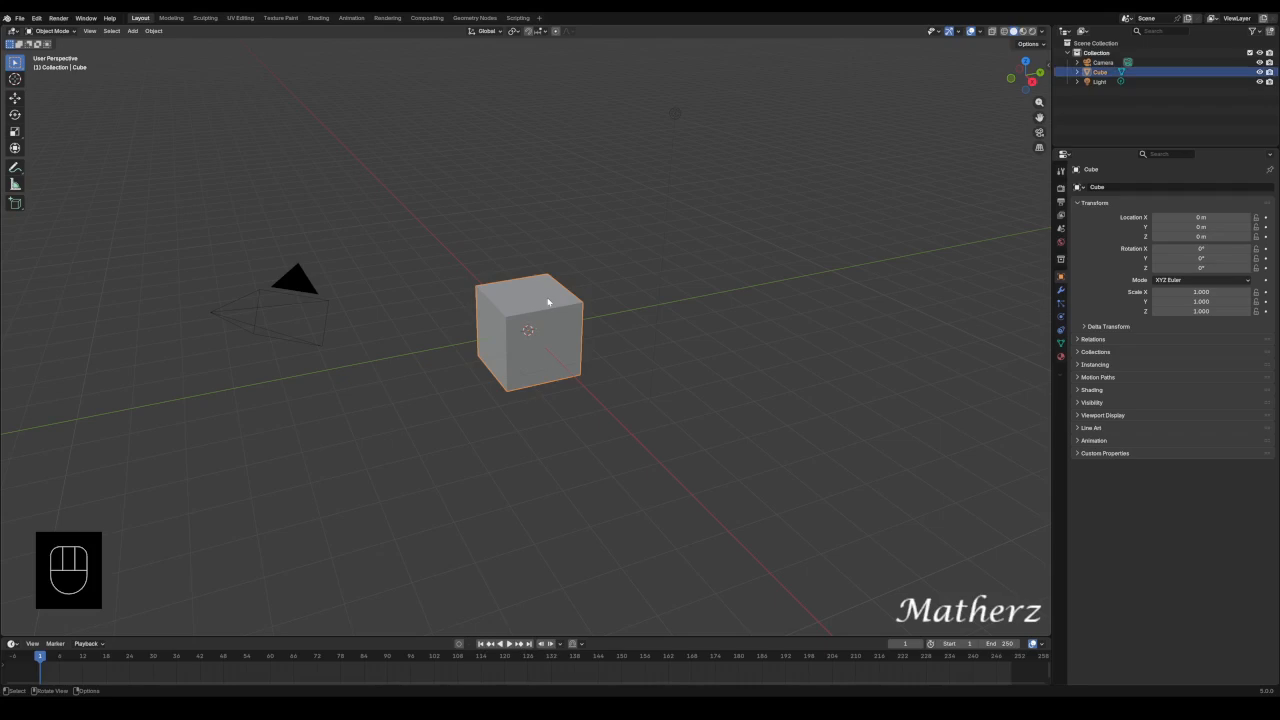
Delete the default cube and set the render engine to Cycles.
key(Delete)
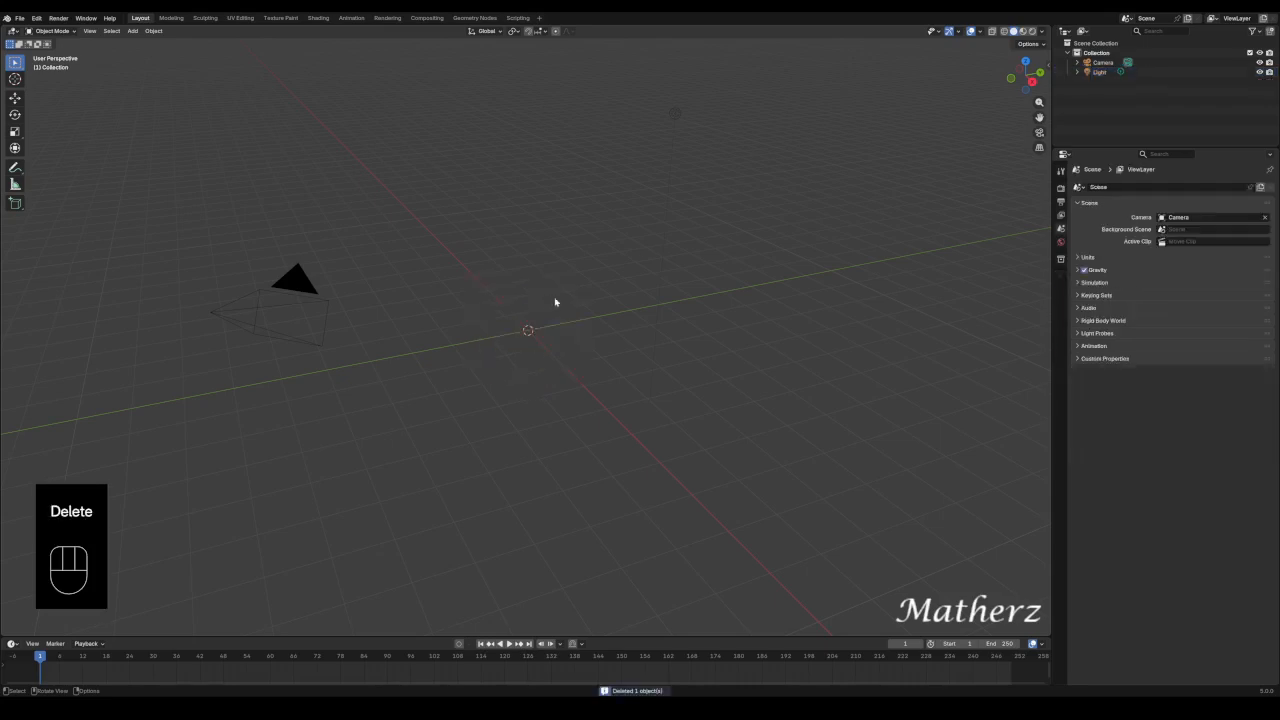
click(1061, 189)
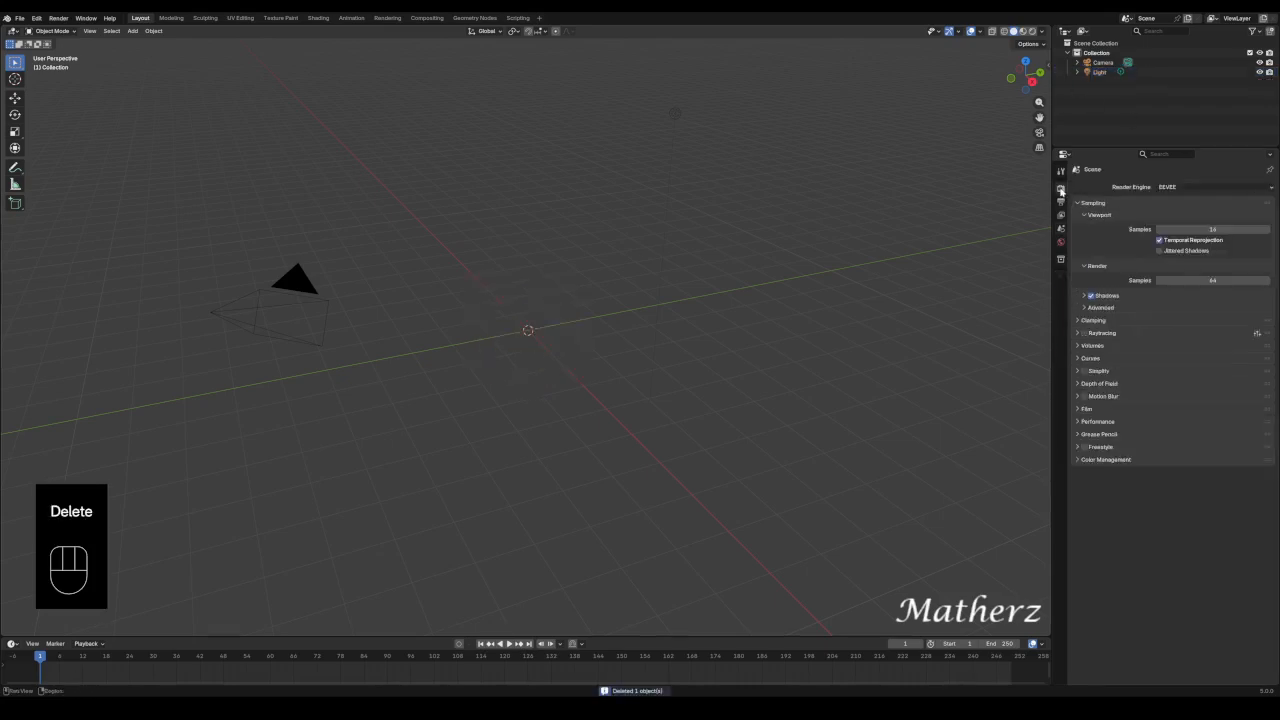
click(1164, 189)
click(1168, 219)
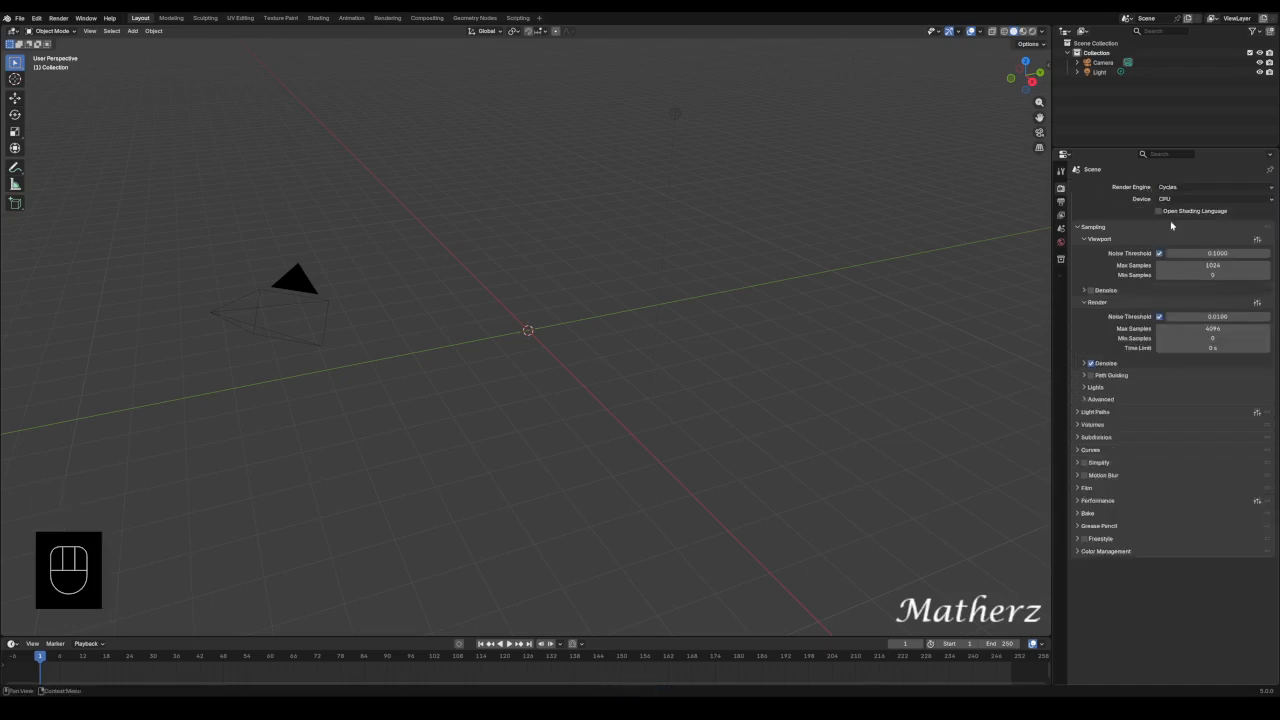
Add a plane mesh at the origin and scale it up into a large floor.
click(132, 31)
mouse_move(150, 44)
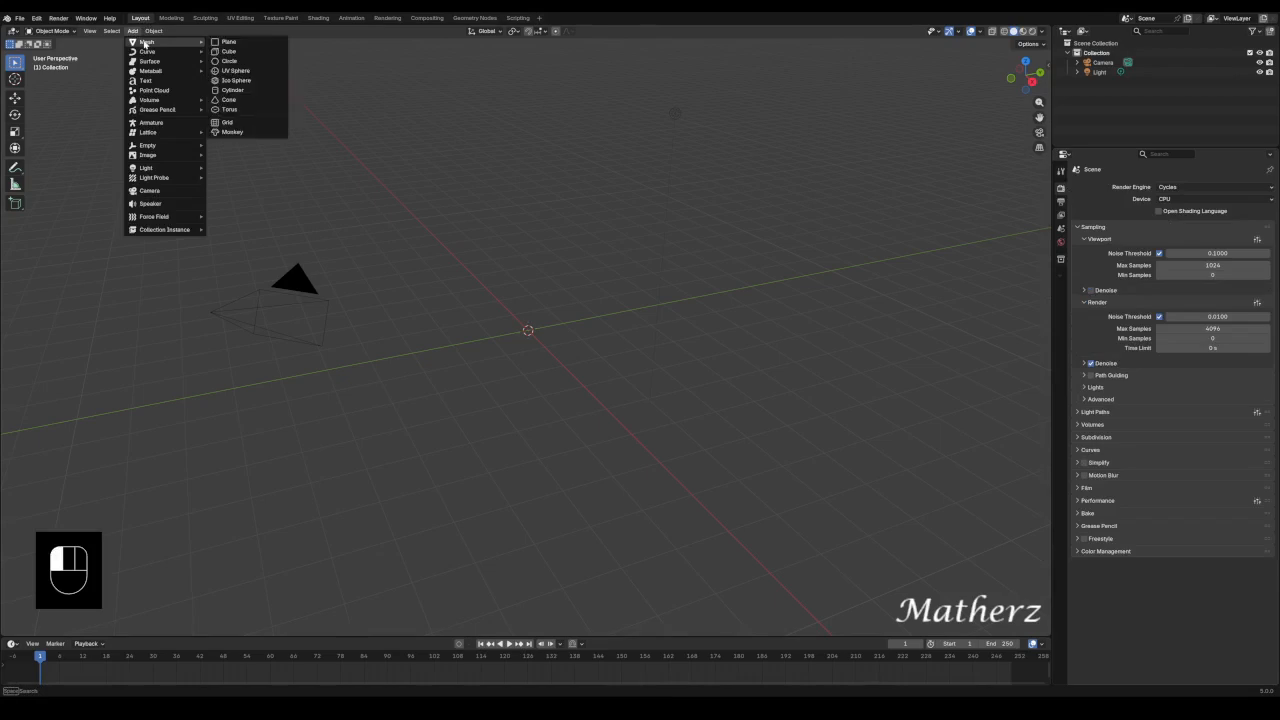
click(240, 47)
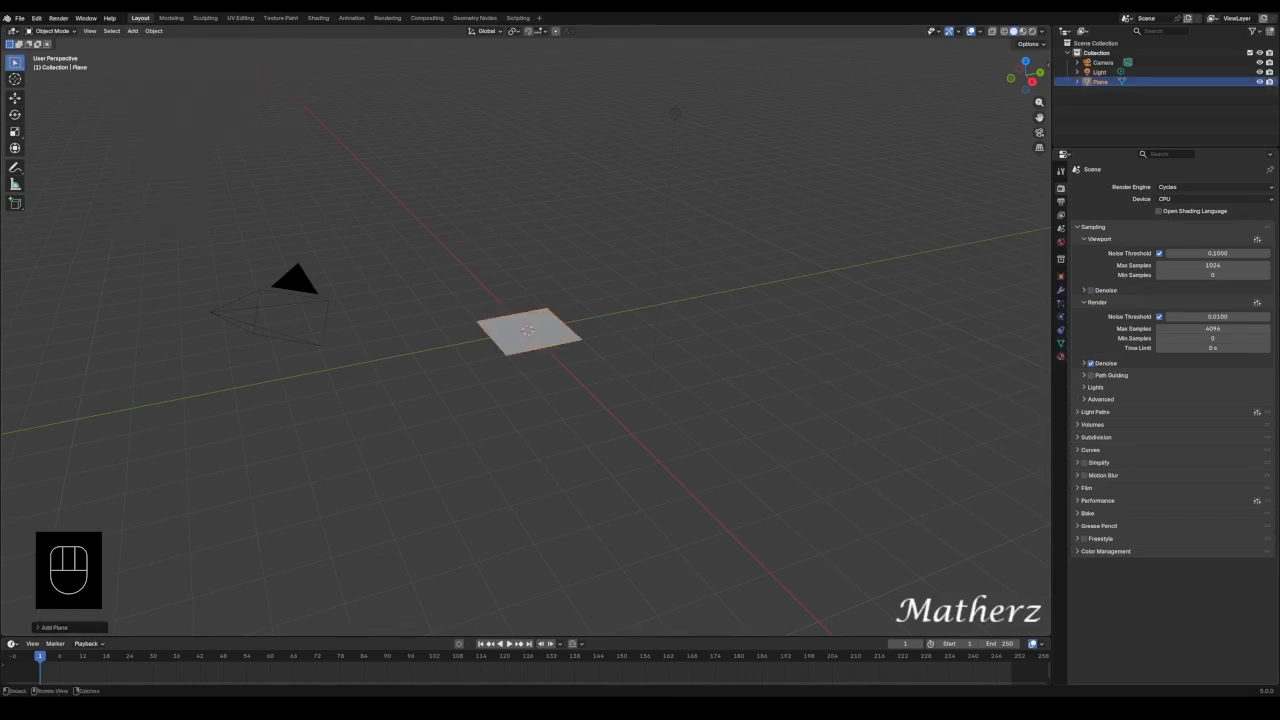
key(s)
click(924, 479)
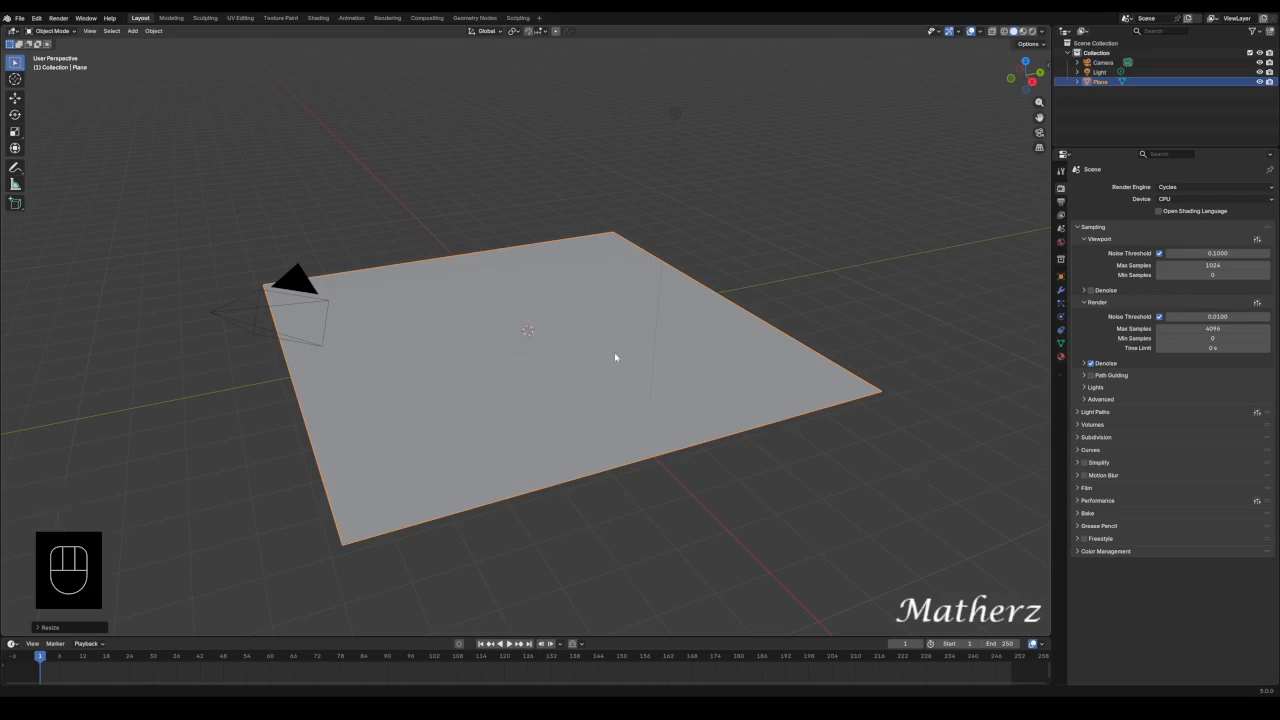
Duplicate the floor plane about 3 m up along Z and rotate the copy 90° about the Y axis.
key(shift+d)
key(z)
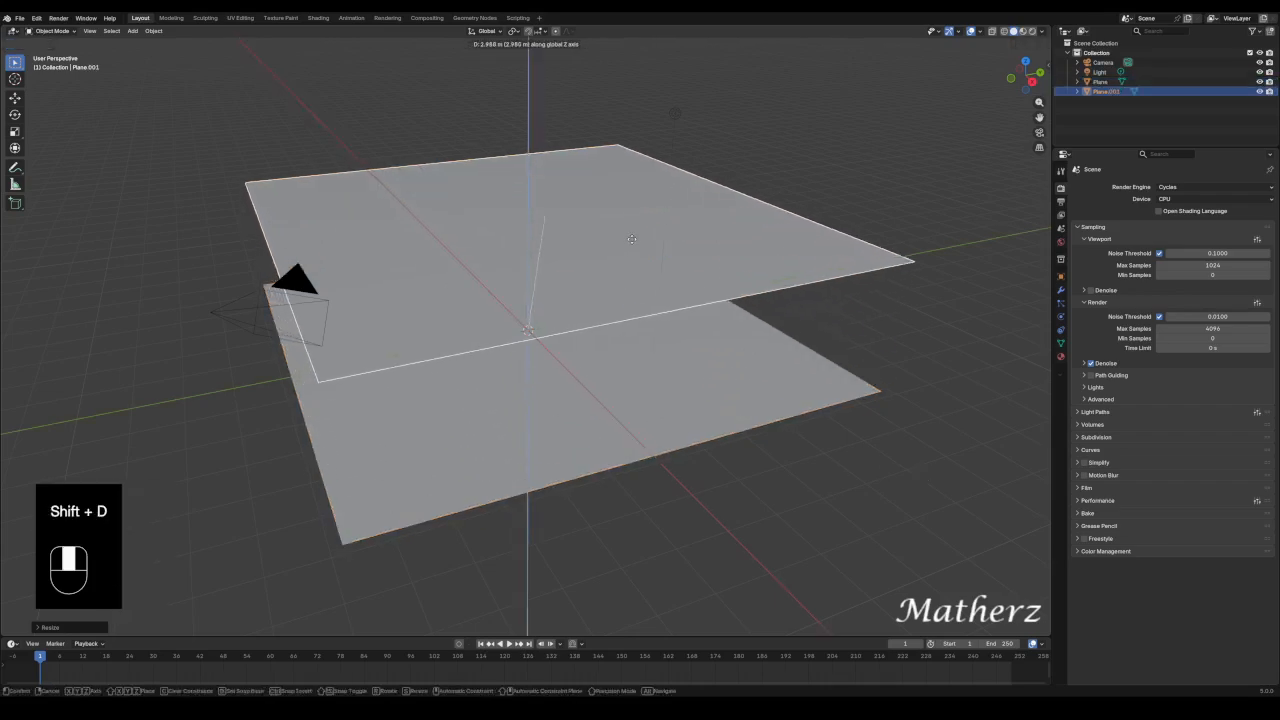
click(631, 236)
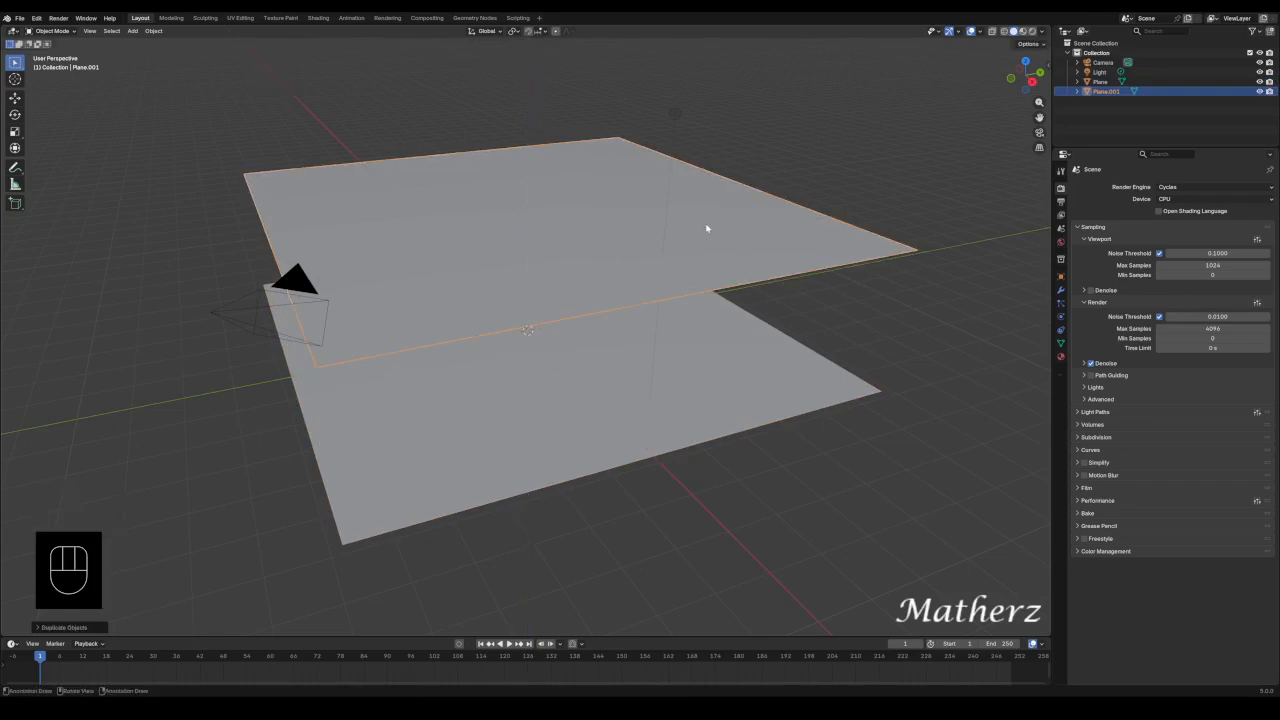
key(r)
key(y)
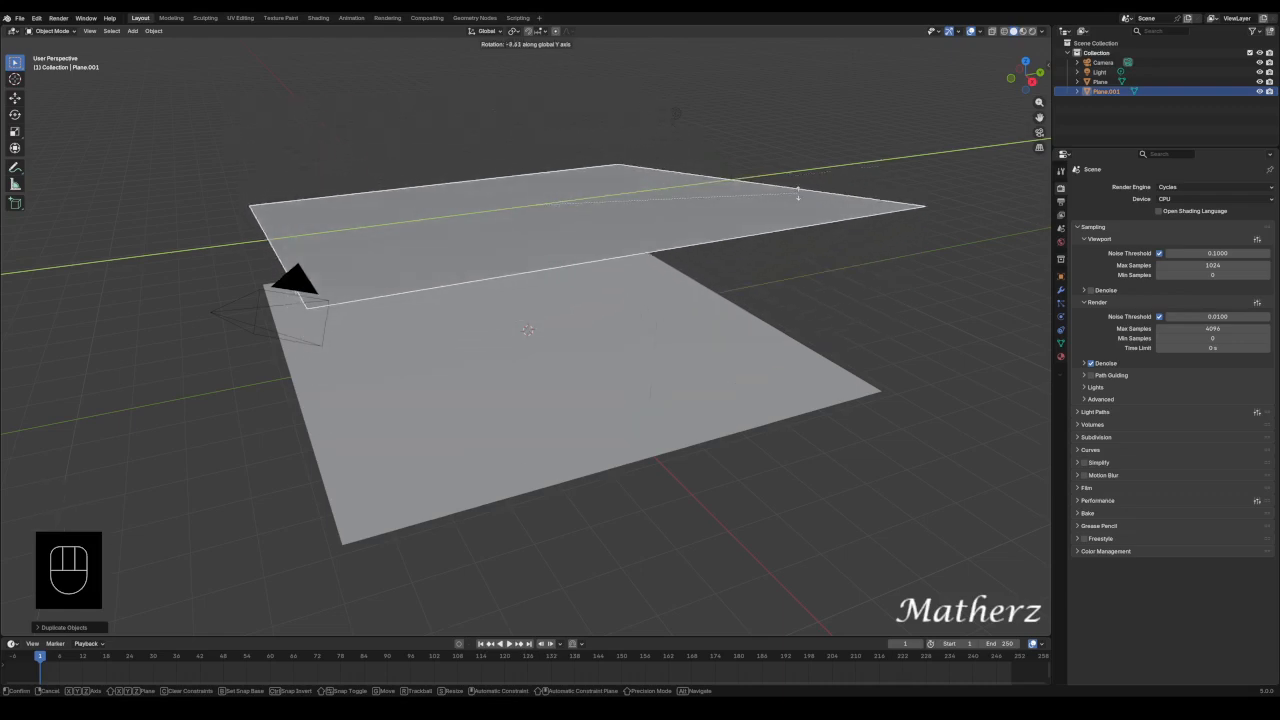
key(9)
key(0)
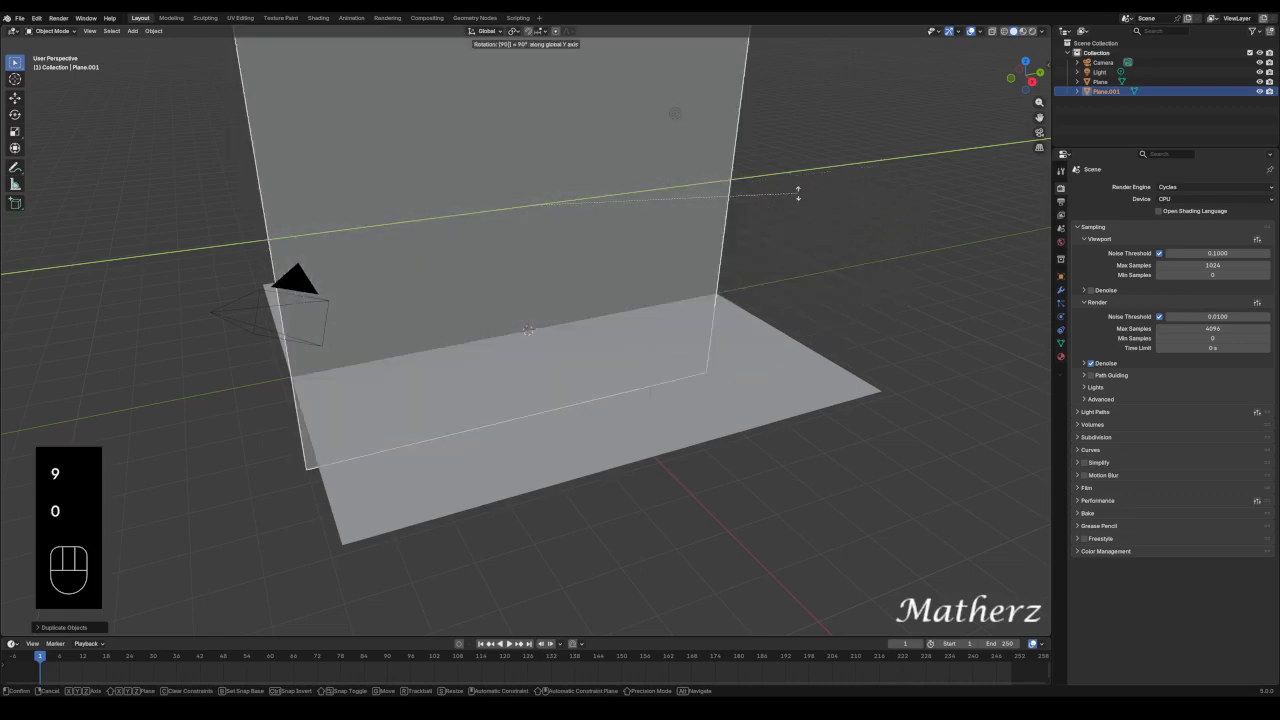
click(798, 197)
Move the upright plane along X to the floor's back edge and raise it along Z until its base meets the floor.
mouse_move(559, 374)
middle_down()
mouse_move(589, 357)
mouse_move(575, 355)
middle_up()
key(g)
key(x)
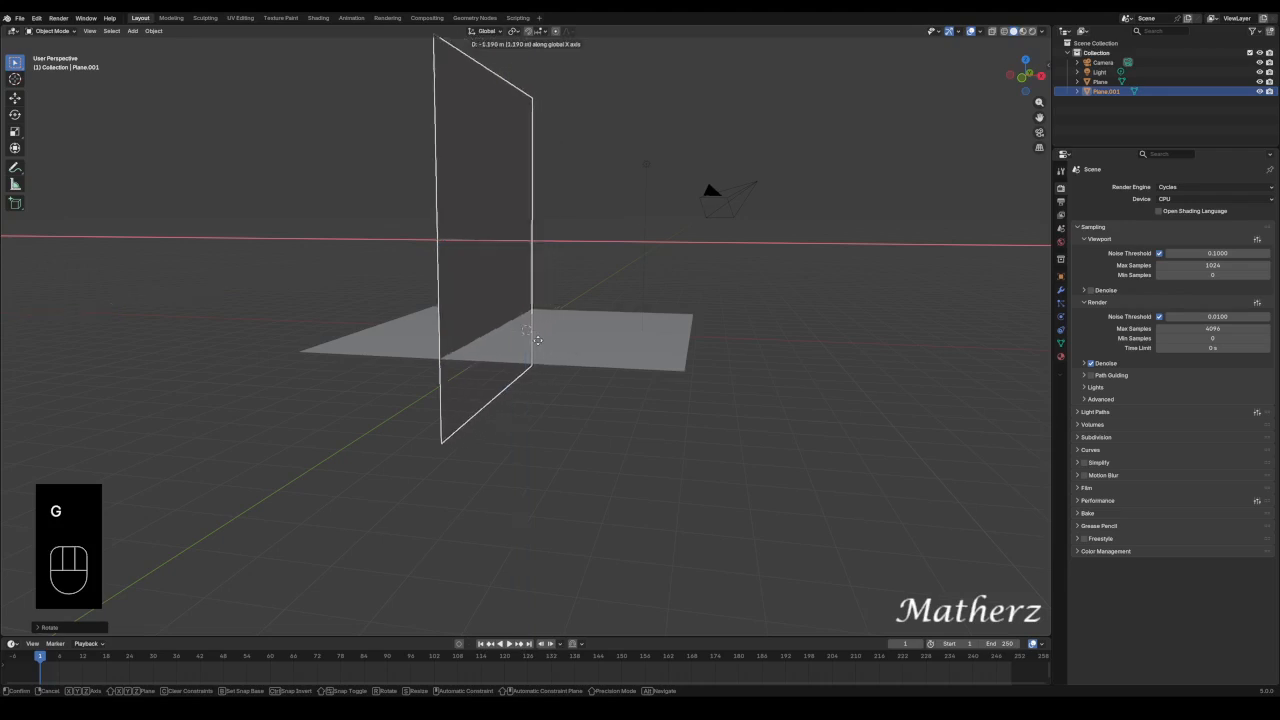
key(g)
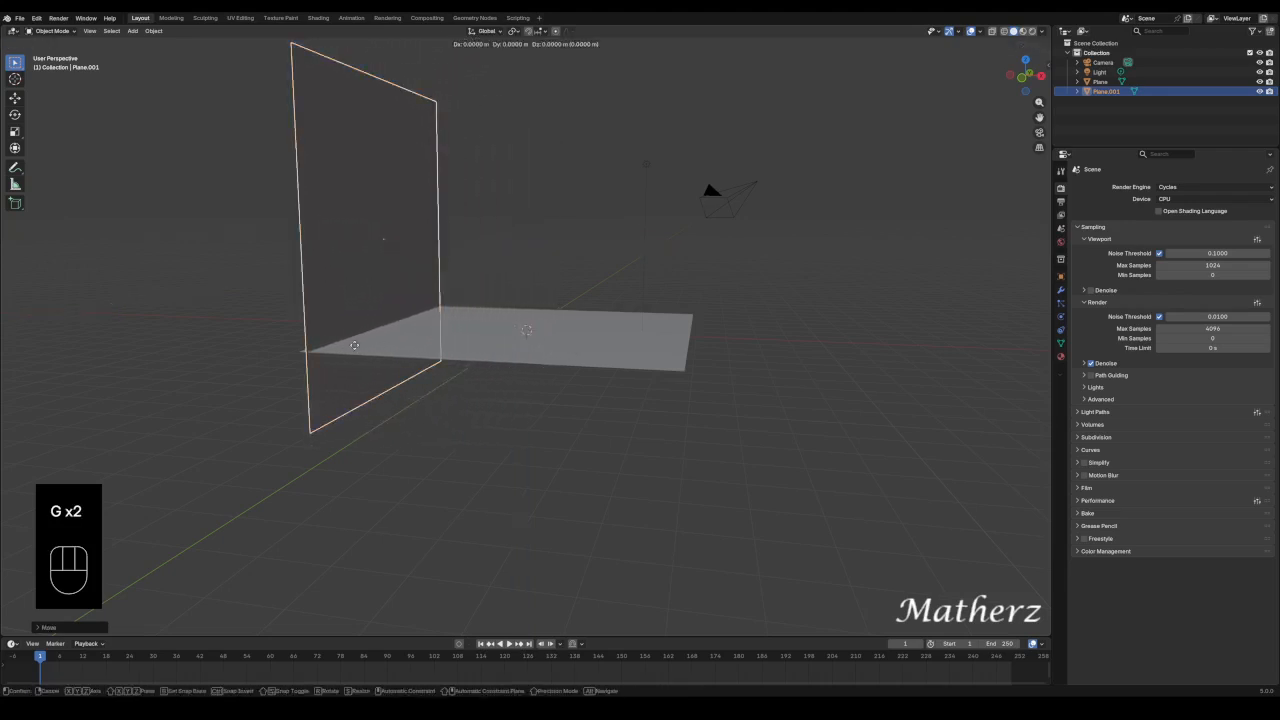
key(z)
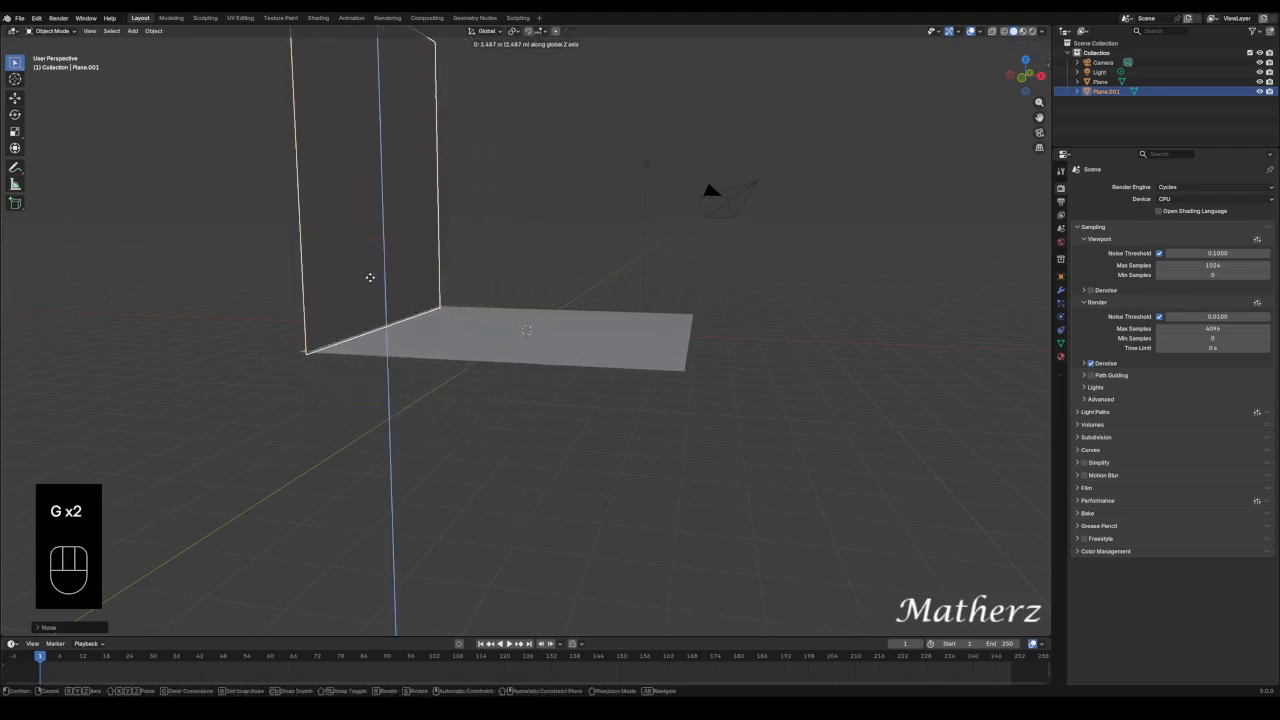
click(369, 277)
Delete the default light from the scene.
click(554, 214)
middle_drag(554, 214, 586, 240)
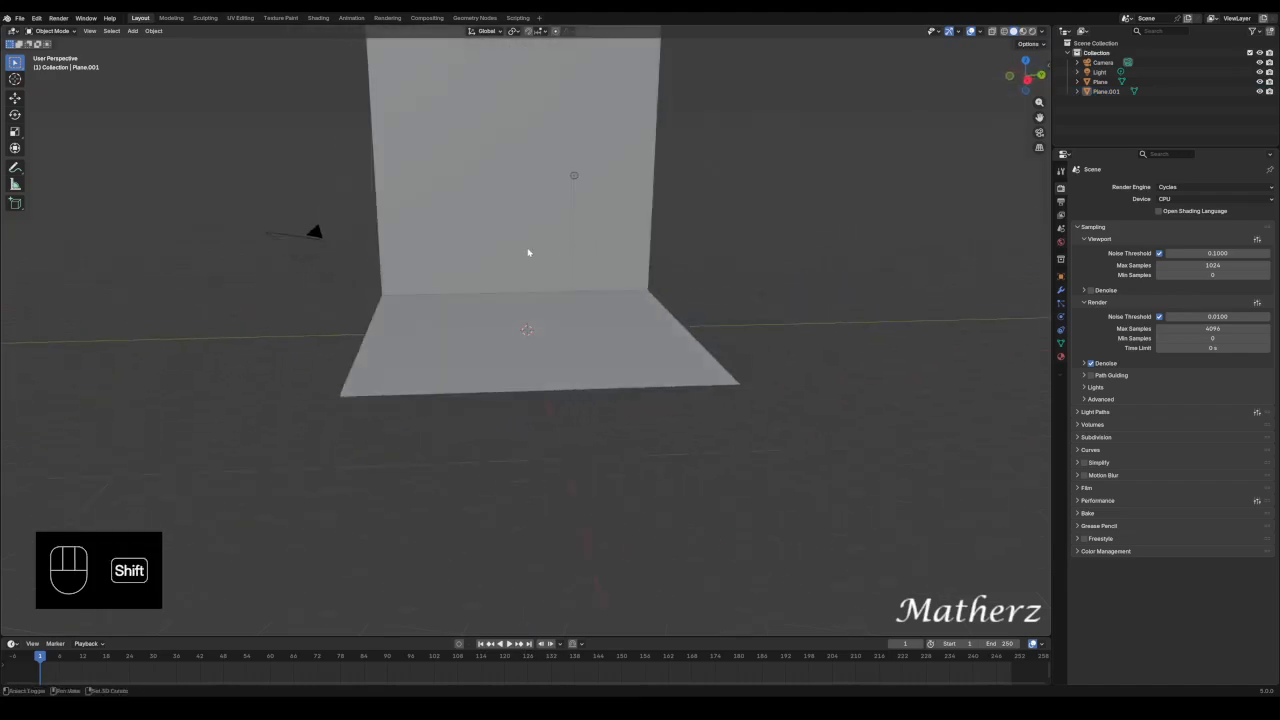
click(575, 181)
shift+middle_drag(503, 189, 511, 385)
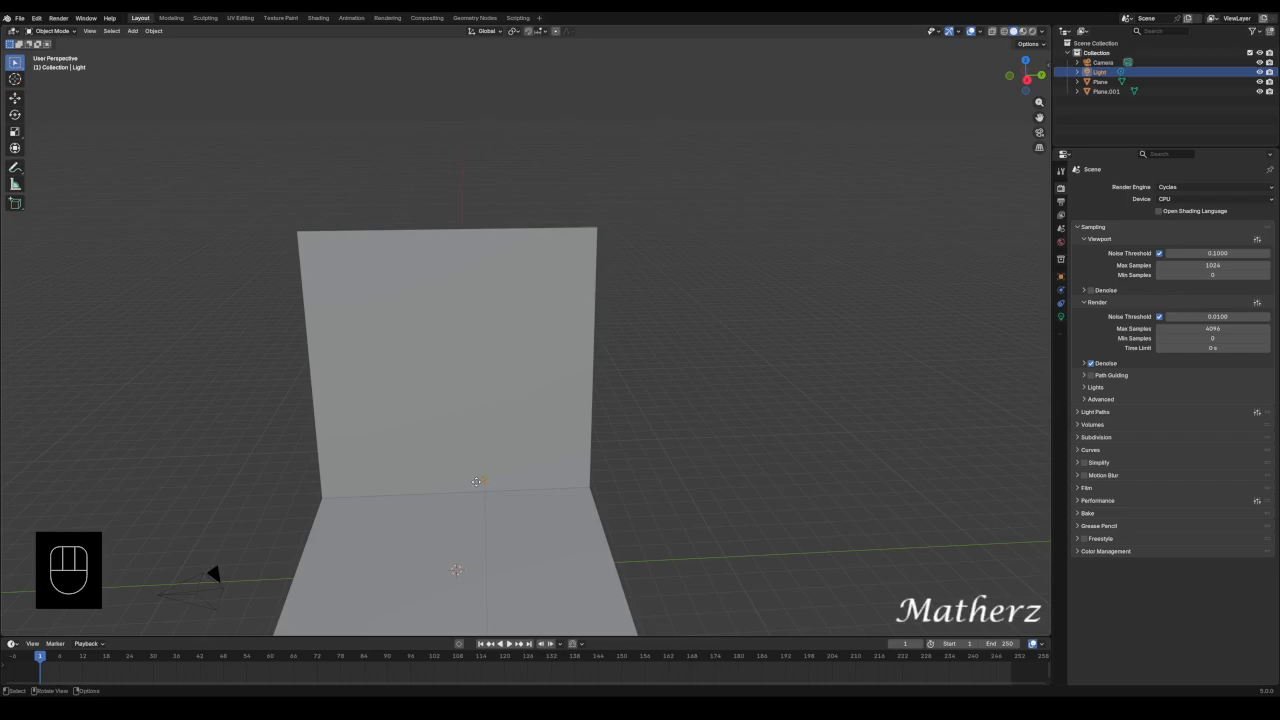
key(Delete)
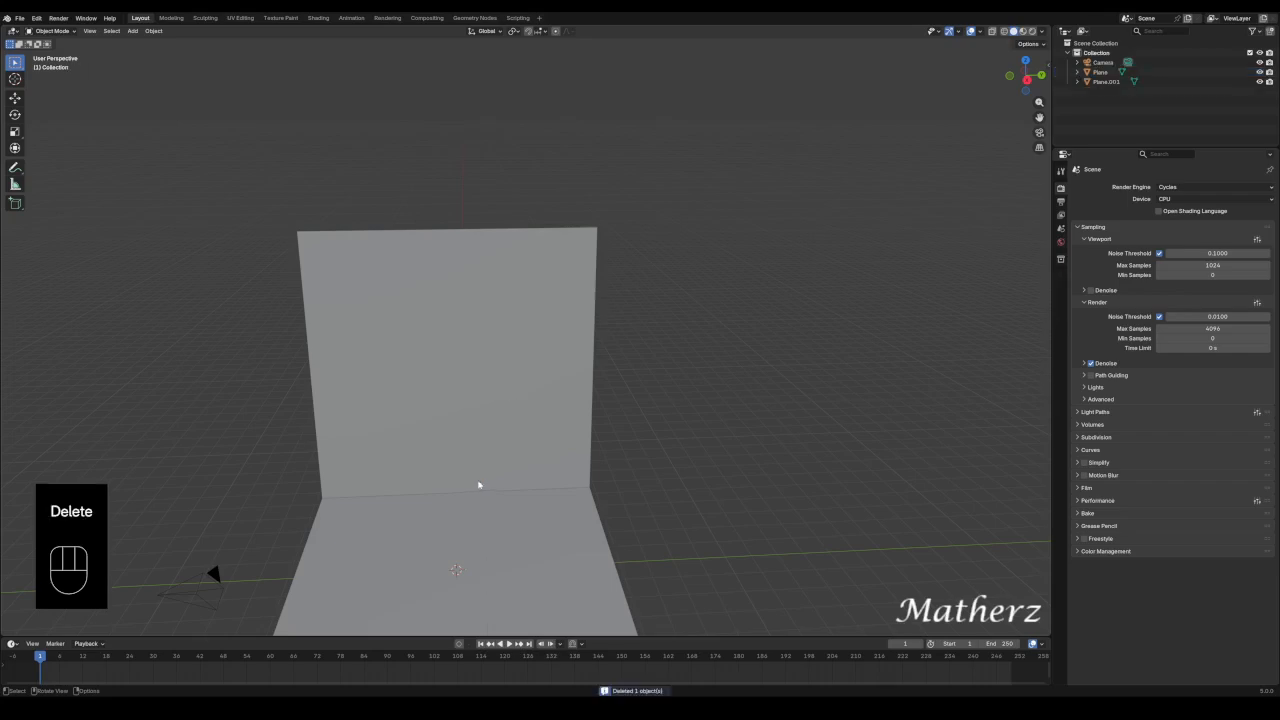
Add a cube mesh at the center of the floor.
middle_drag(478, 485, 506, 460)
click(133, 31)
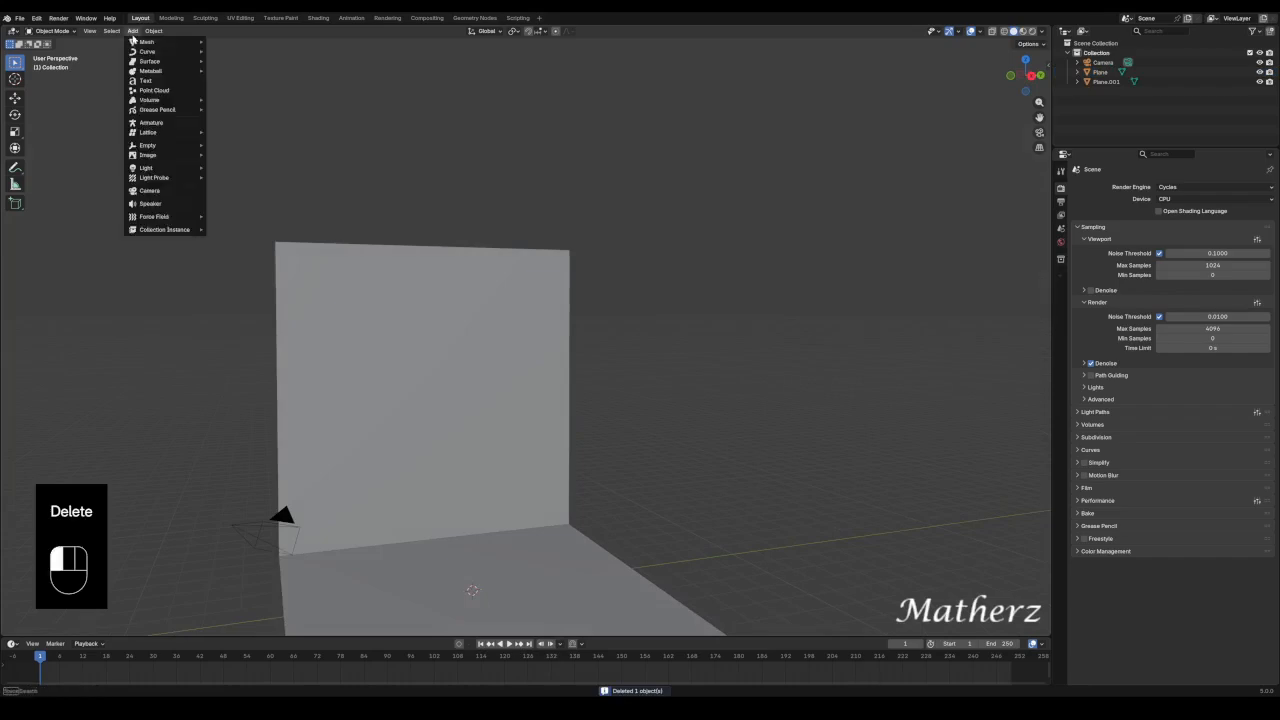
mouse_move(135, 41)
click(240, 52)
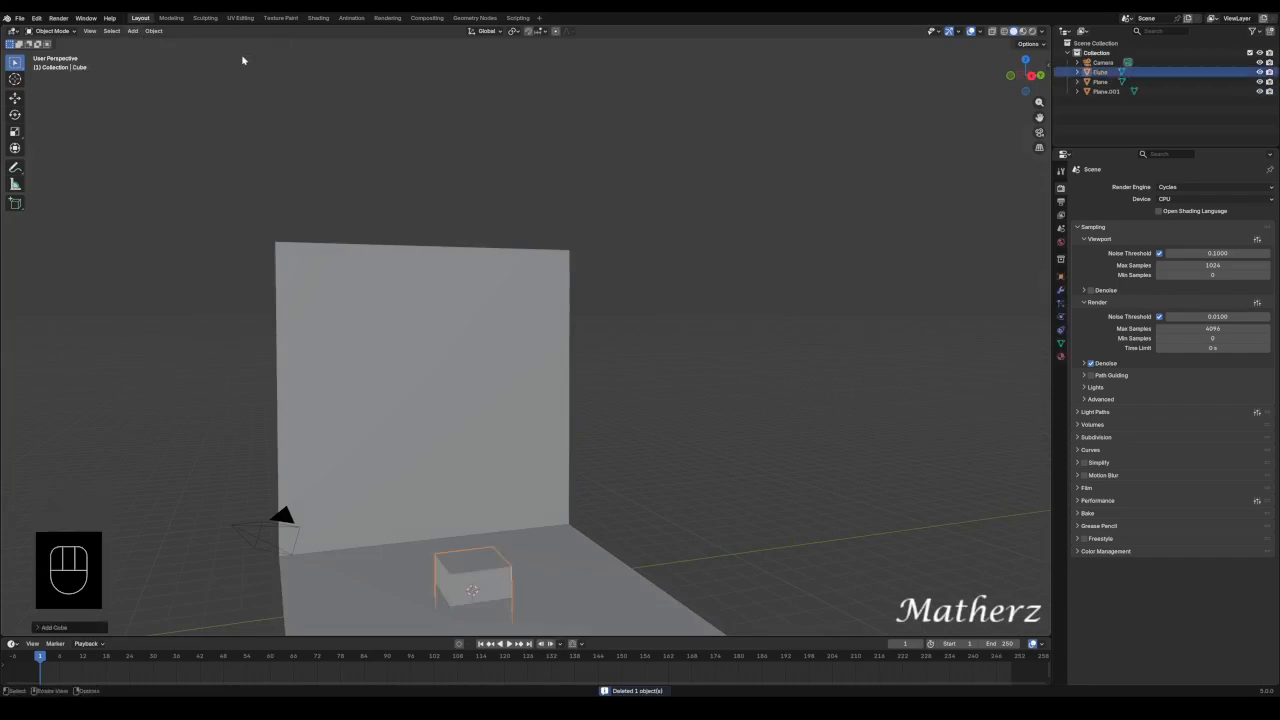
Raise the cube about 6 m along Z and move it along X away from the wall, beyond the floor's front edge.
scroll(454, 520, down, 5)
middle_drag(458, 521, 571, 517)
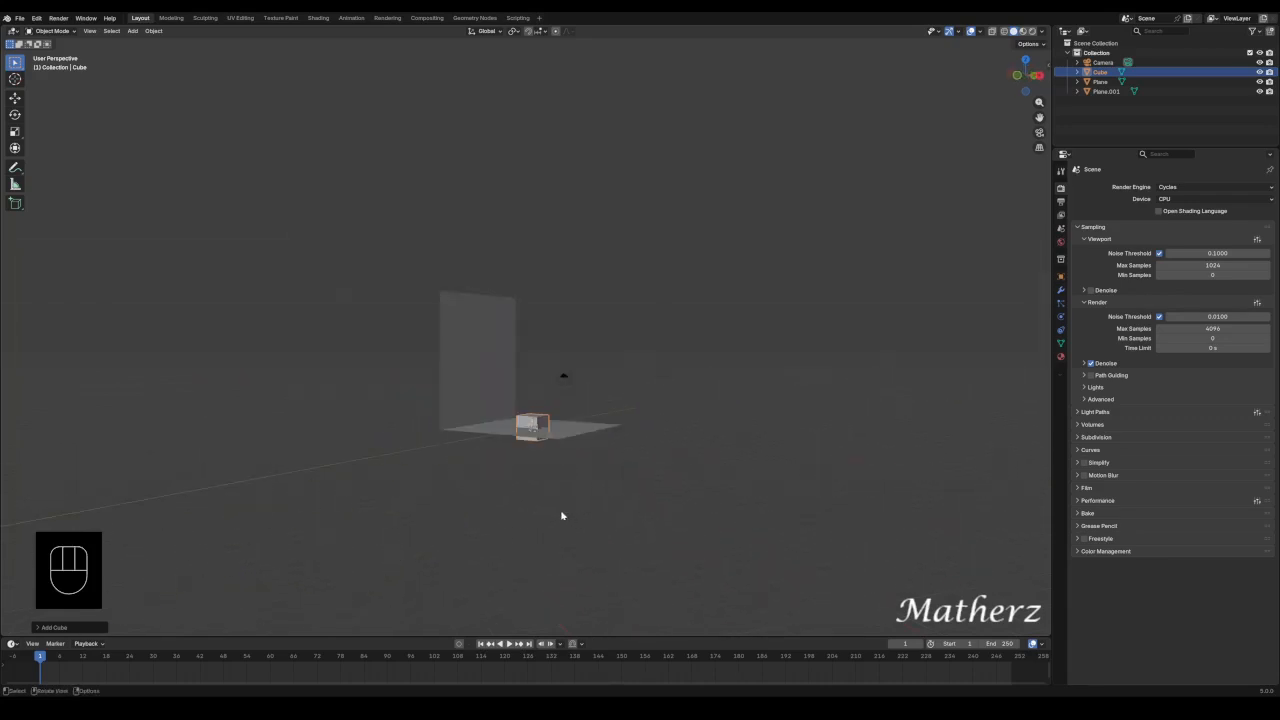
key(g)
key(z)
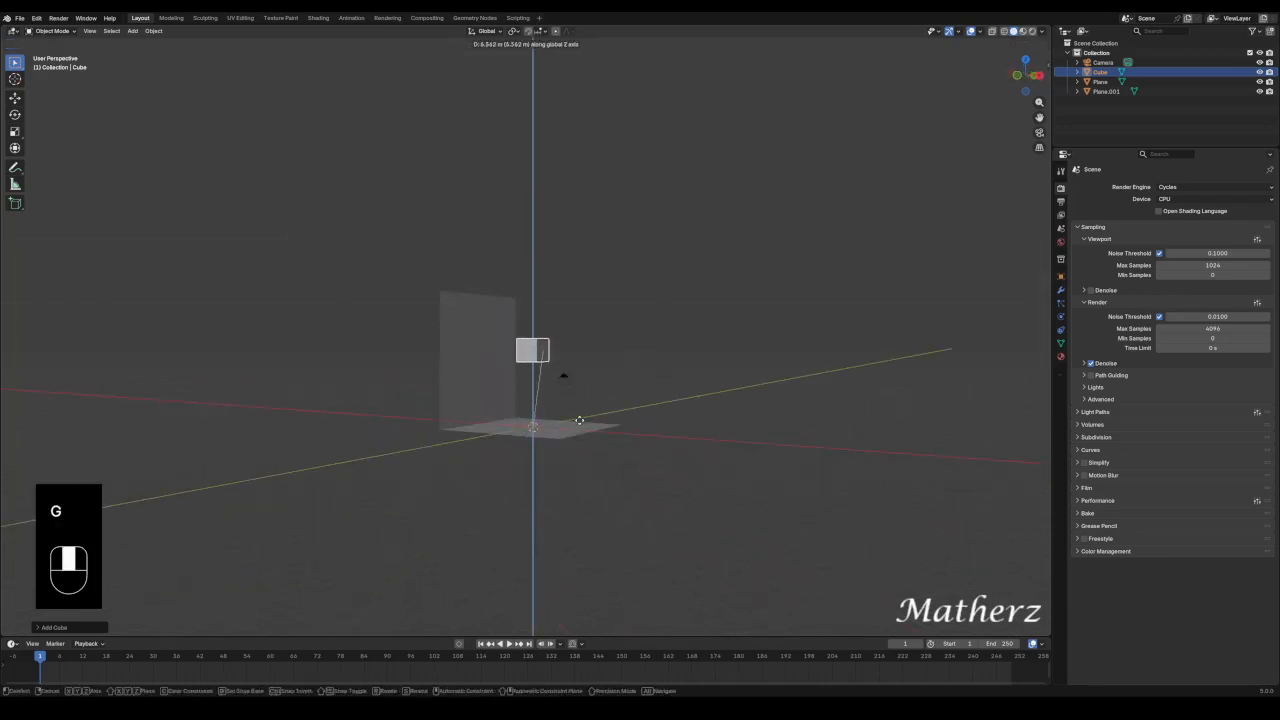
click(579, 424)
key(g)
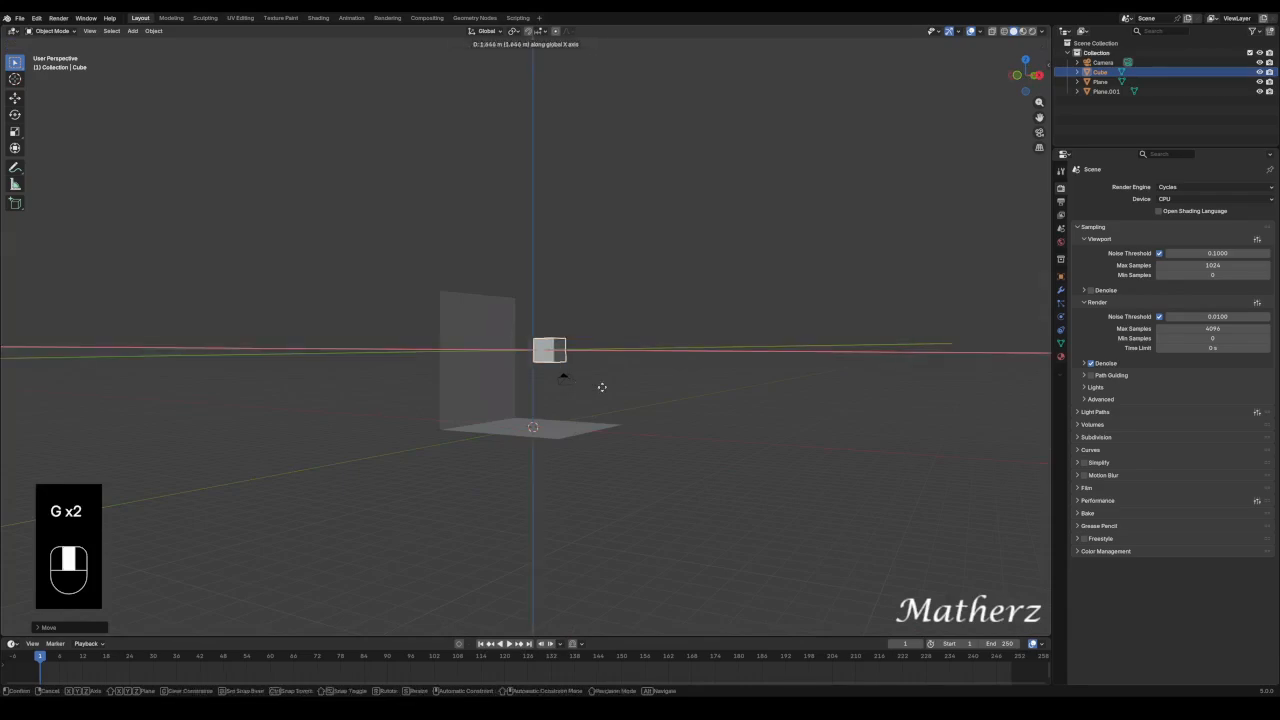
click(694, 395)
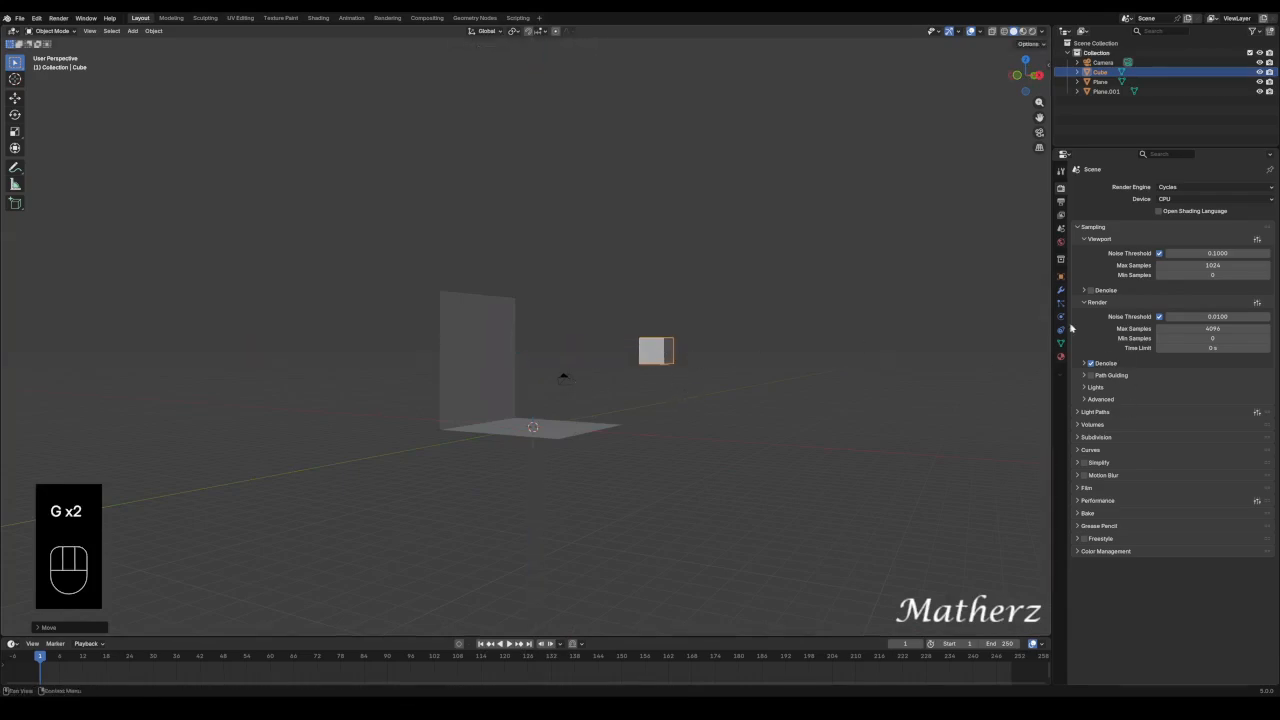
Give the cube a new material with a fully saturated green base color.
click(1061, 356)
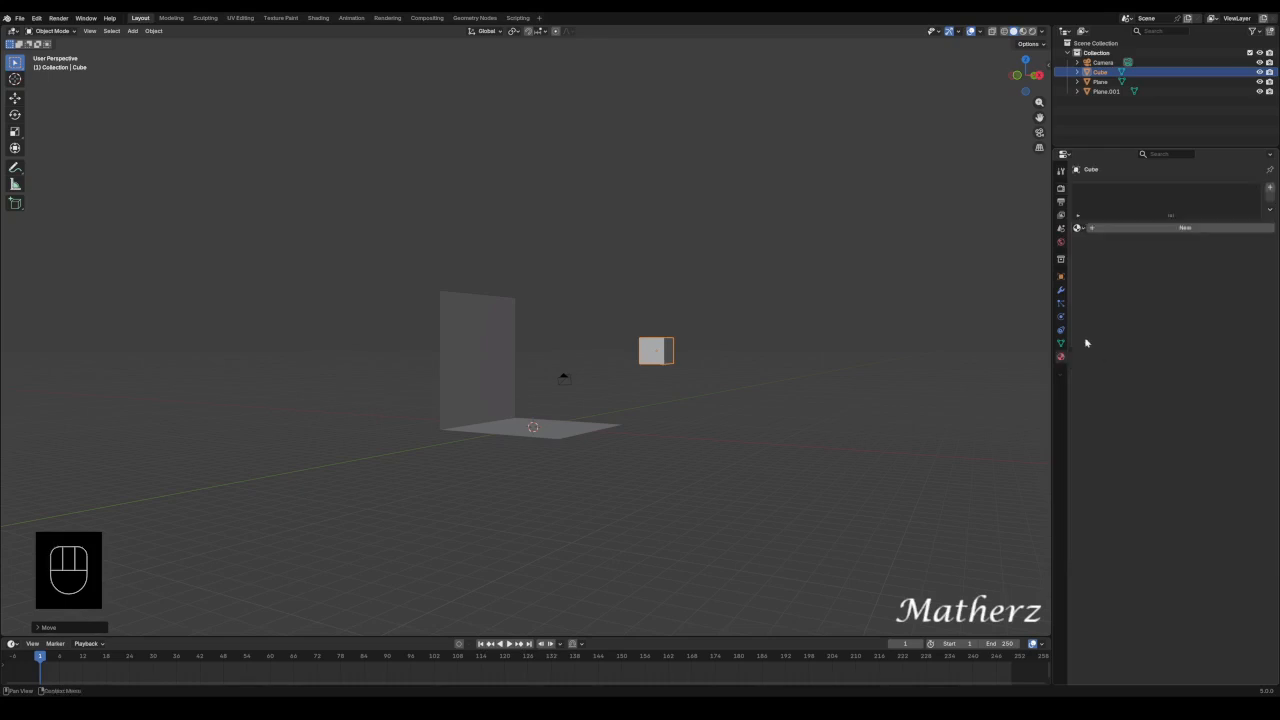
click(1180, 228)
click(1197, 288)
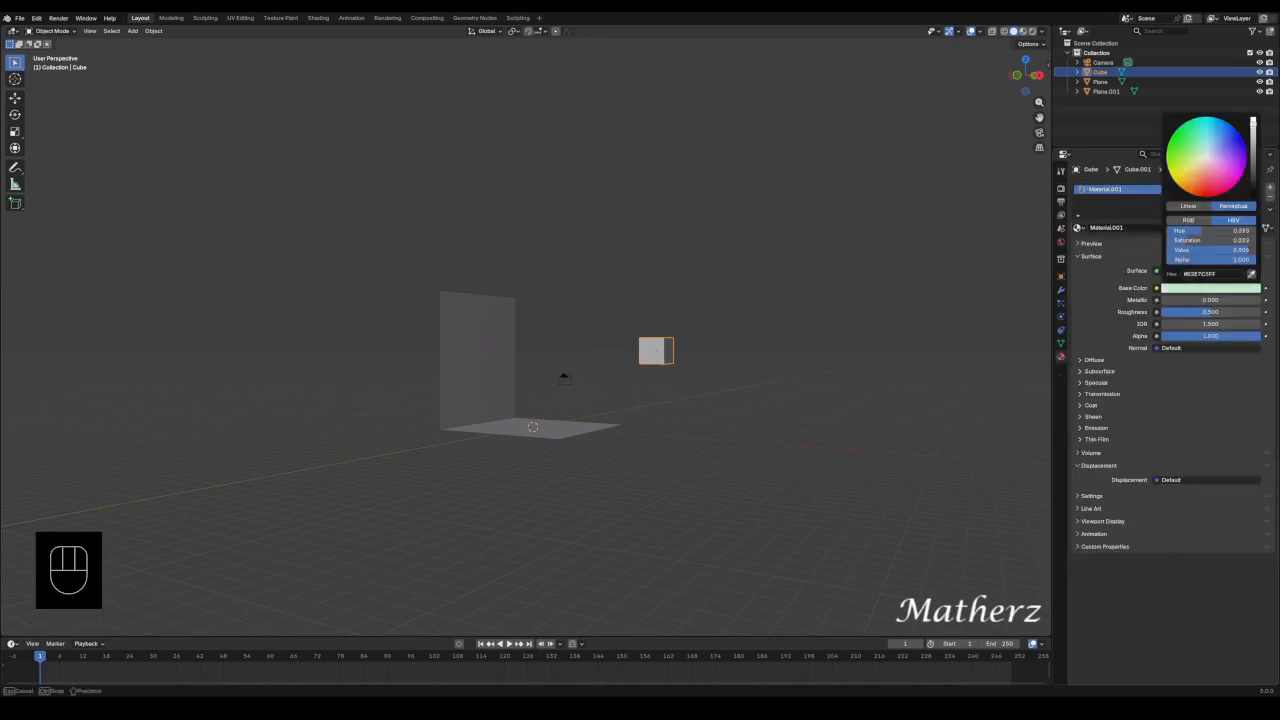
drag(1210, 240, 1250, 240)
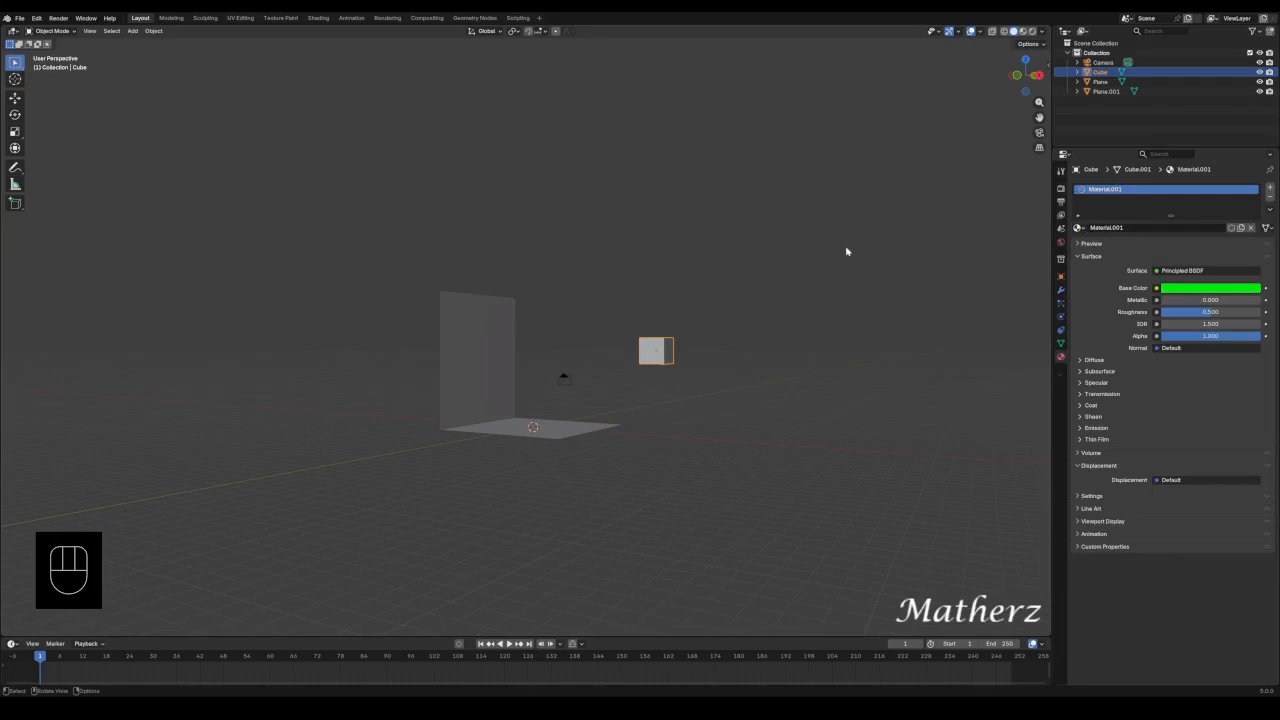
Add a cylinder mesh and raise it along Z above the floor, in front of the wall.
middle_drag(846, 251, 730, 290)
scroll(467, 465, up, 3)
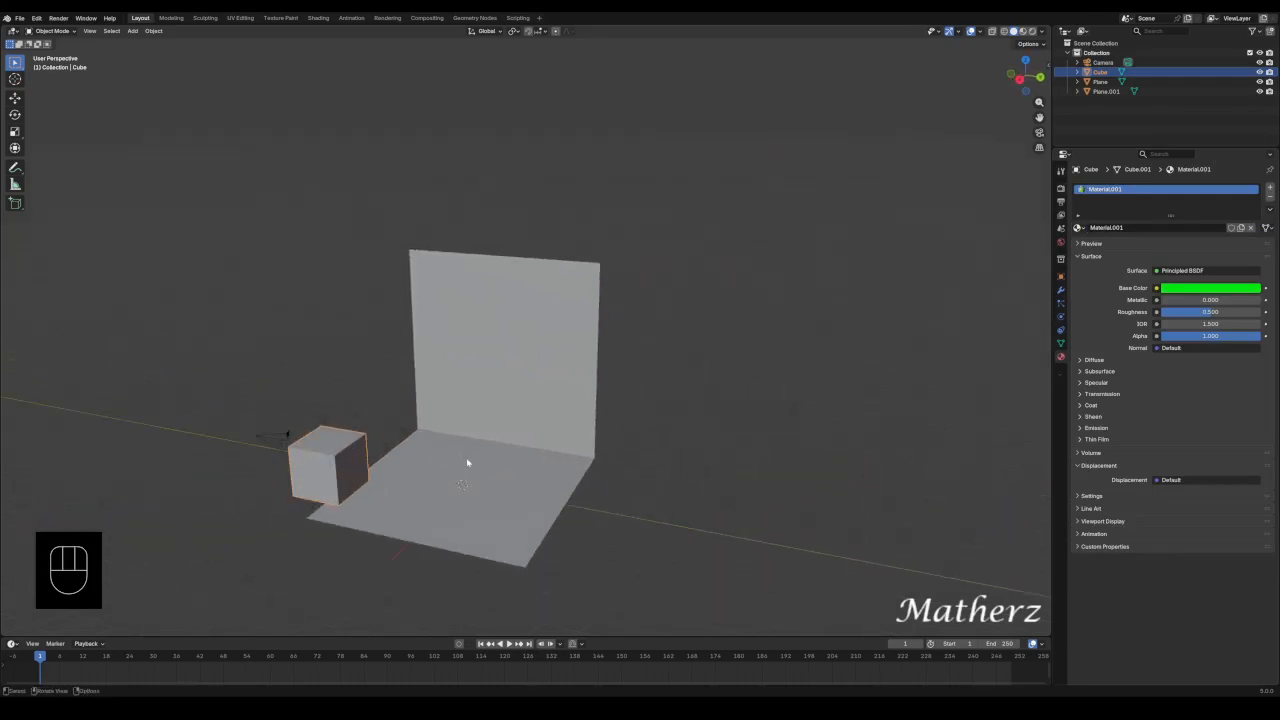
shift+middle_drag(467, 463, 571, 354)
click(132, 31)
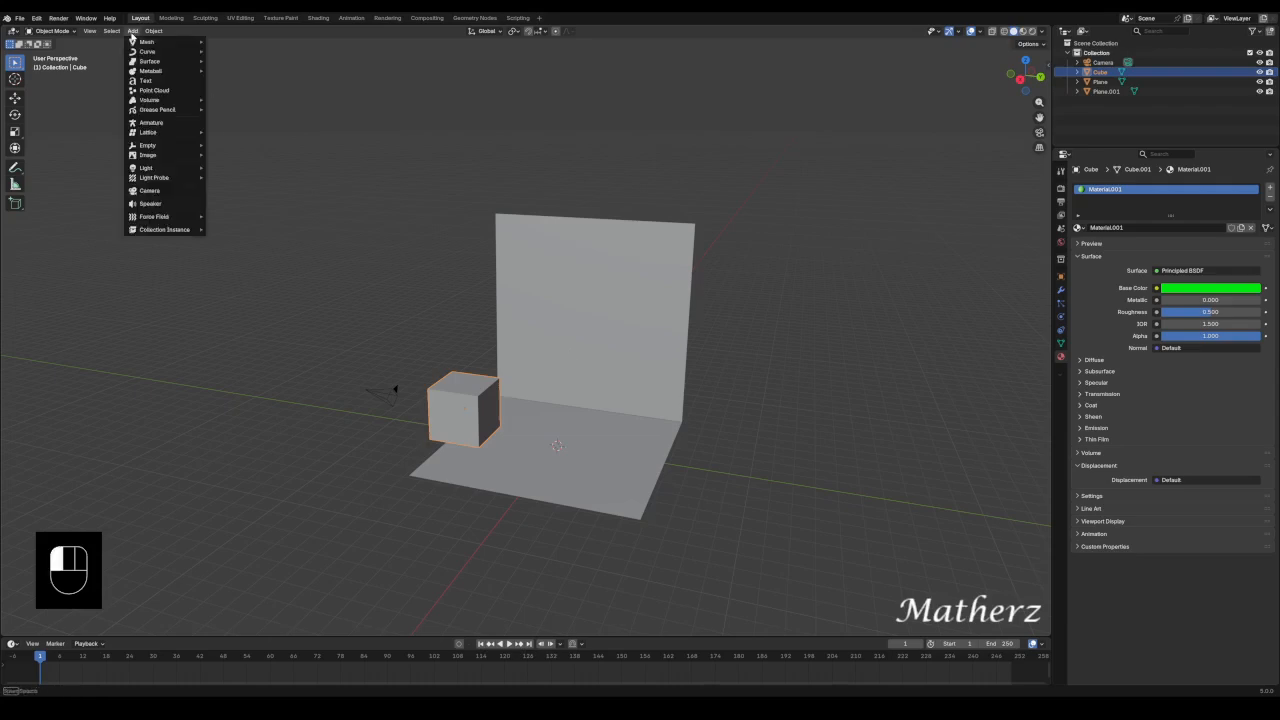
mouse_move(135, 44)
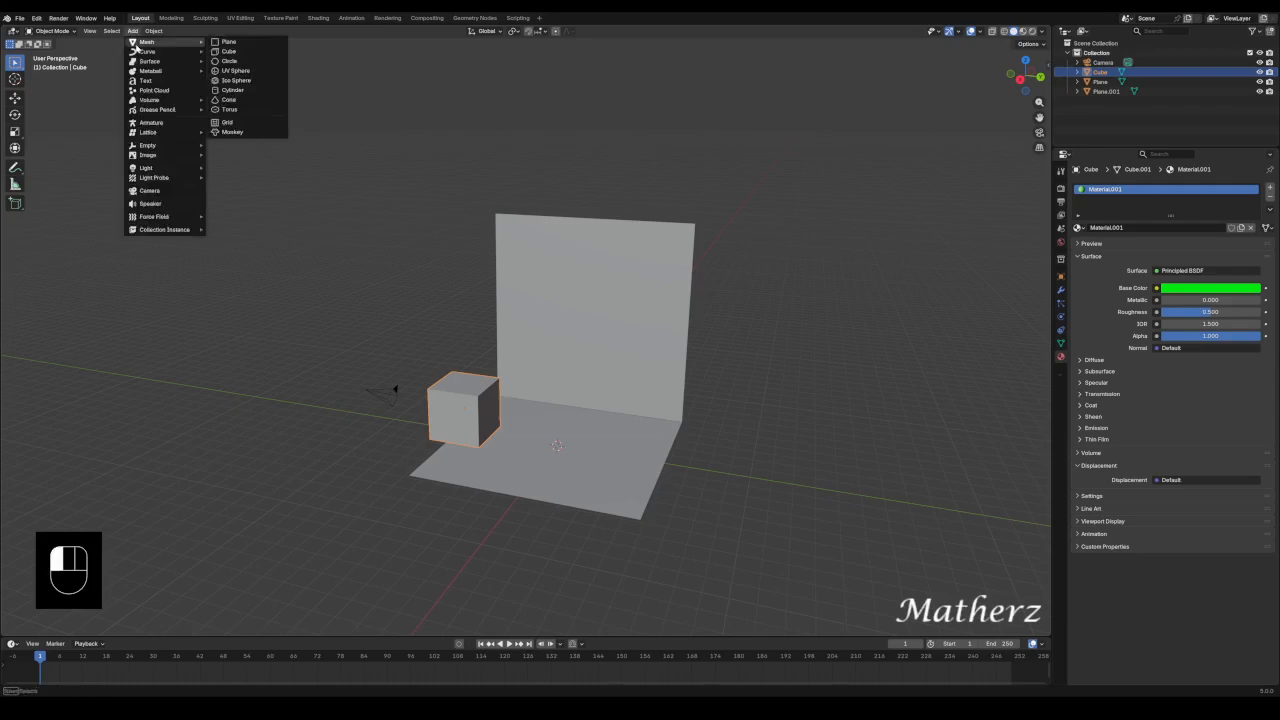
click(250, 91)
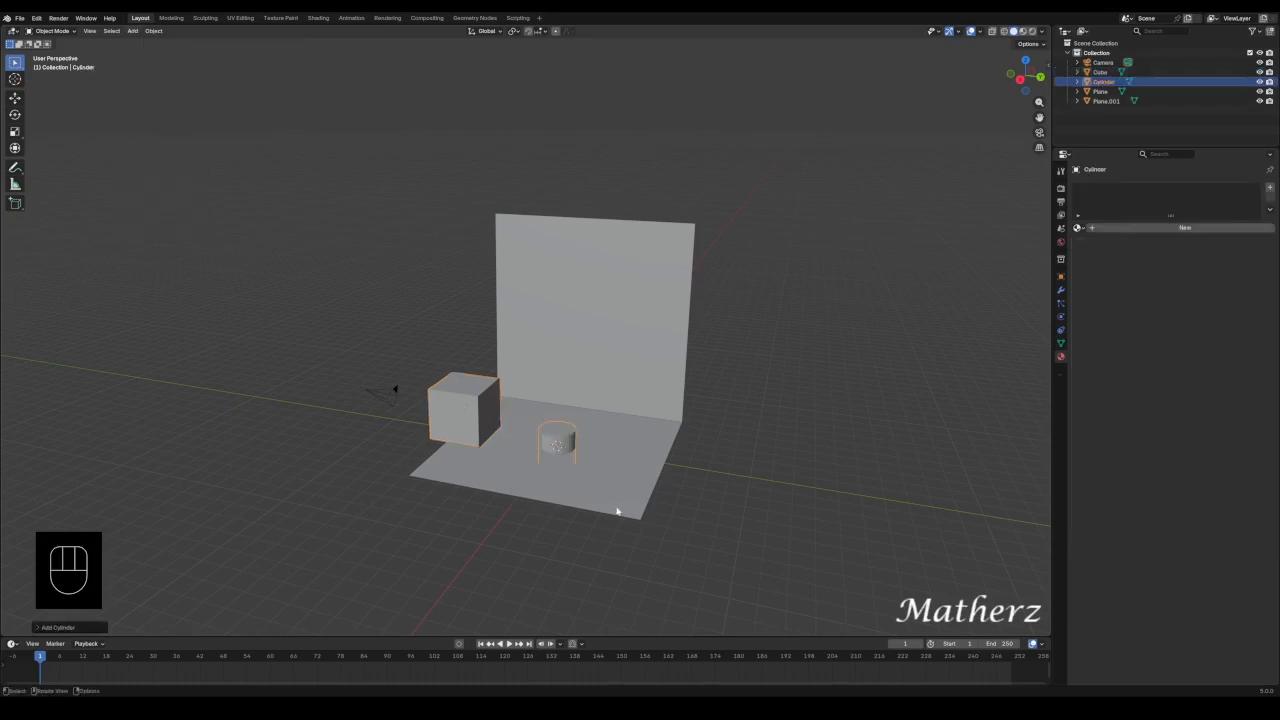
key(g)
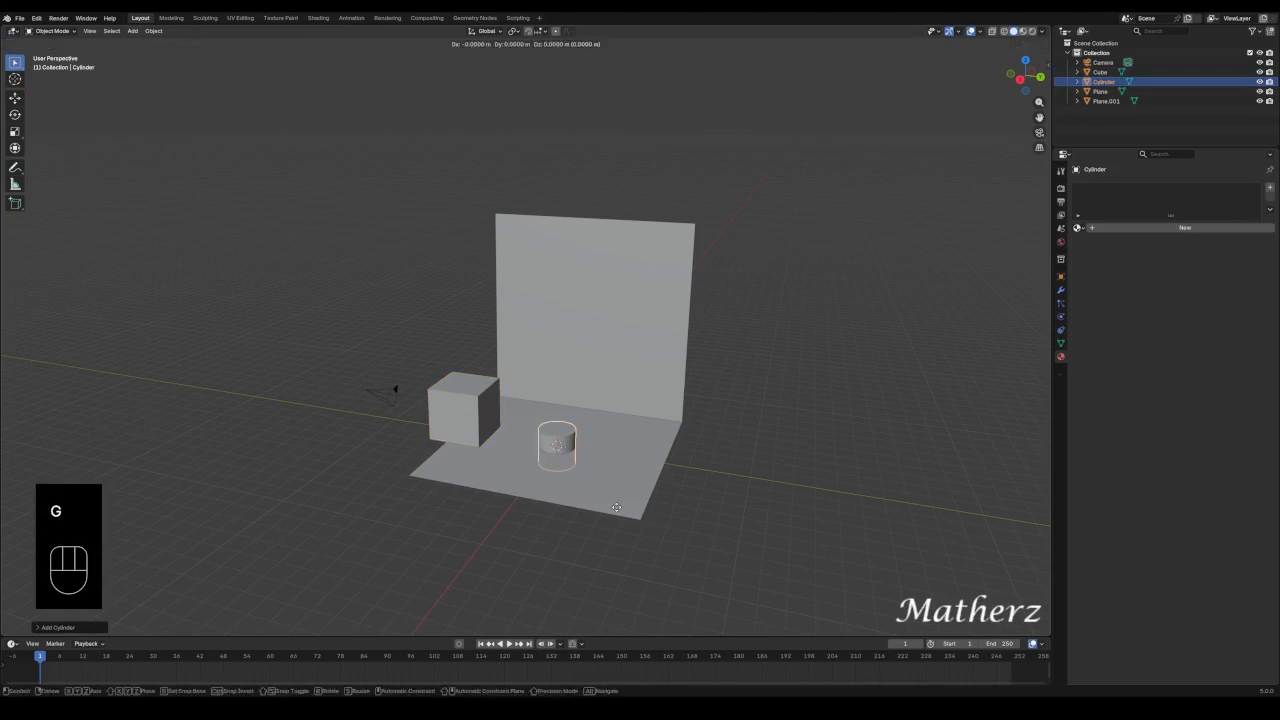
key(z)
click(595, 368)
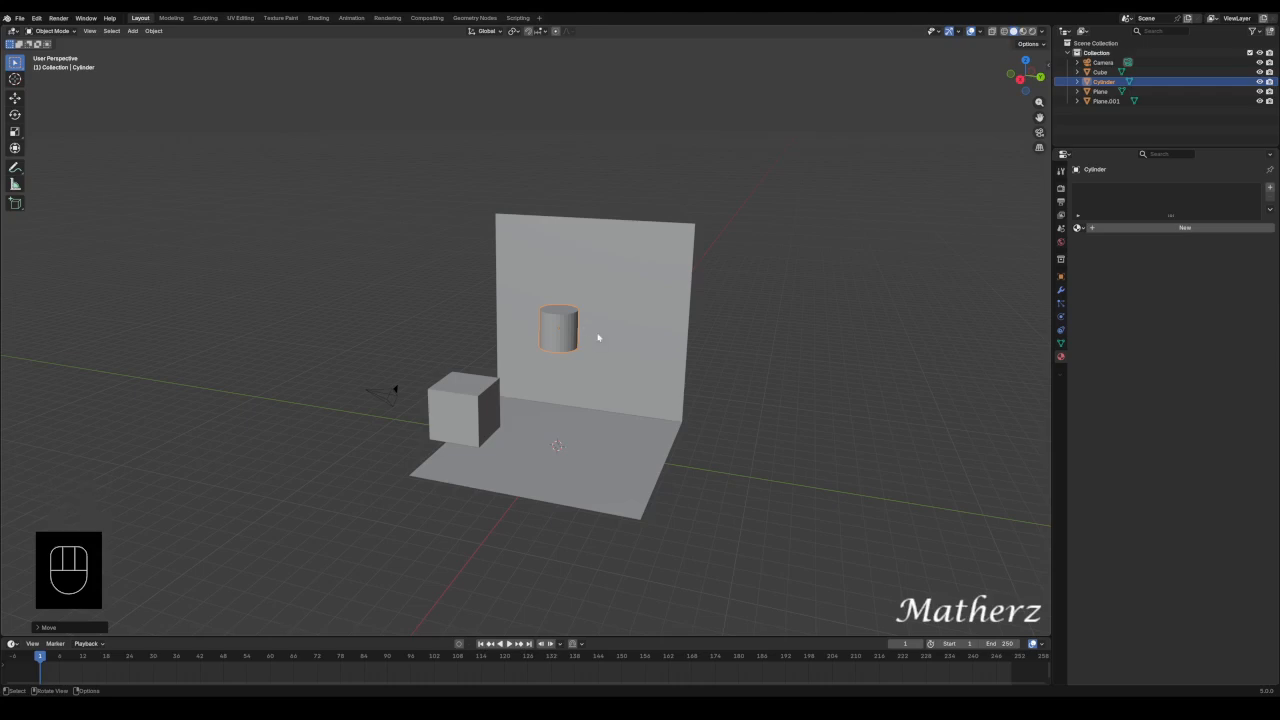
Rotate the cylinder 90° about the Y axis and scale it up uniformly in front of the wall.
key(r)
middle_drag(597, 333, 626, 344)
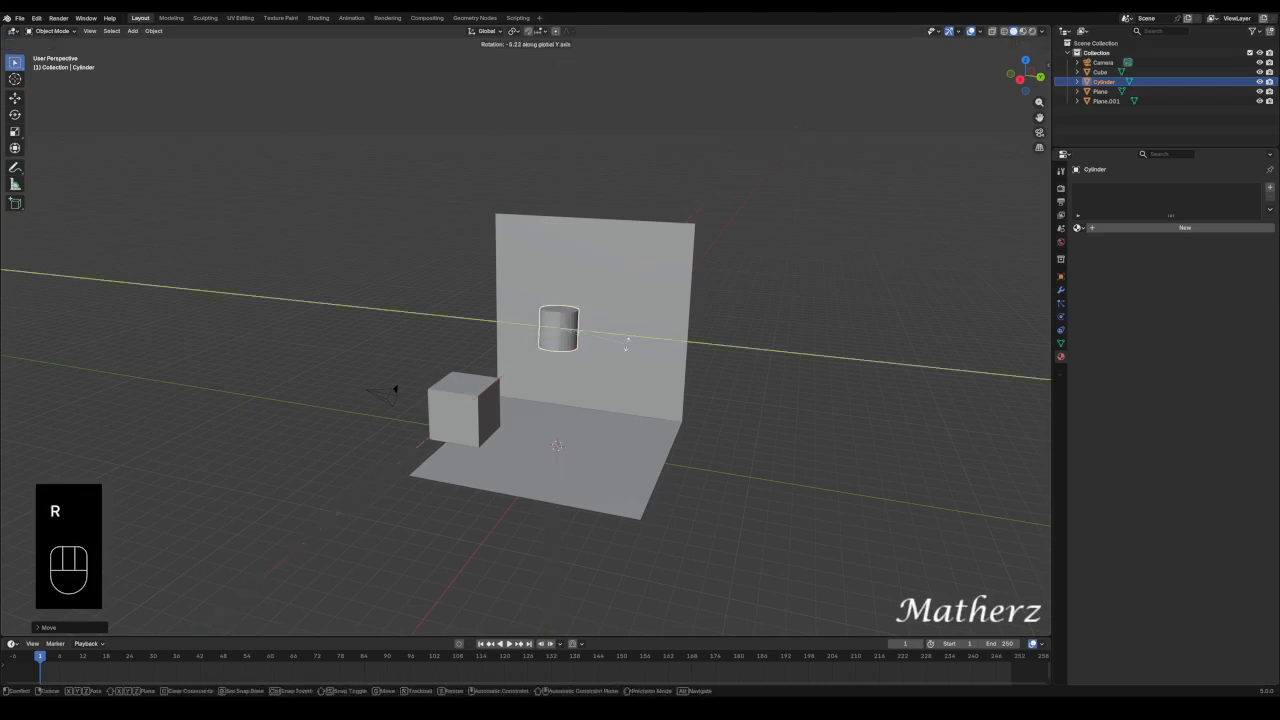
key(9)
key(0)
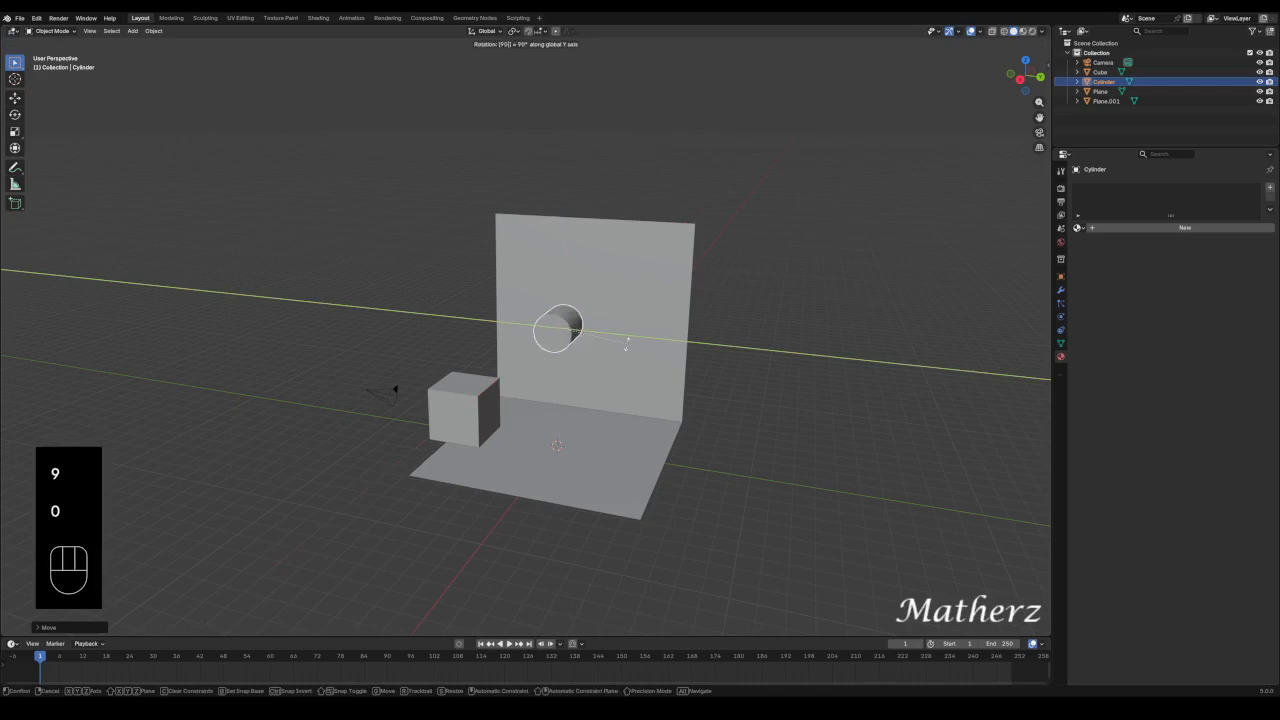
click(627, 347)
key(s)
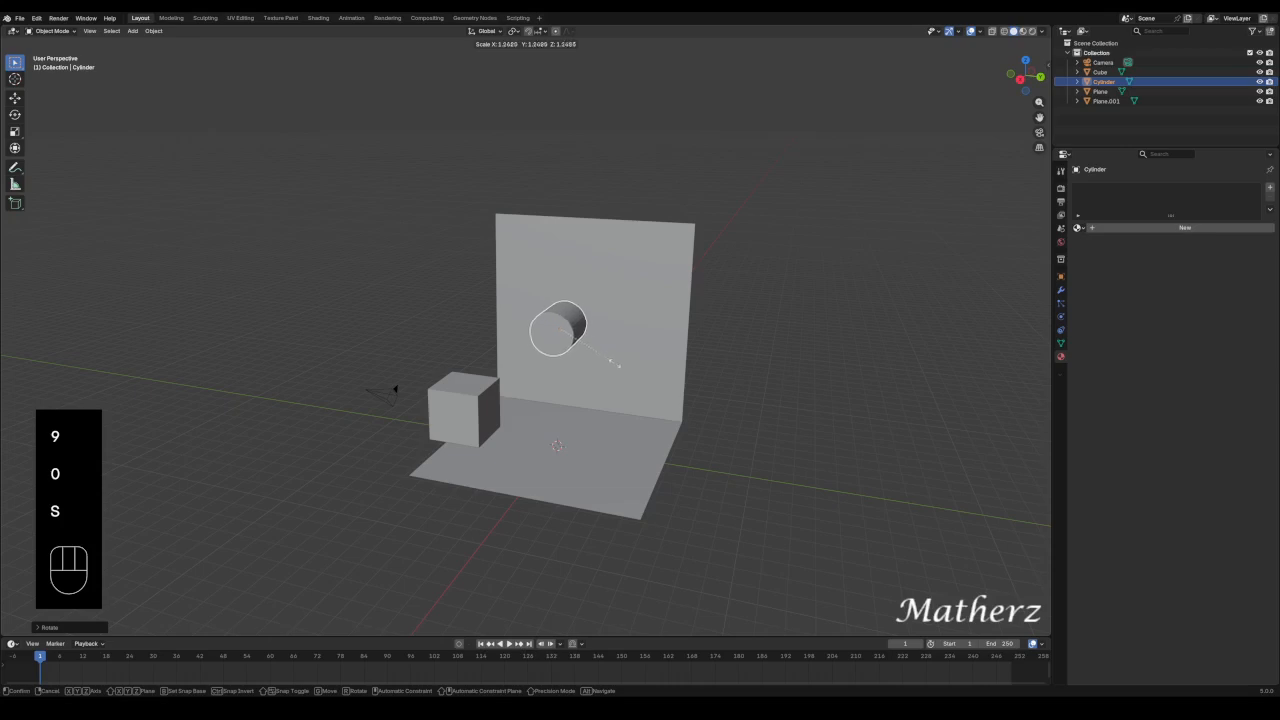
click(843, 200)
middle_drag(843, 200, 763, 205)
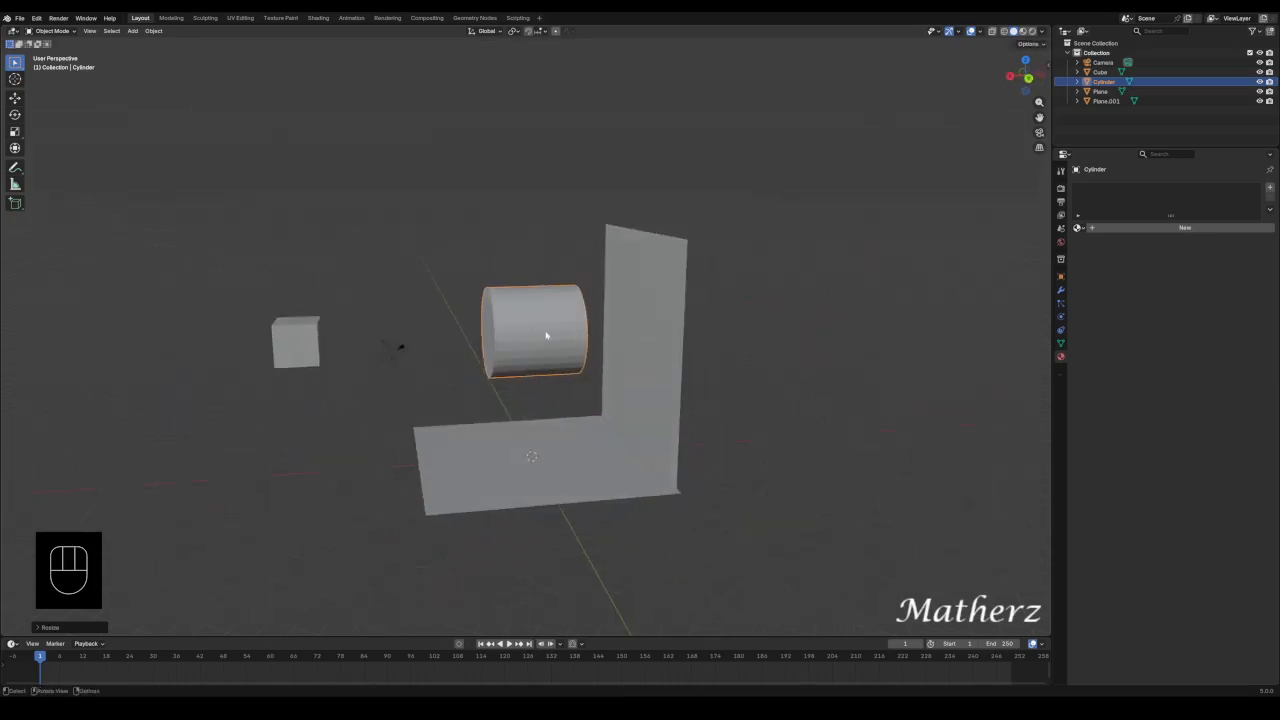
Flatten the cylinder along the X axis into a thin disc and shade it smooth.
key(s)
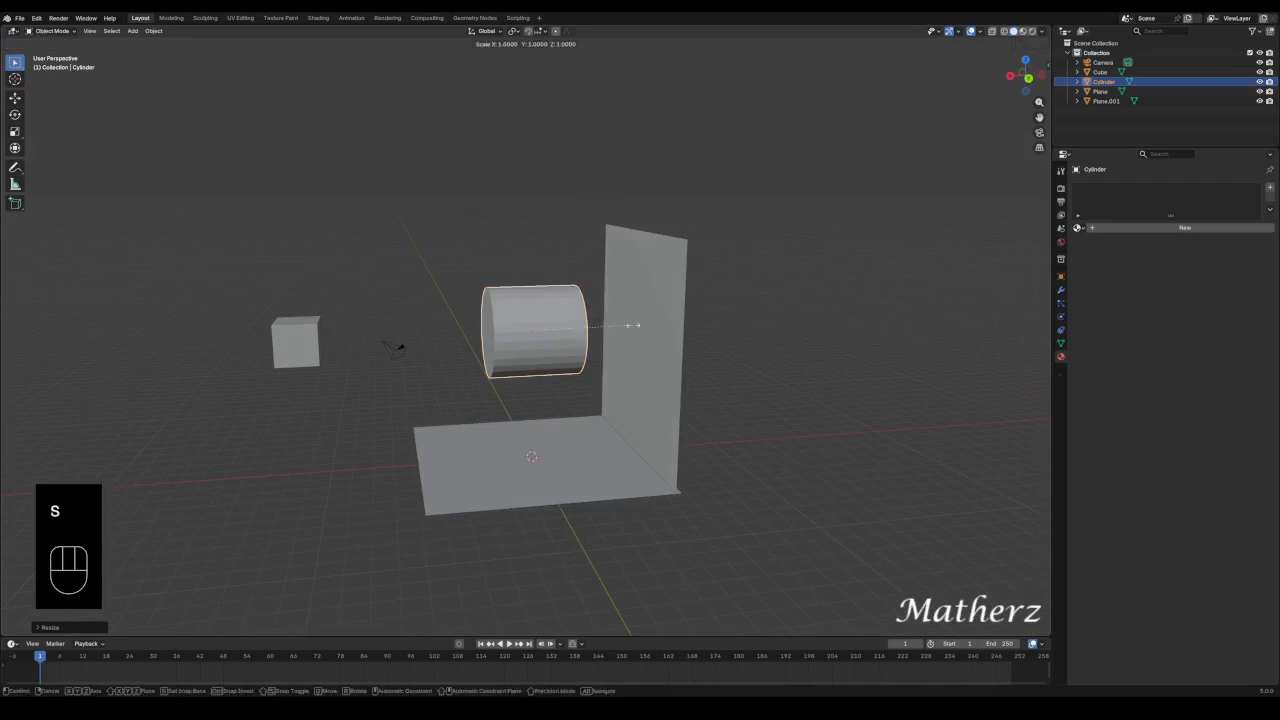
key(x)
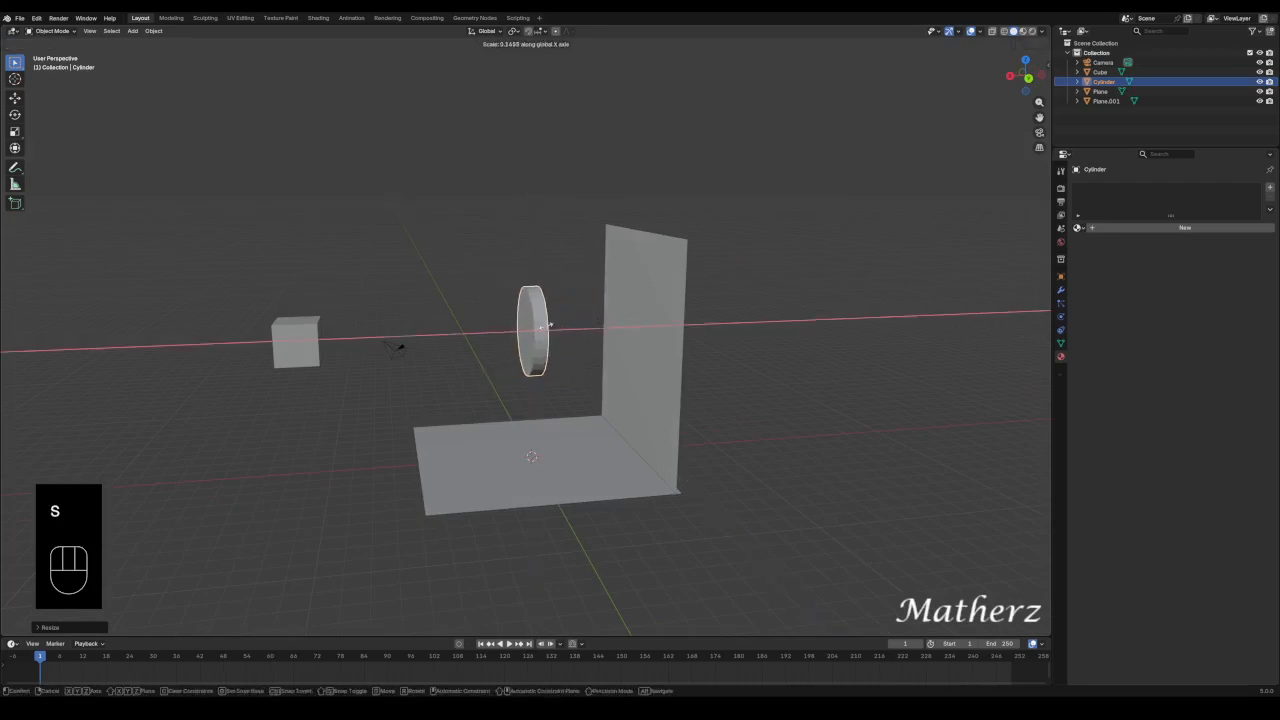
click(548, 325)
right_click(538, 325)
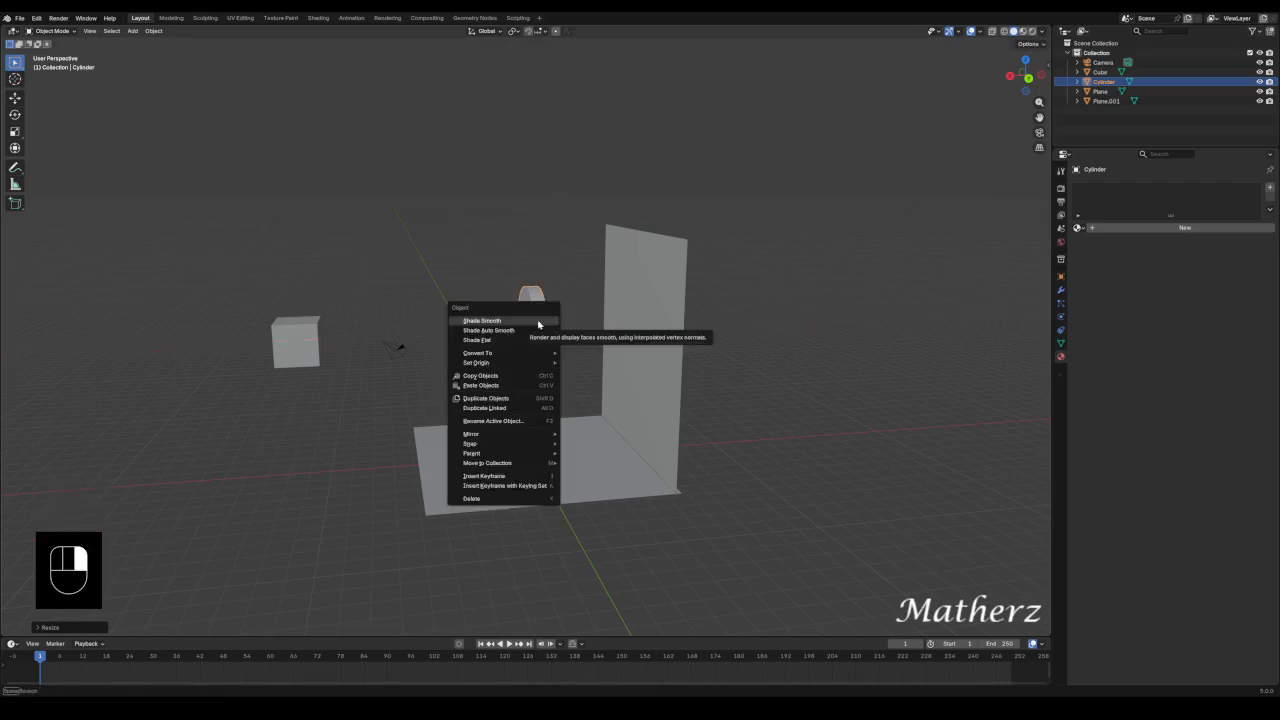
click(538, 325)
middle_drag(548, 376, 489, 229)
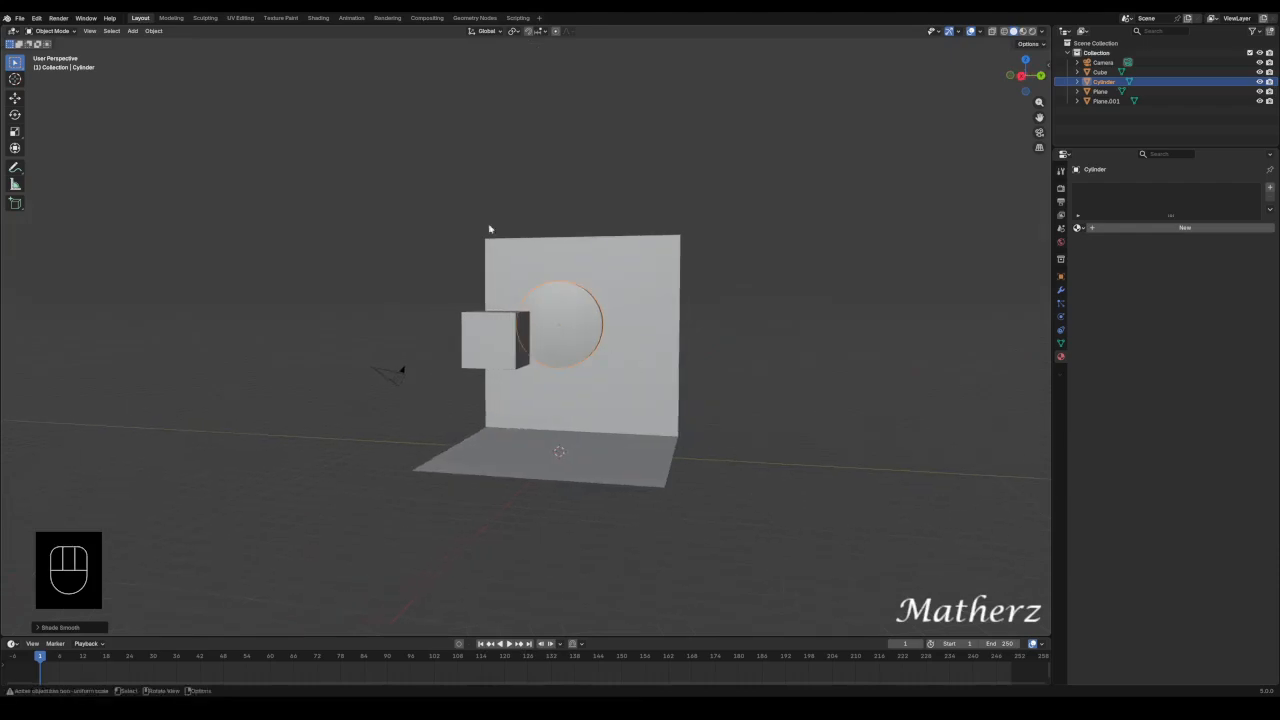
Edit the disc's mesh in face selection mode and select its round face pointing toward the cube.
click(48, 31)
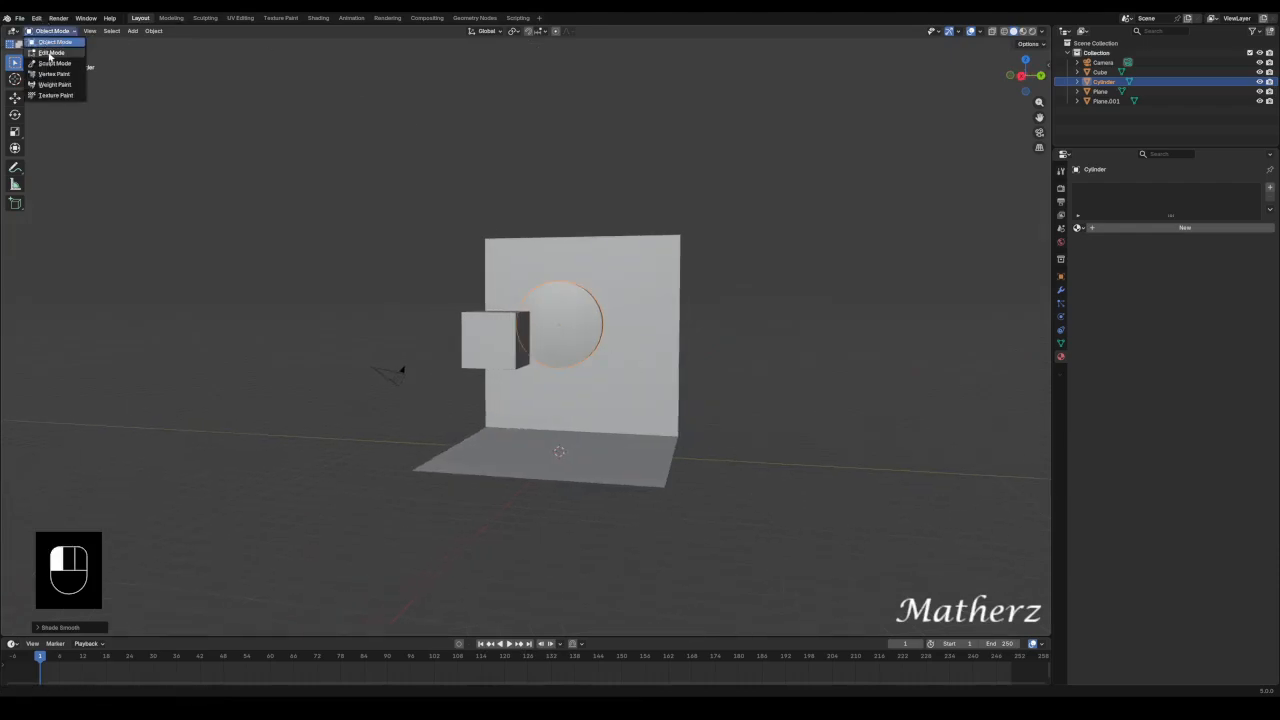
click(48, 53)
scroll(87, 84, up, 4)
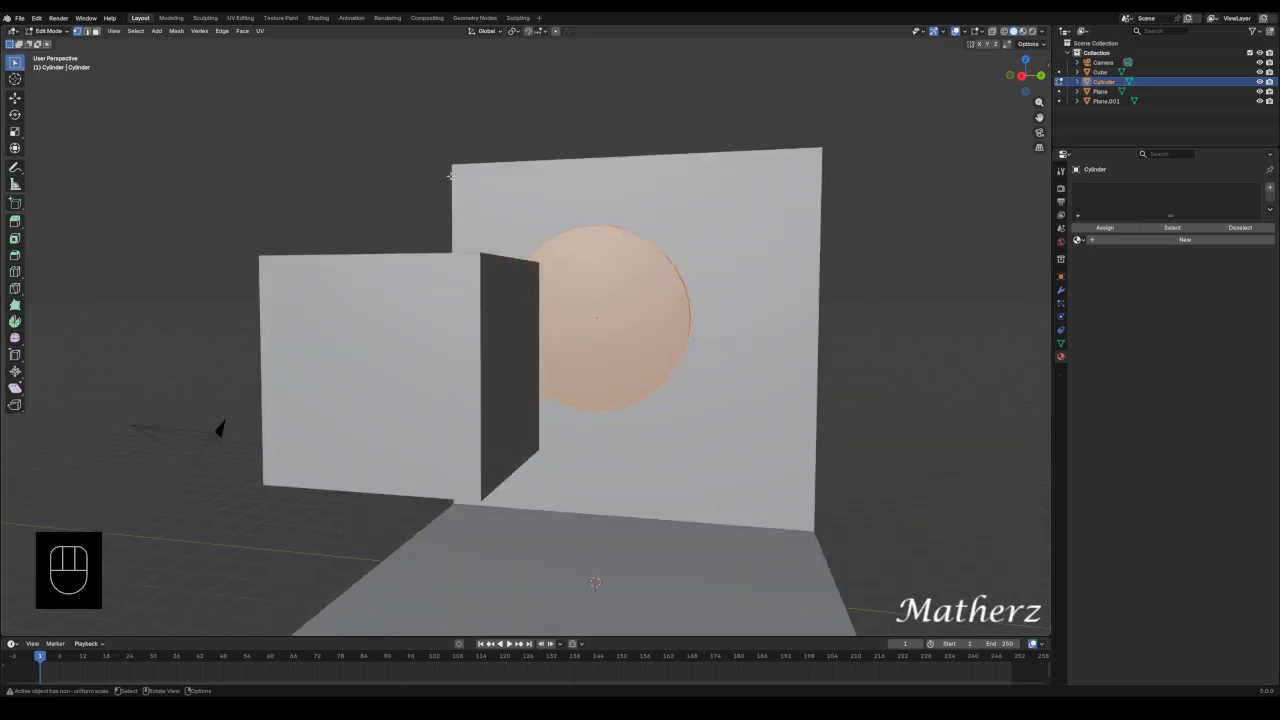
click(96, 32)
shift+middle_drag(604, 170, 494, 195)
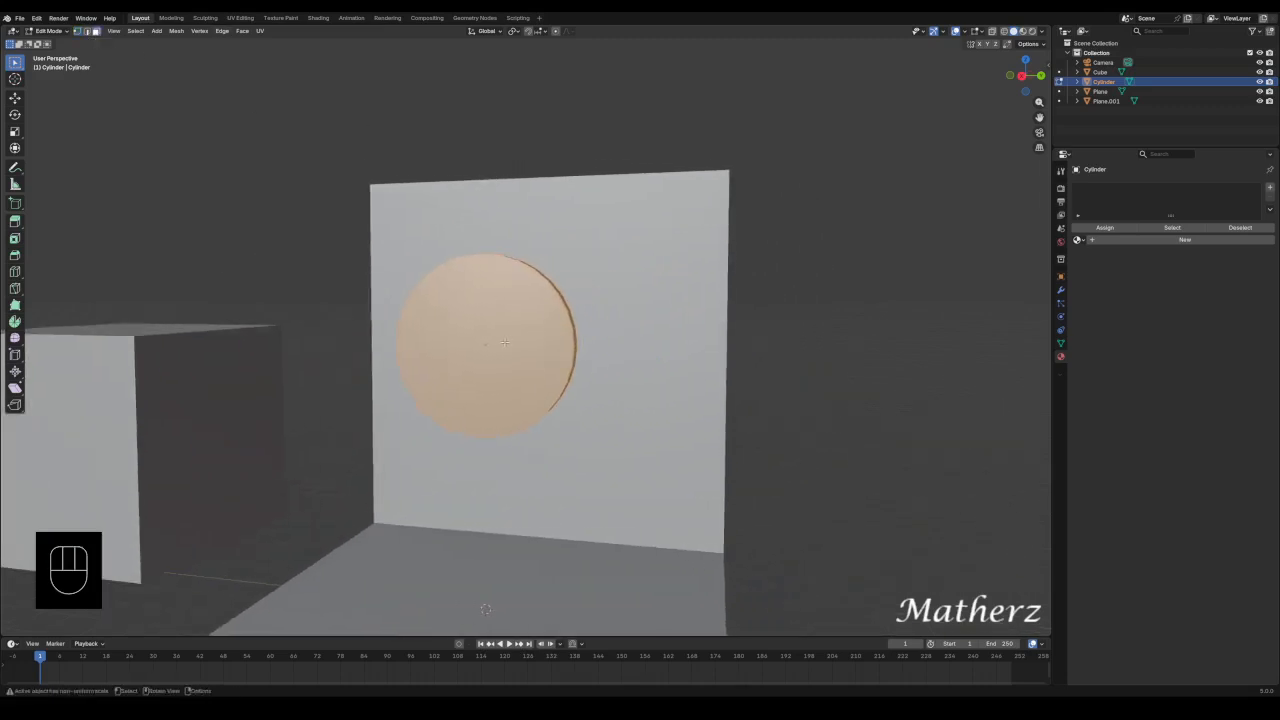
scroll(491, 345, up, 2)
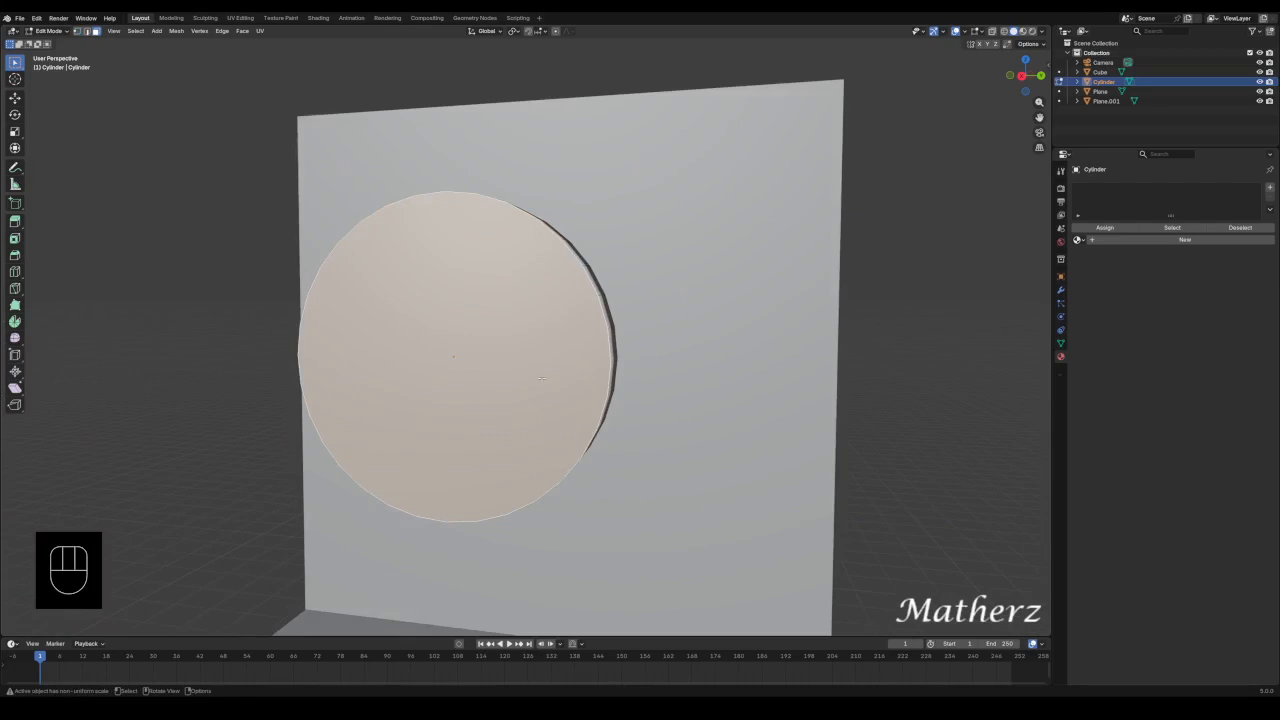
Extrude the disc's front face slightly outward and scale it down a little to bevel the rim.
key(e)
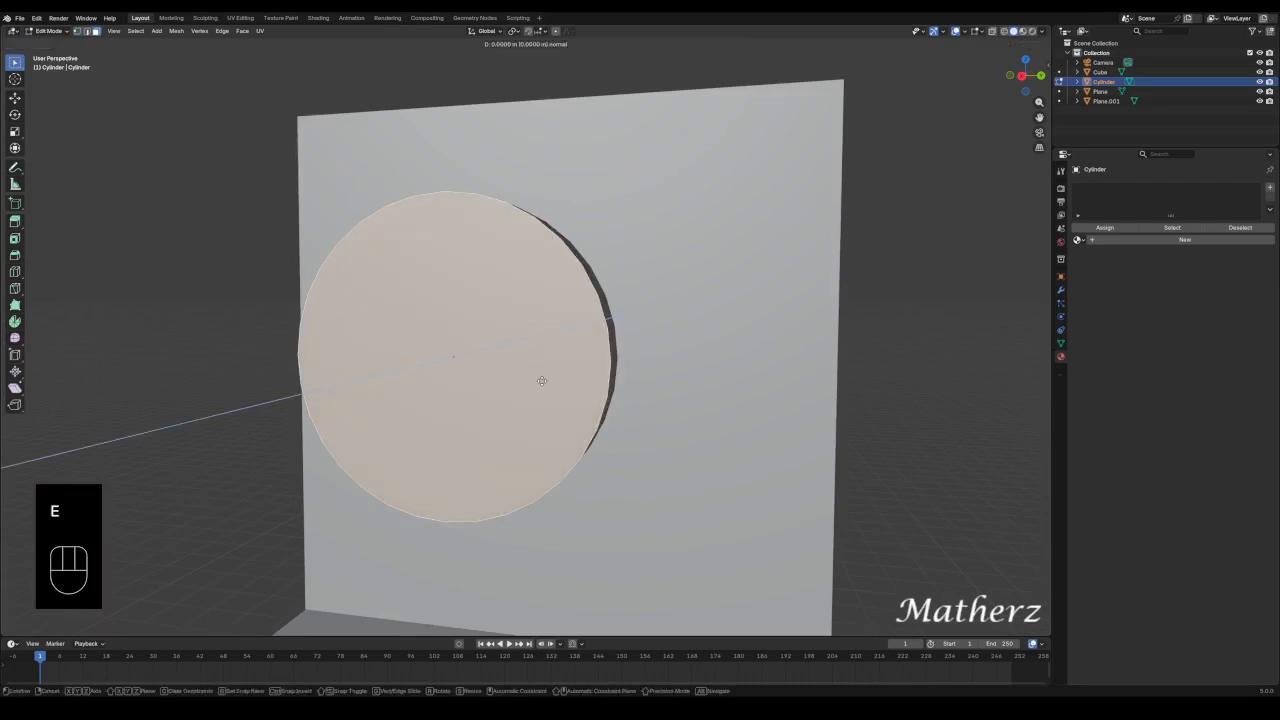
click(538, 380)
middle_drag(538, 380, 489, 375)
scroll(488, 374, up, 2)
shift+middle_drag(421, 354, 483, 367)
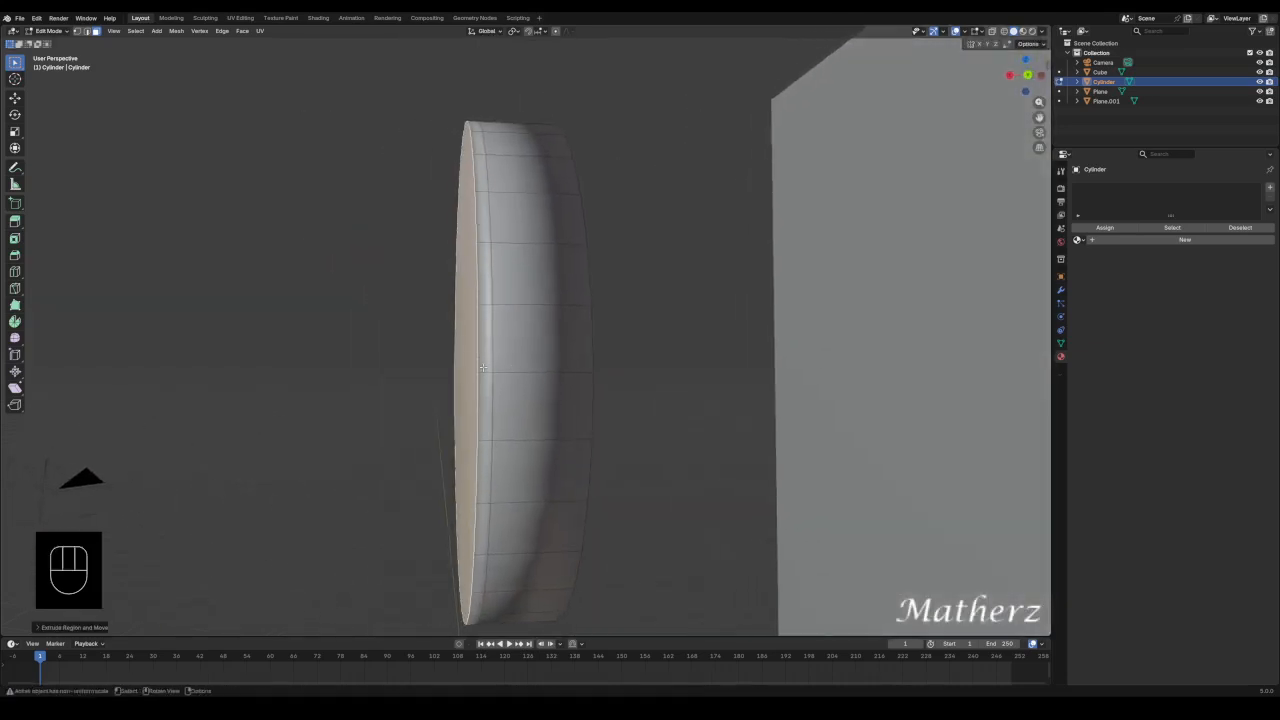
key(s)
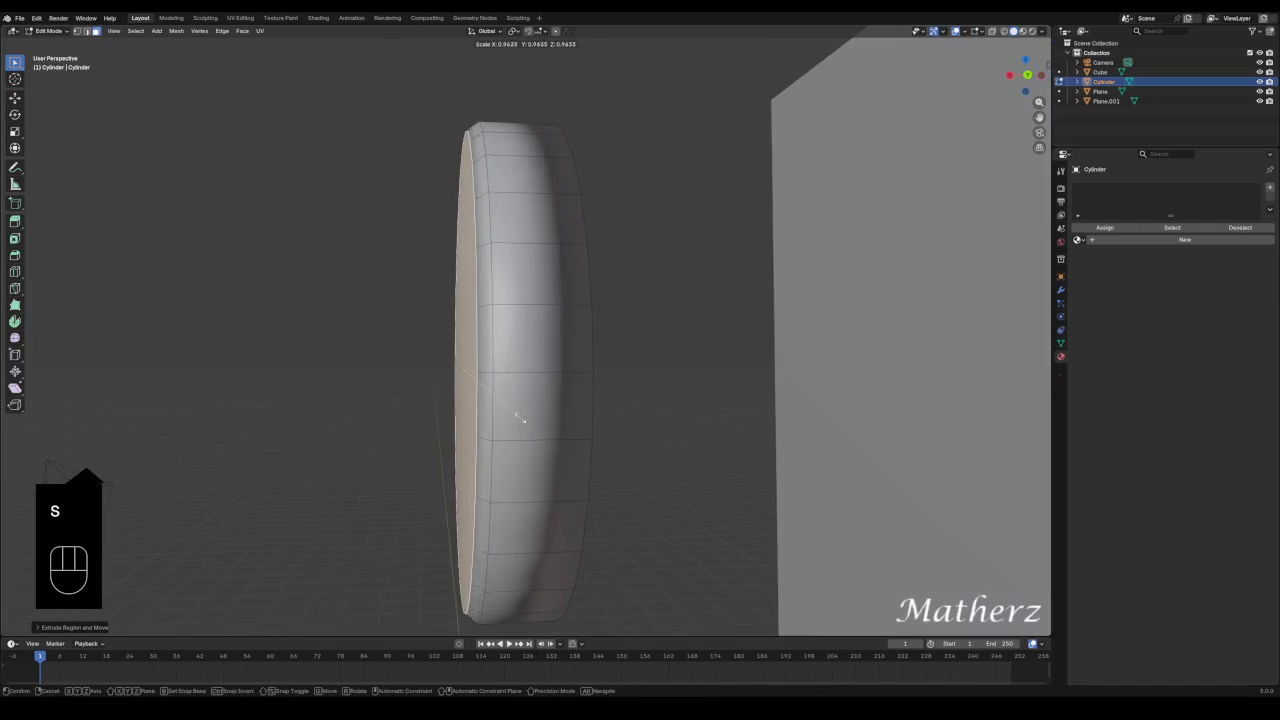
click(518, 417)
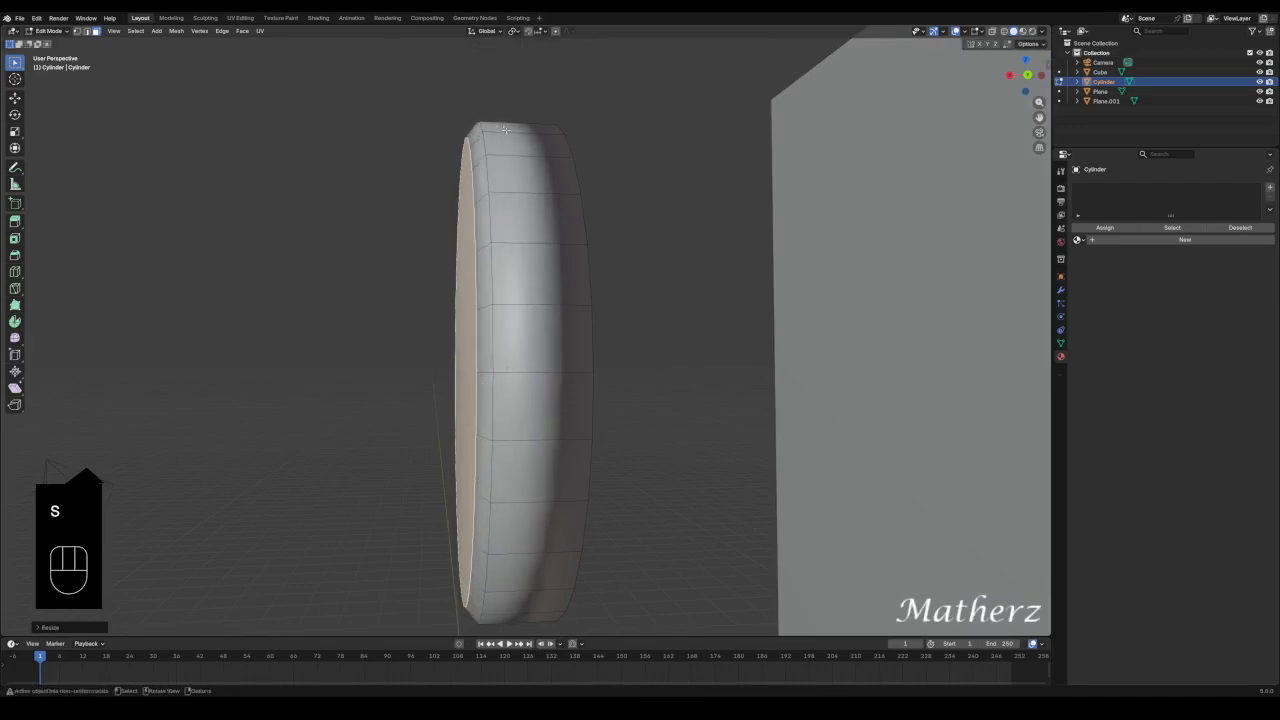
key(s)
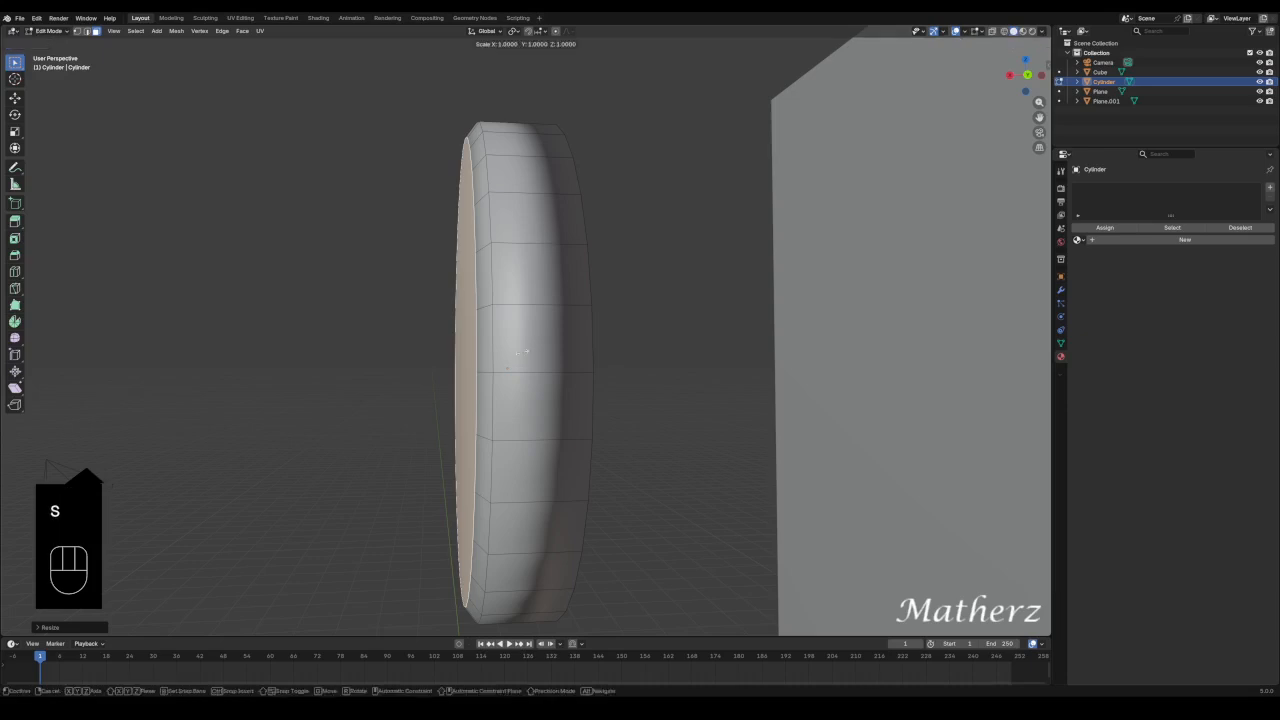
click(520, 352)
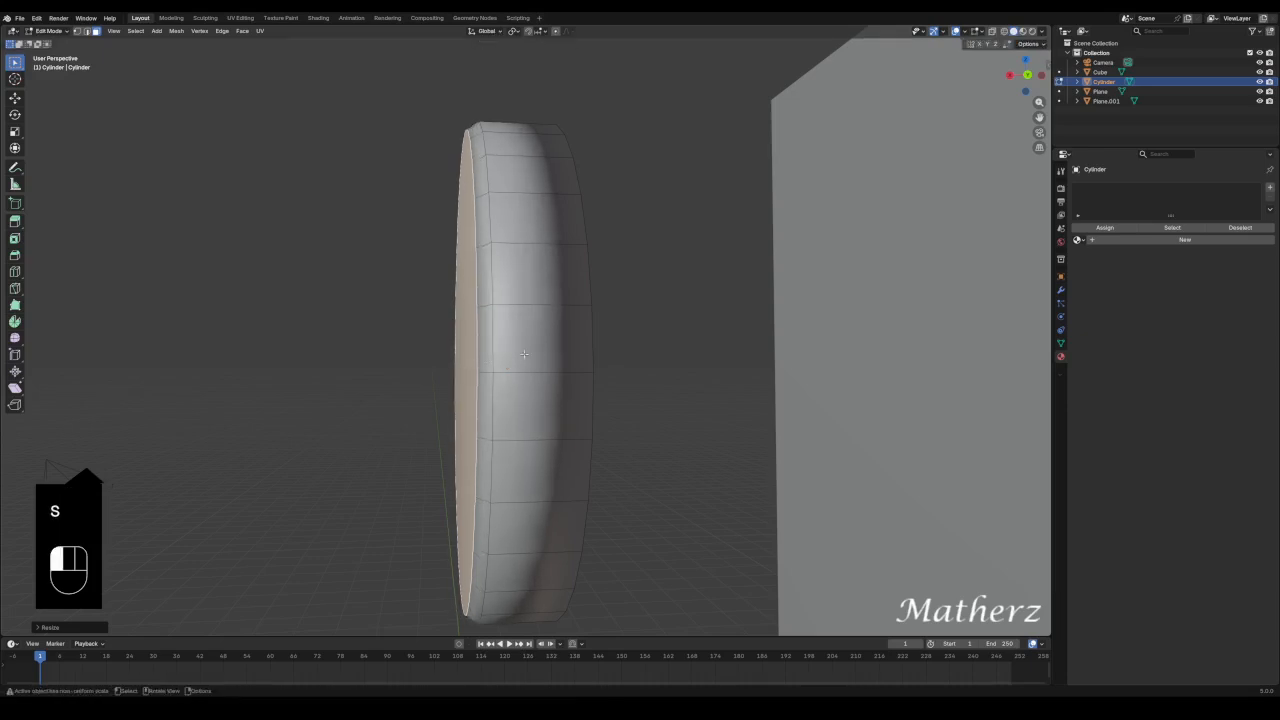
Extrude the front face in place and scale it inward, leaving a narrow ring around the rim.
key(e)
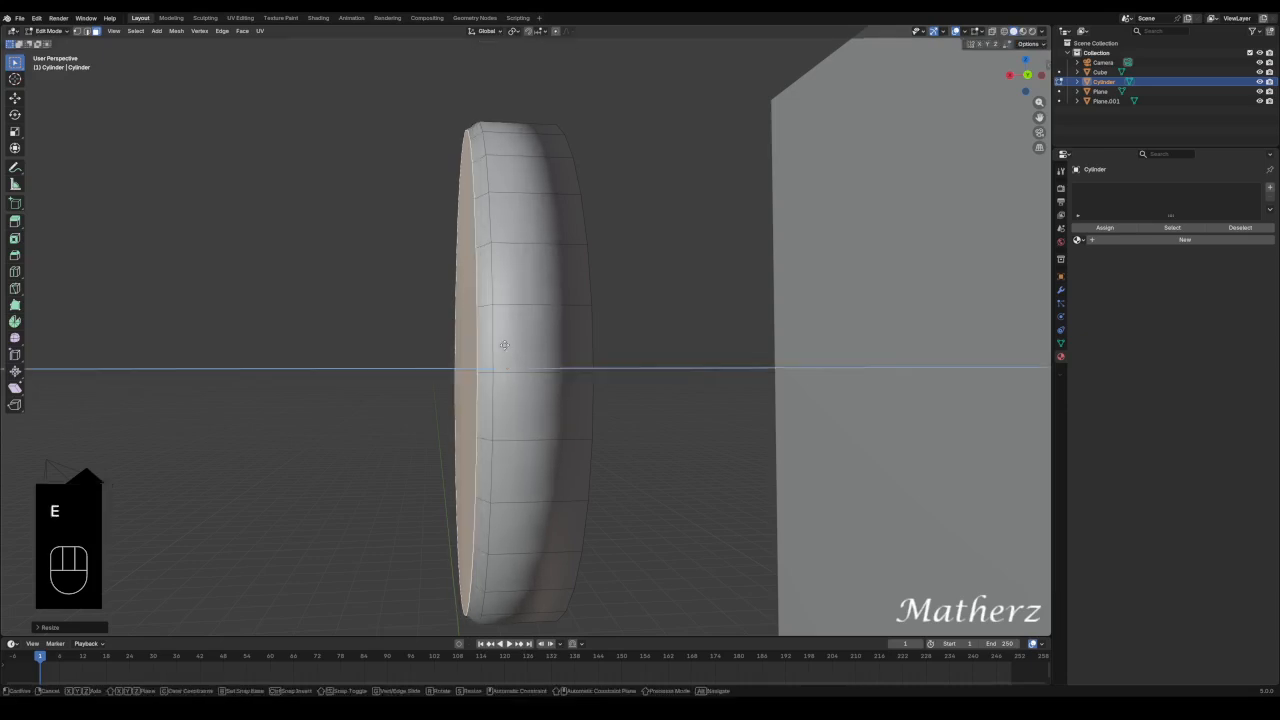
right_click(505, 345)
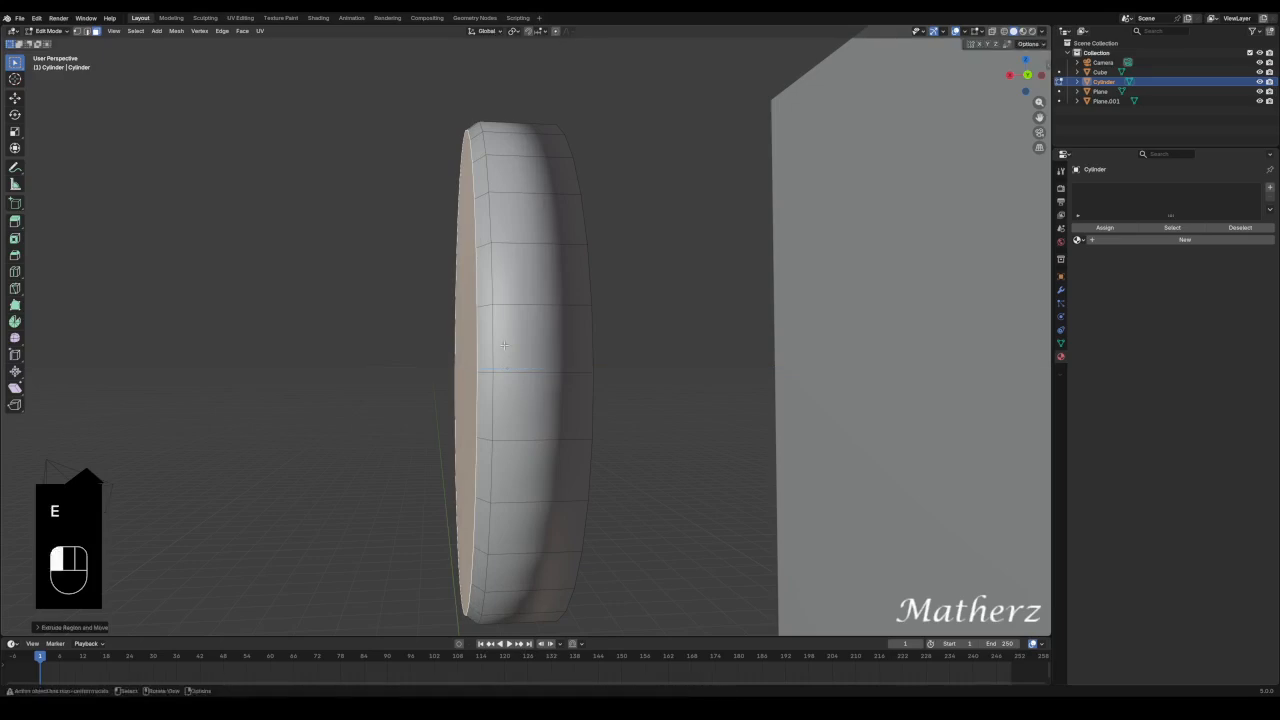
key(s)
click(500, 366)
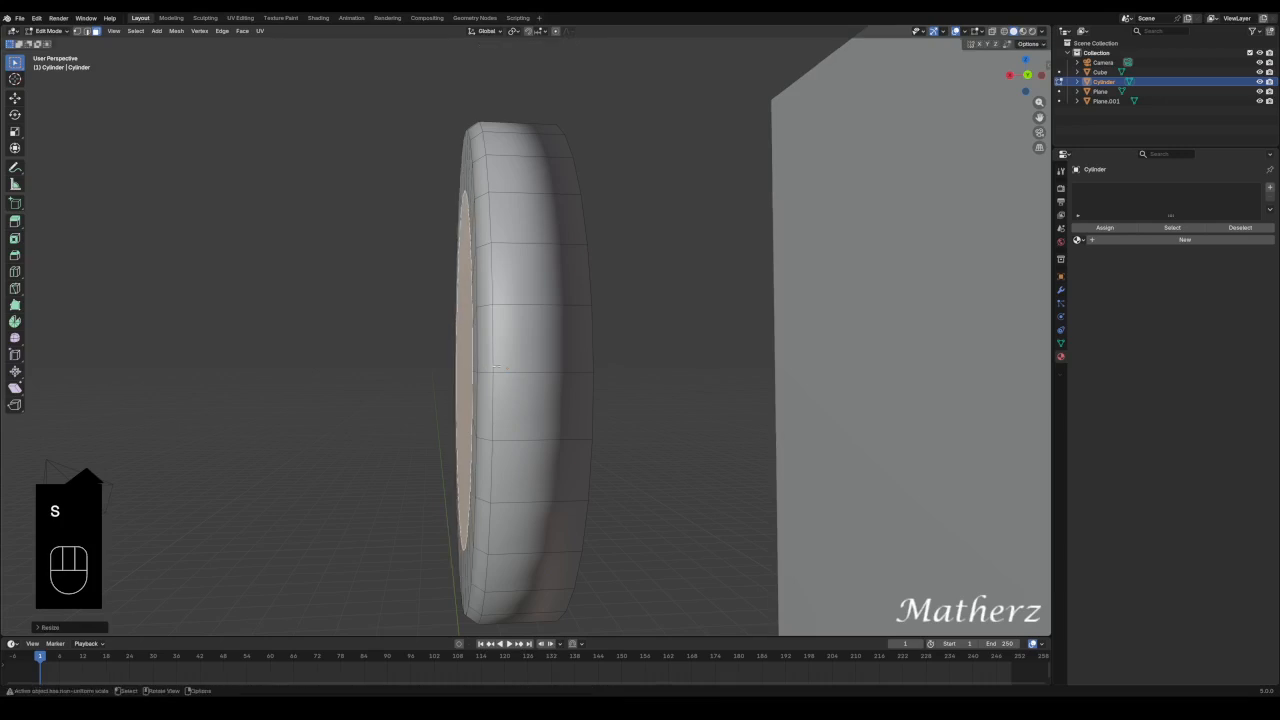
middle_drag(505, 362, 672, 345)
key(s)
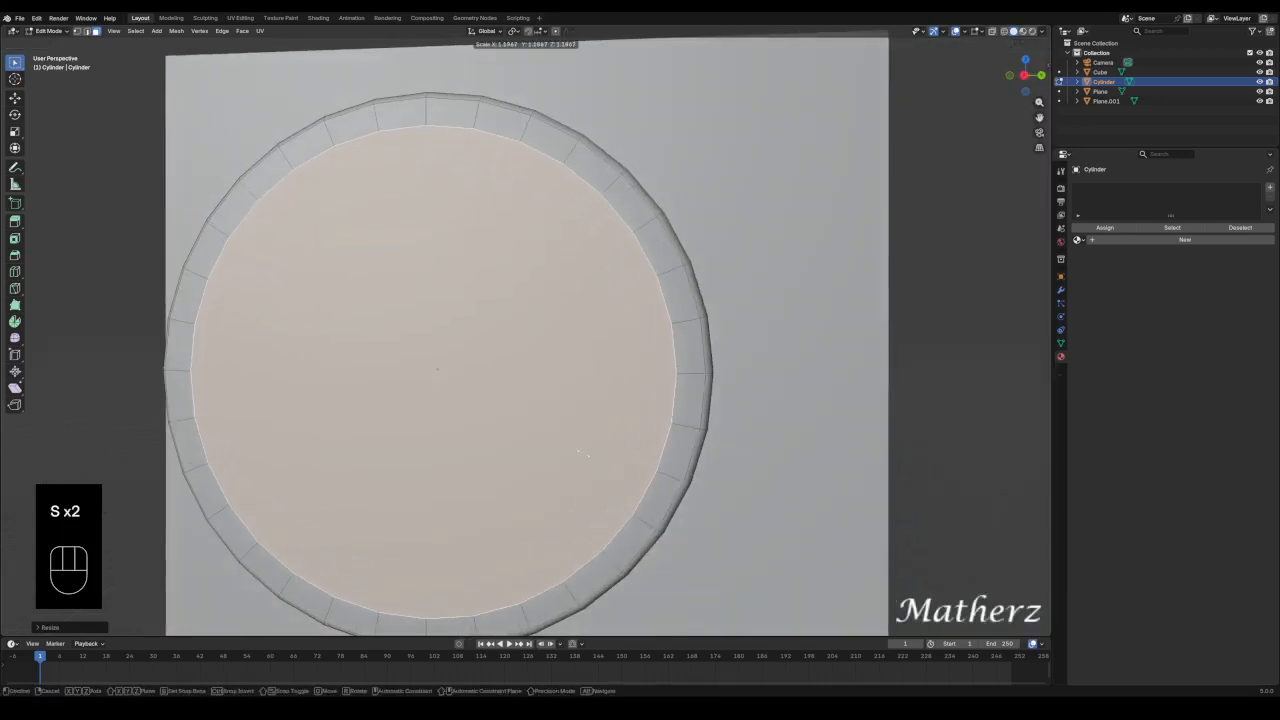
click(582, 455)
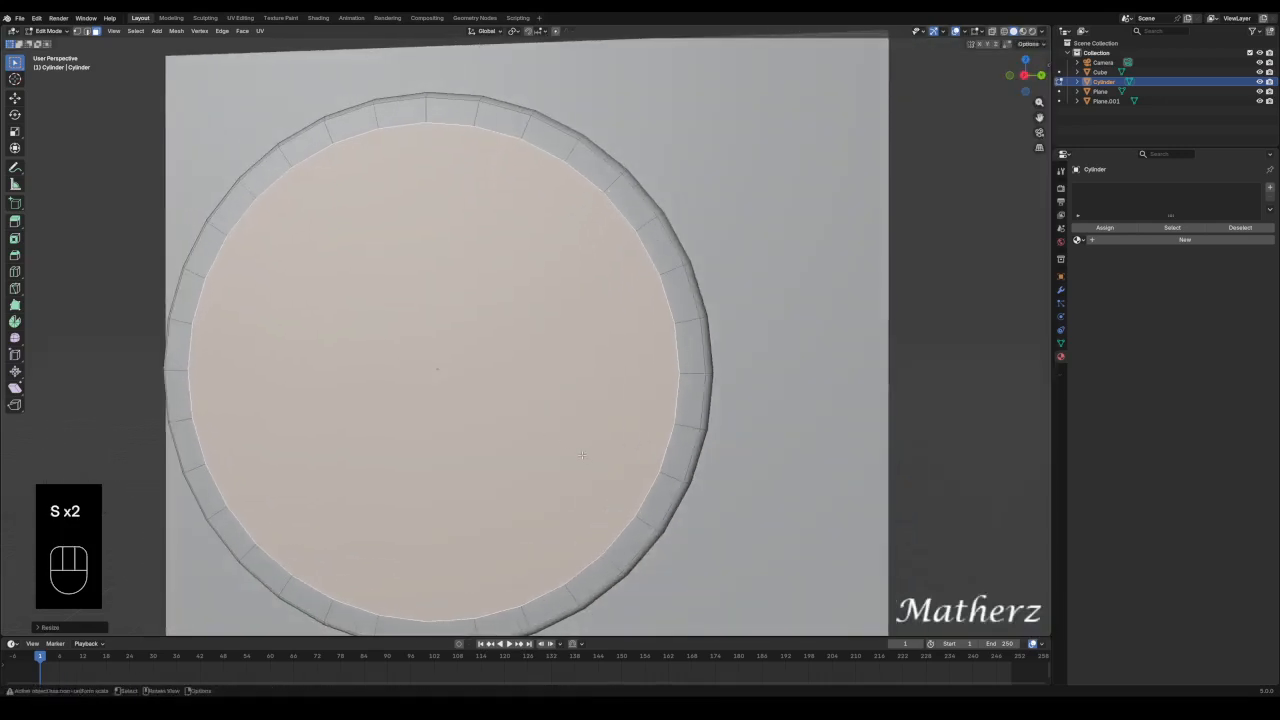
Extrude the inner face in place again and scale it down slightly to add a thin second ring.
key(e)
right_click(582, 455)
key(s)
click(598, 466)
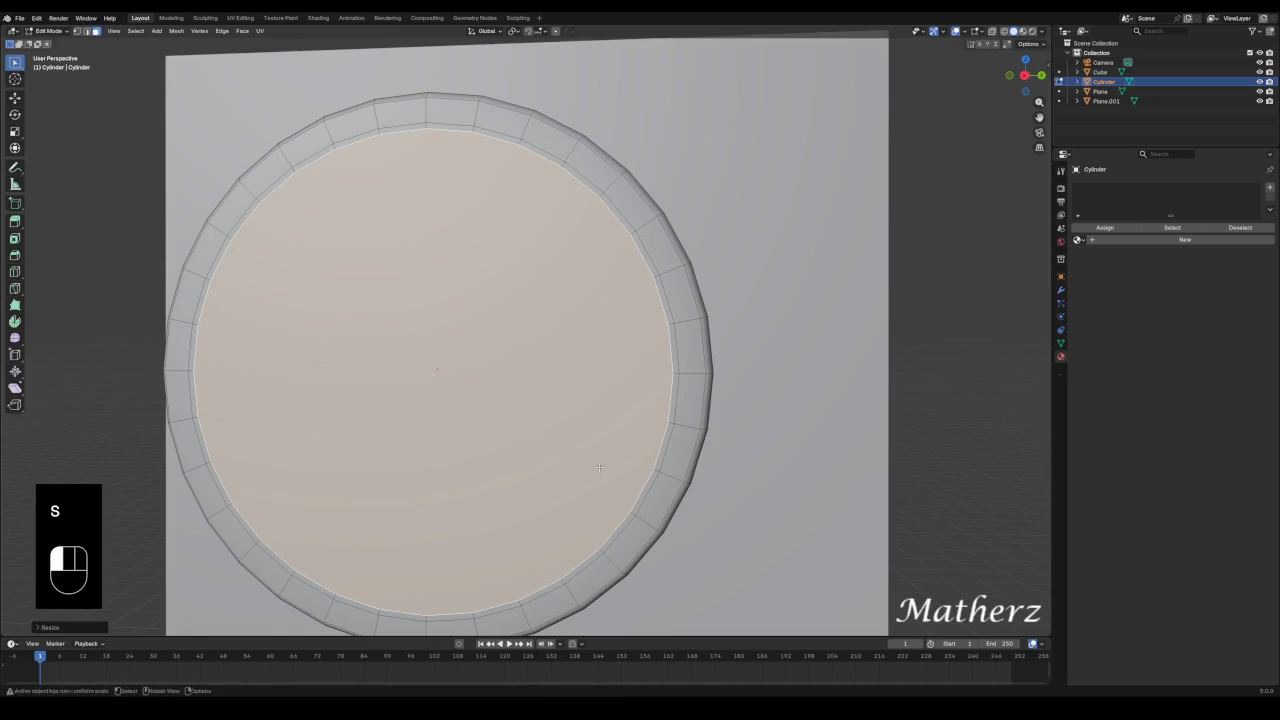
Turn on X-ray display and move the inner face slightly along X into the disc.
middle_drag(598, 466, 564, 262)
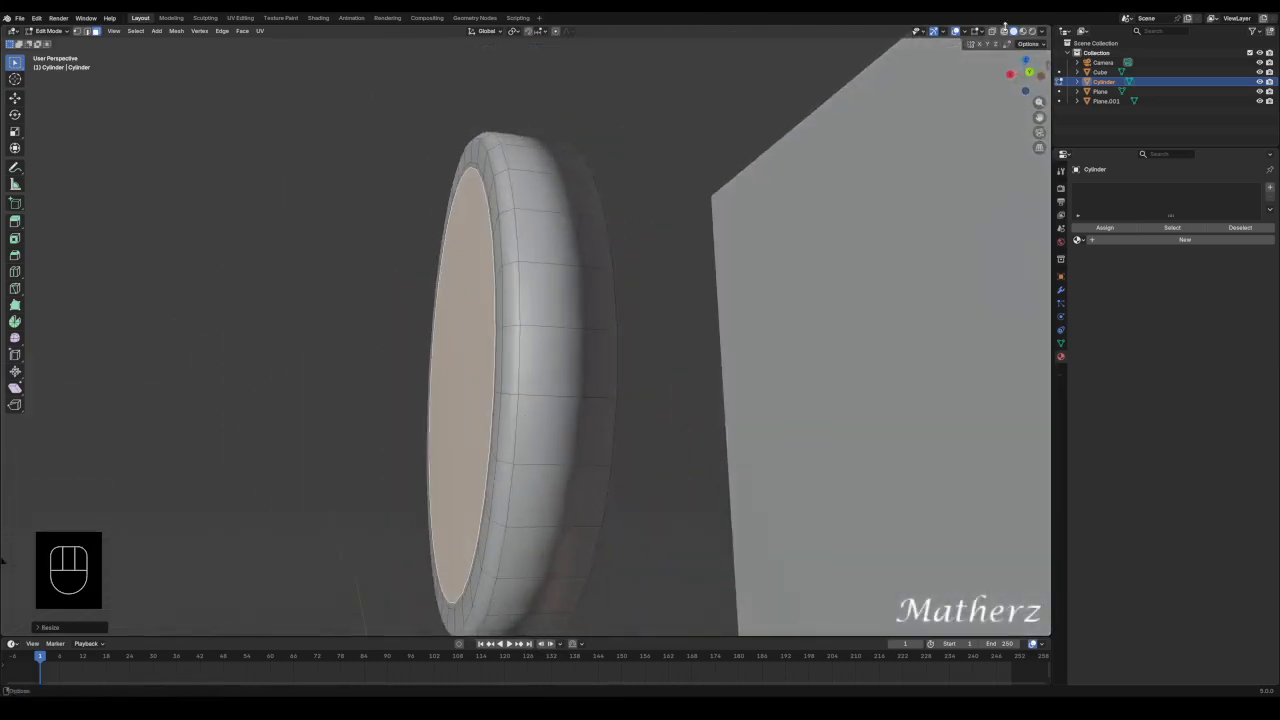
scroll(623, 360, up, 2)
middle_drag(587, 423, 580, 425)
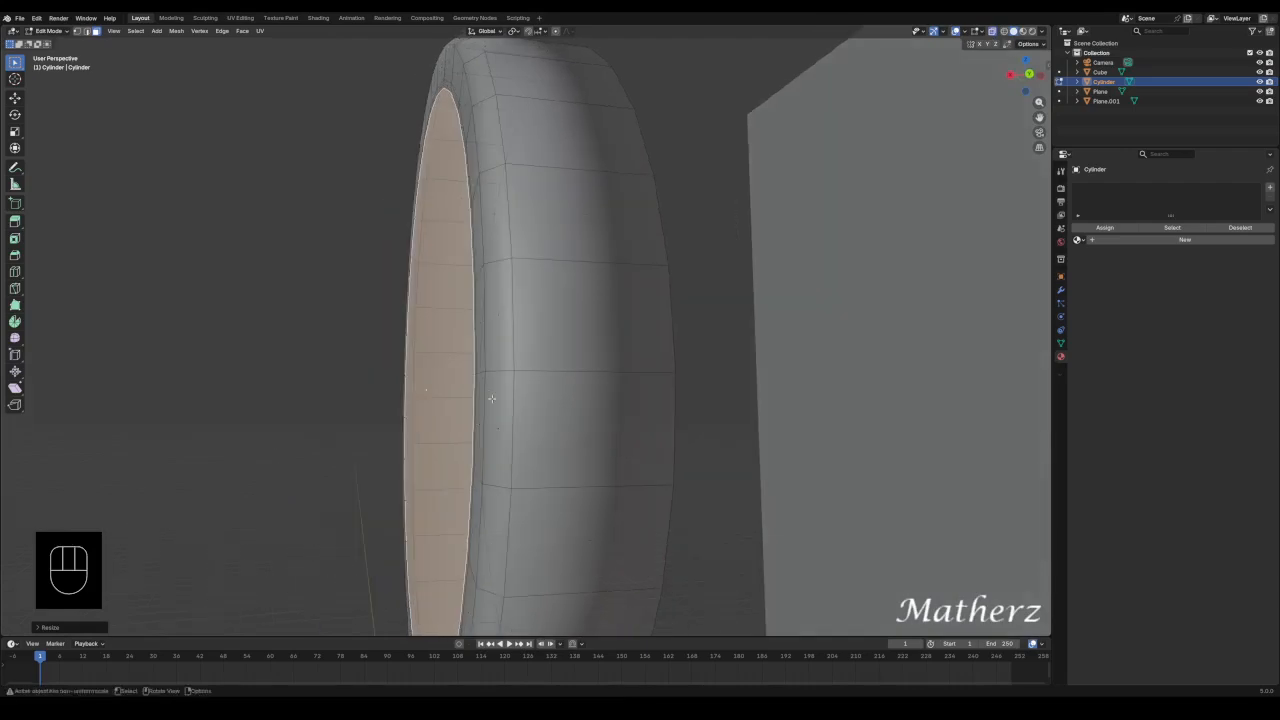
key(g)
middle_click(491, 398)
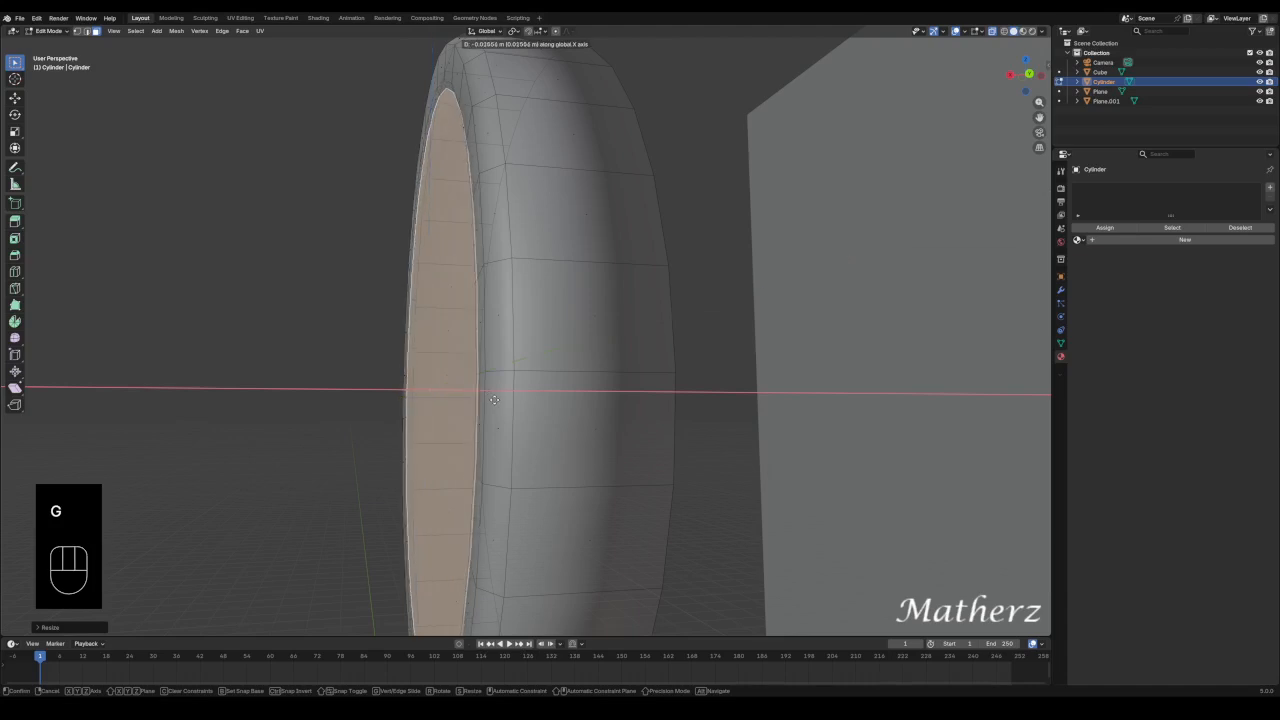
click(494, 399)
middle_drag(494, 399, 481, 427)
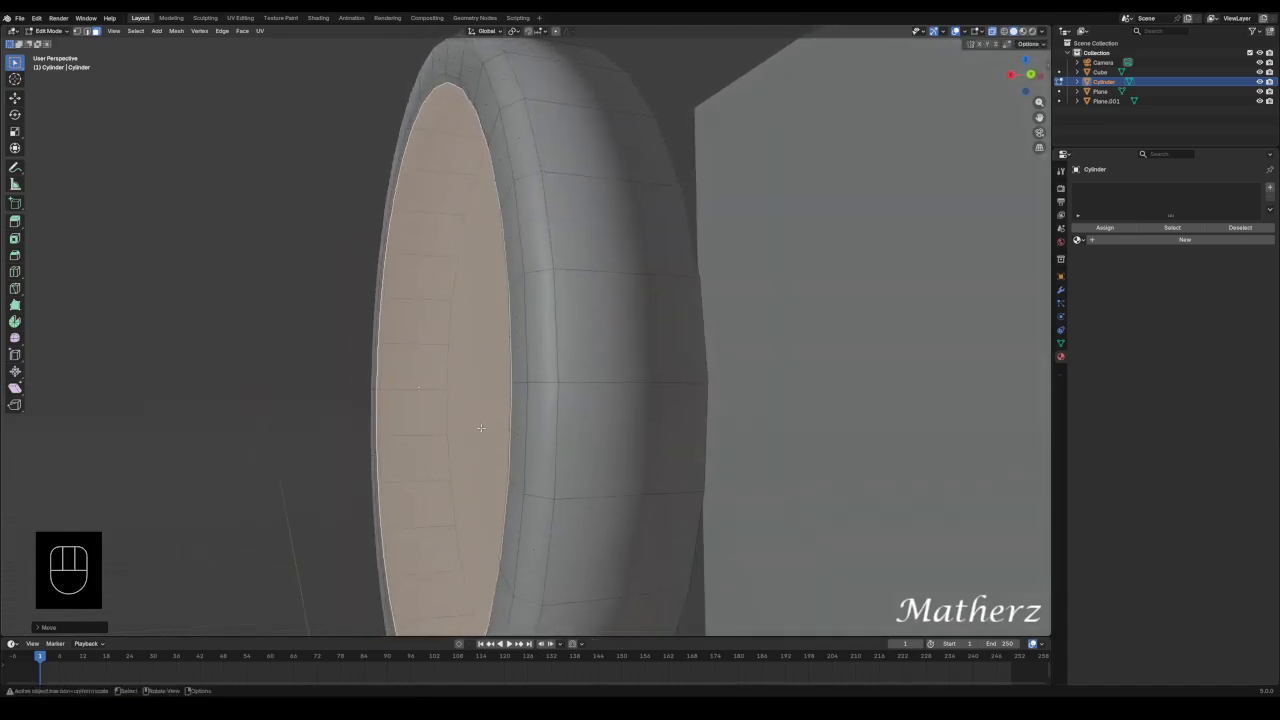
Extrude the inner face deep into the disc to form a round recess, and deselect it.
key(e)
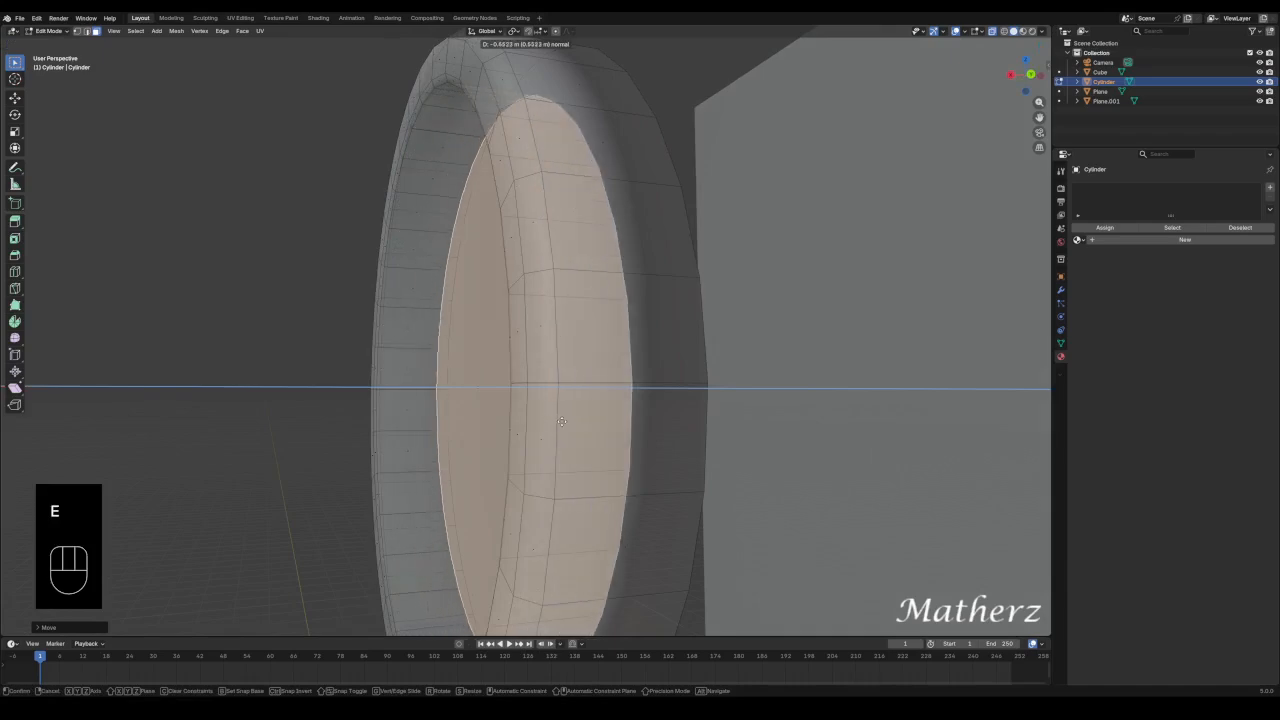
click(565, 422)
middle_drag(530, 392, 489, 420)
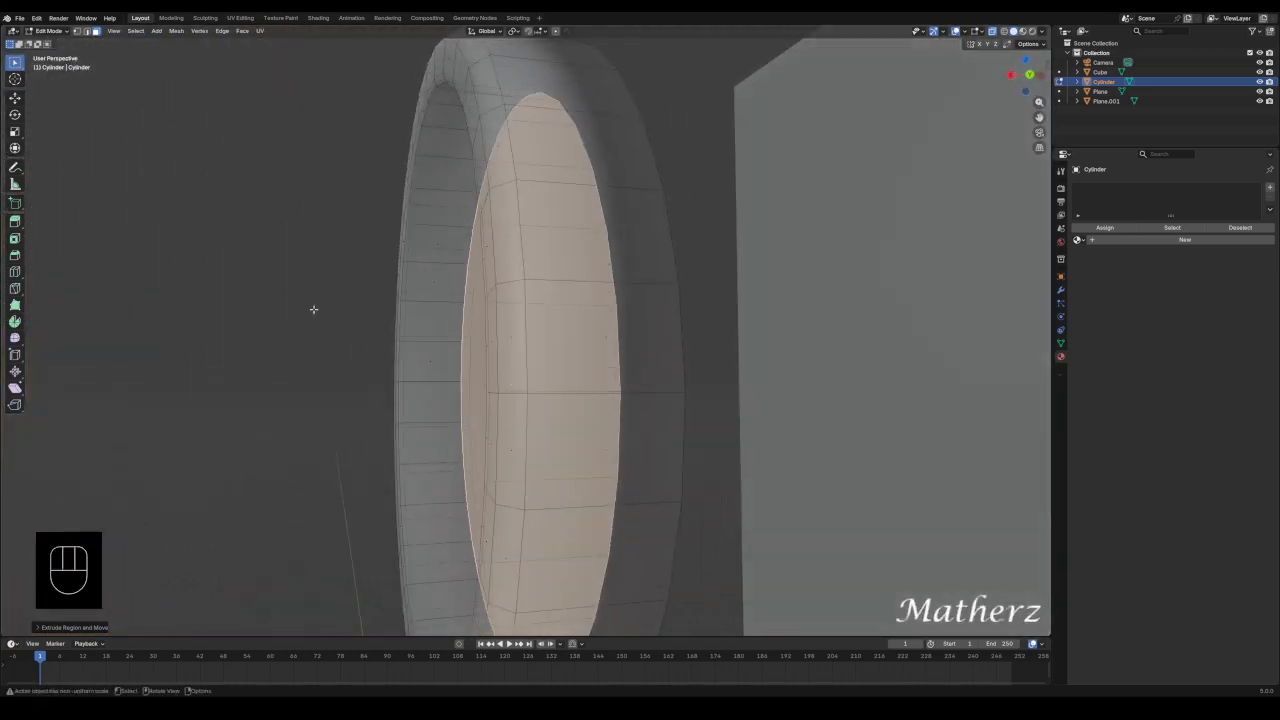
click(270, 271)
scroll(372, 385, down, 6)
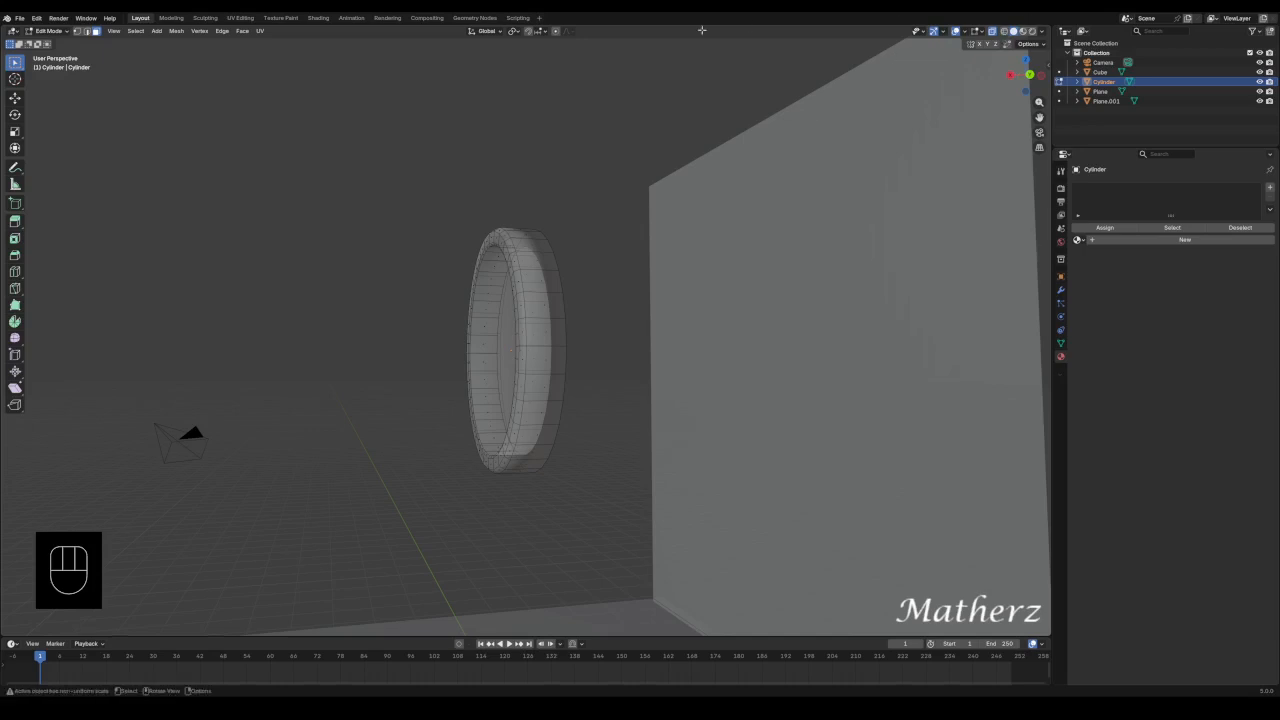
Return to Object Mode and move the hollowed disc about 5.2 m along negative X, close to the wall.
click(50, 31)
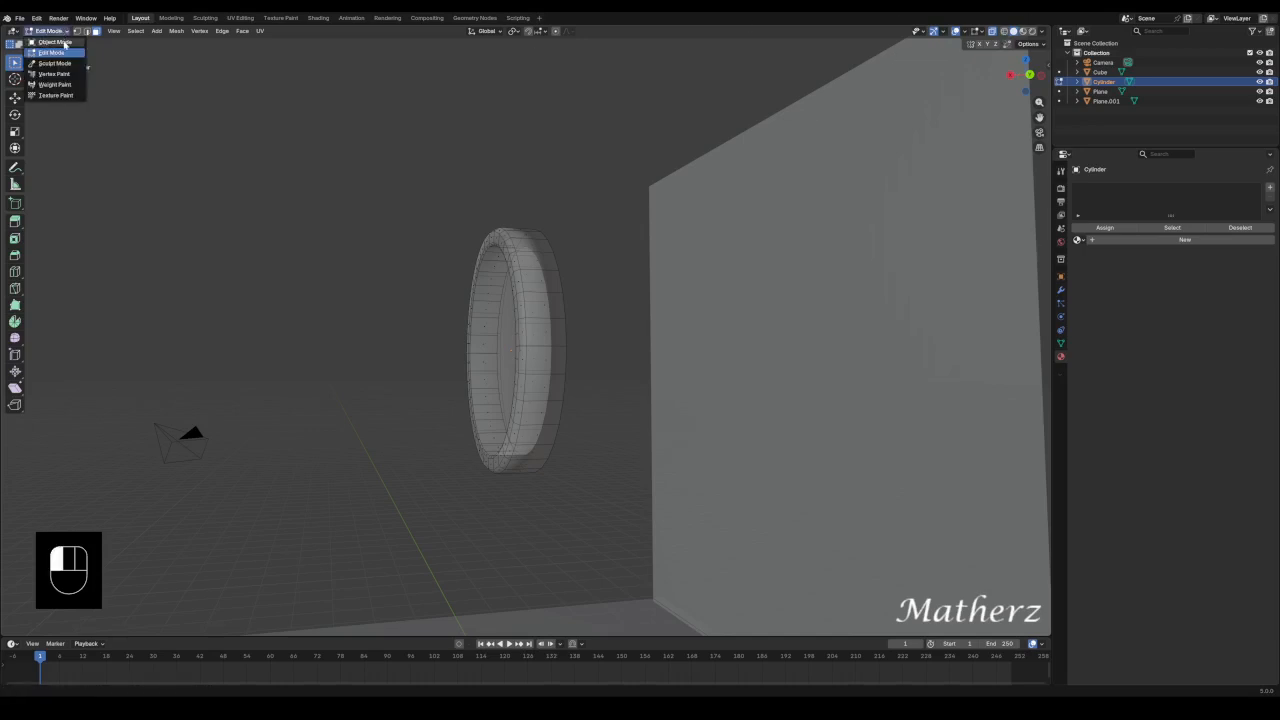
click(55, 42)
key(g)
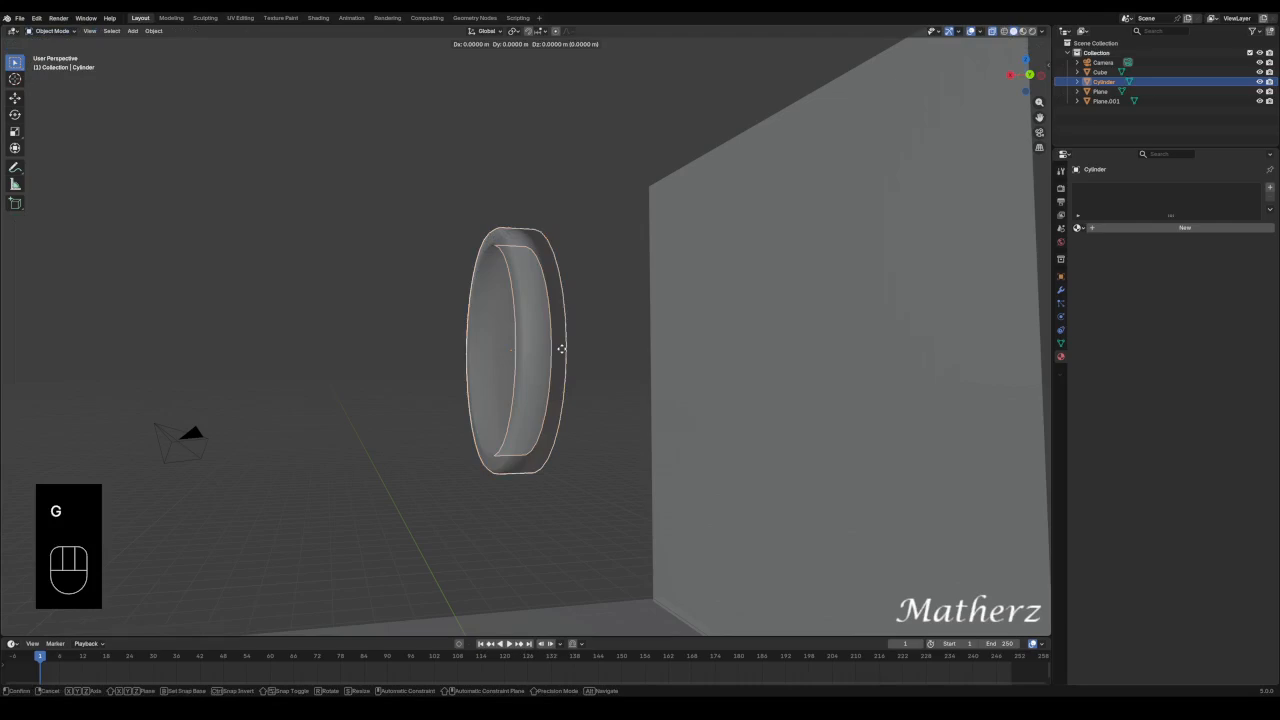
key(x)
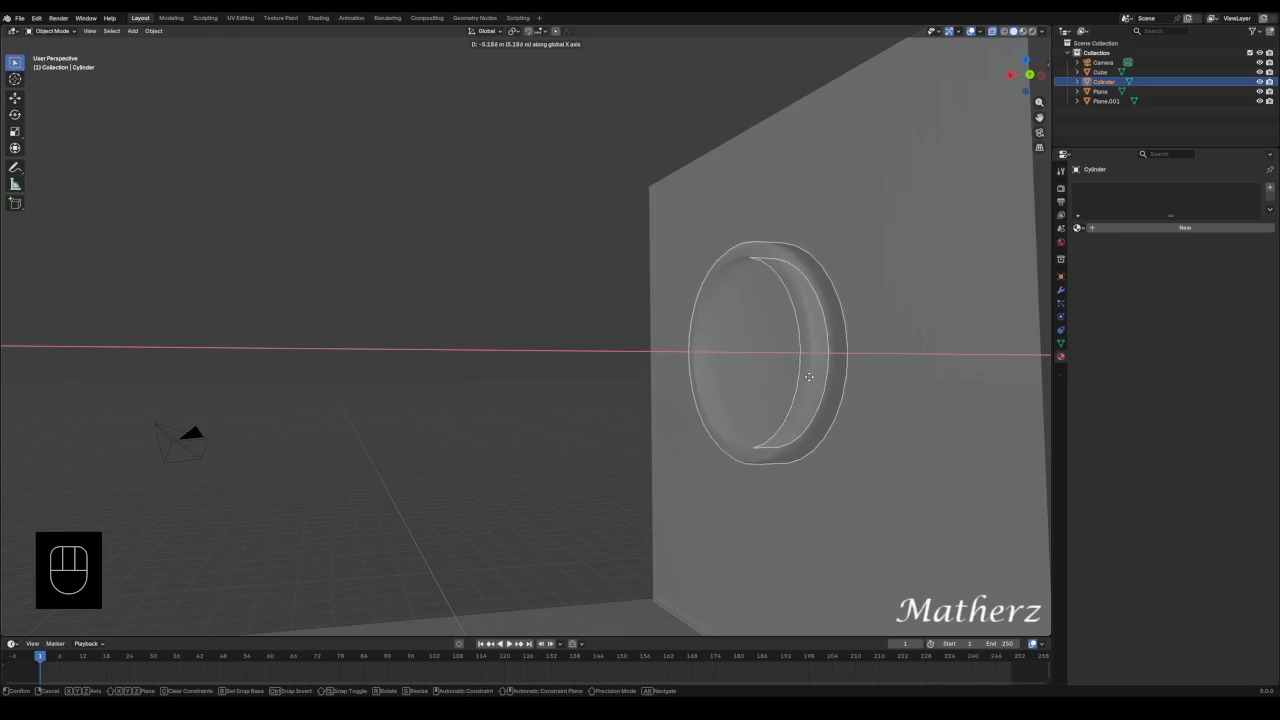
click(810, 381)
Add a circle mesh, raise it along Z to the height of the hollowed disc, and switch to the front view.
click(132, 30)
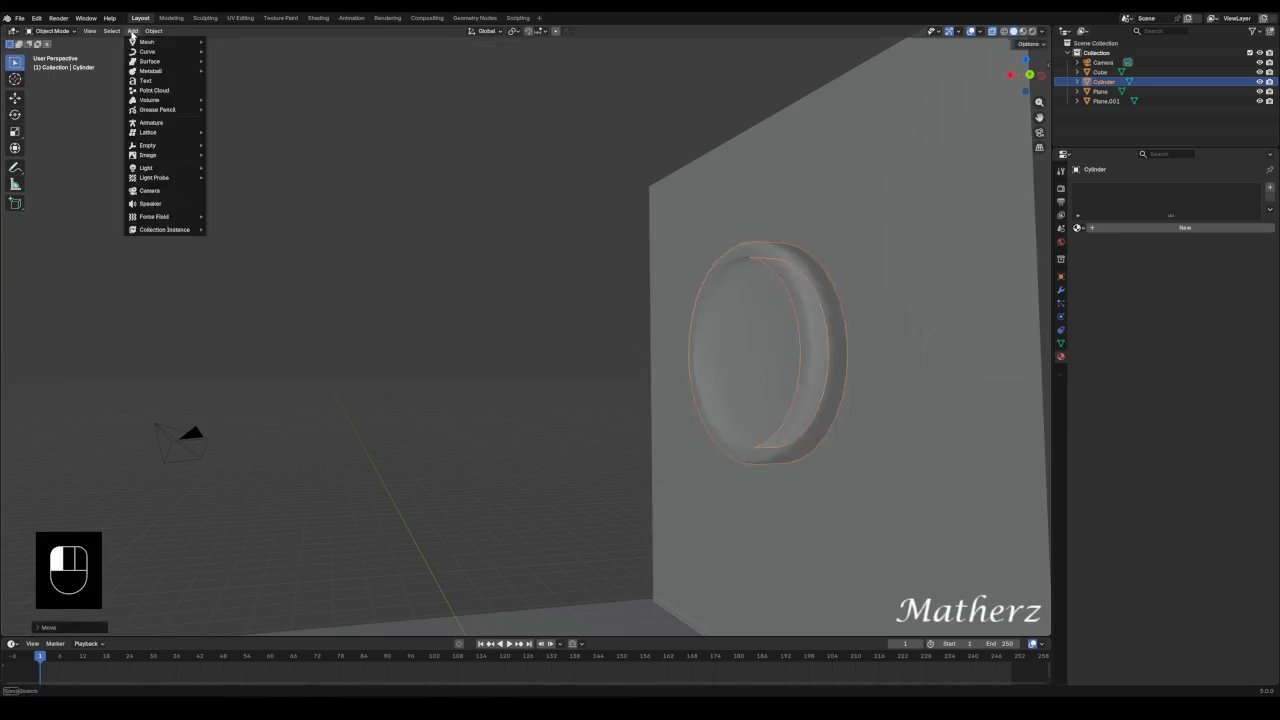
mouse_move(152, 42)
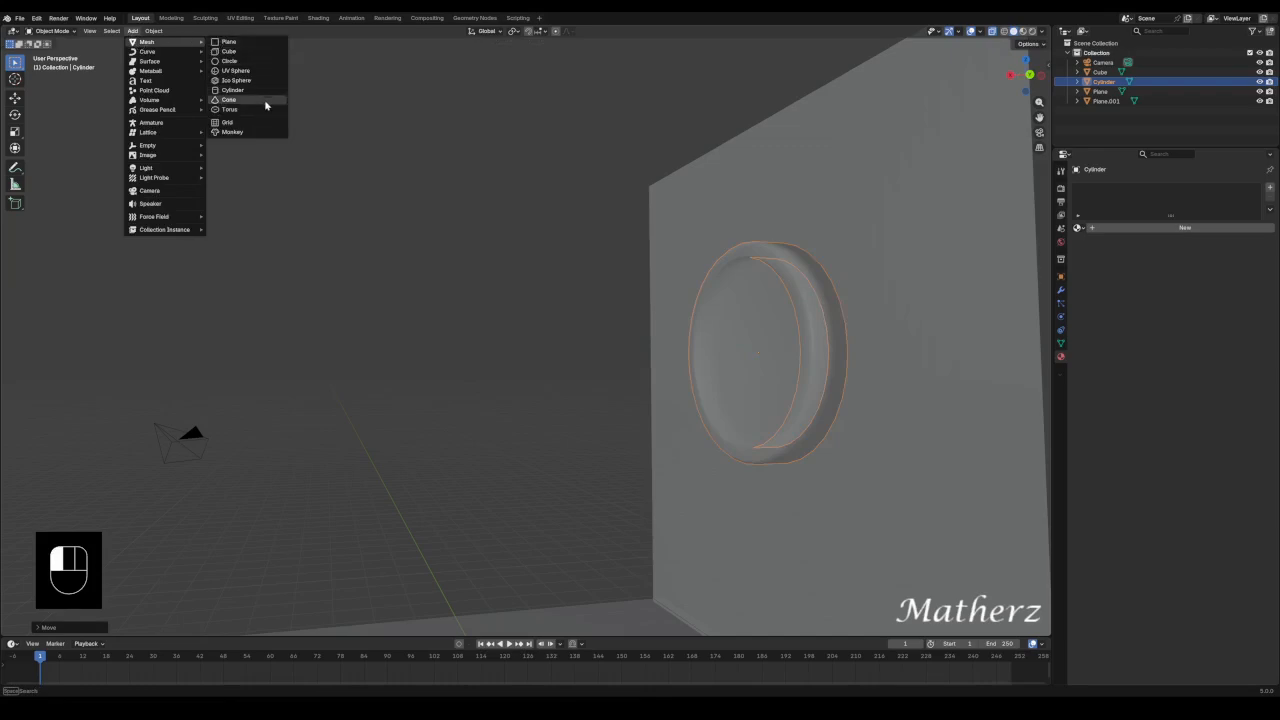
click(252, 64)
scroll(411, 335, down, 4)
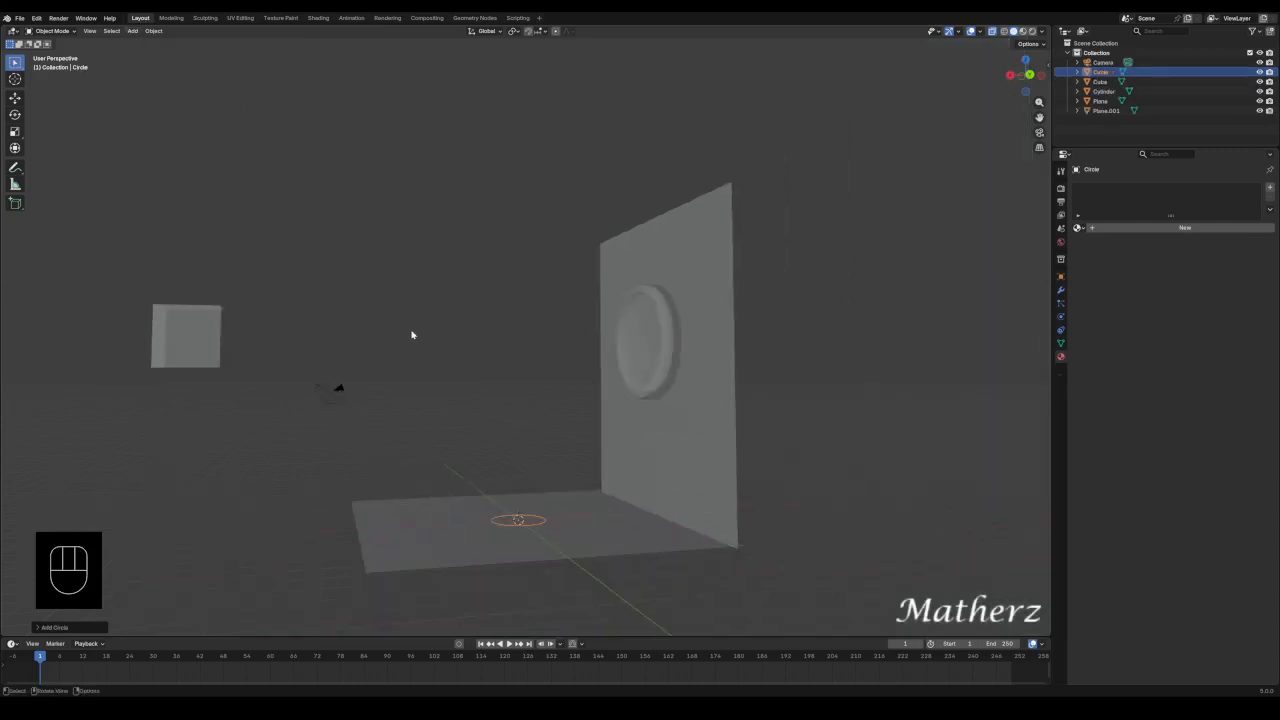
key(g)
key(z)
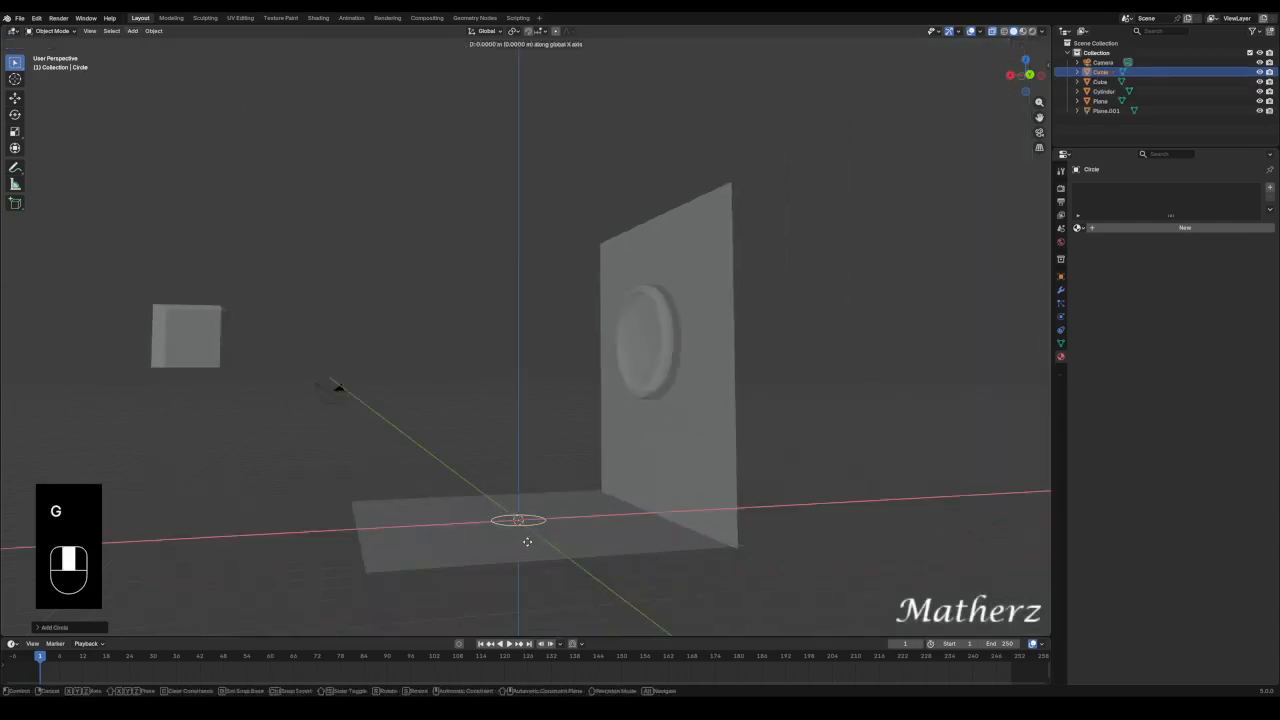
click(500, 385)
middle_drag(500, 385, 589, 409)
key(KP_1)
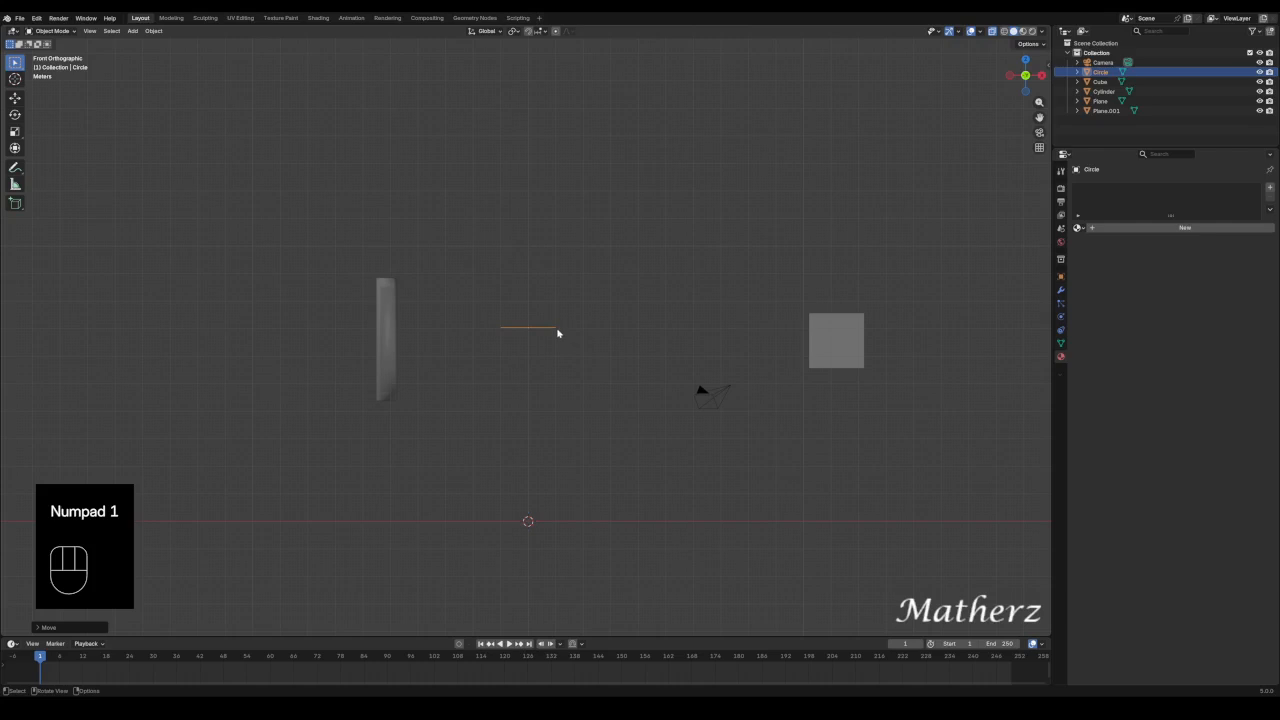
Rotate the circle 90 degrees in the front view so it stands upright, parallel to the hollowed disc.
key(r)
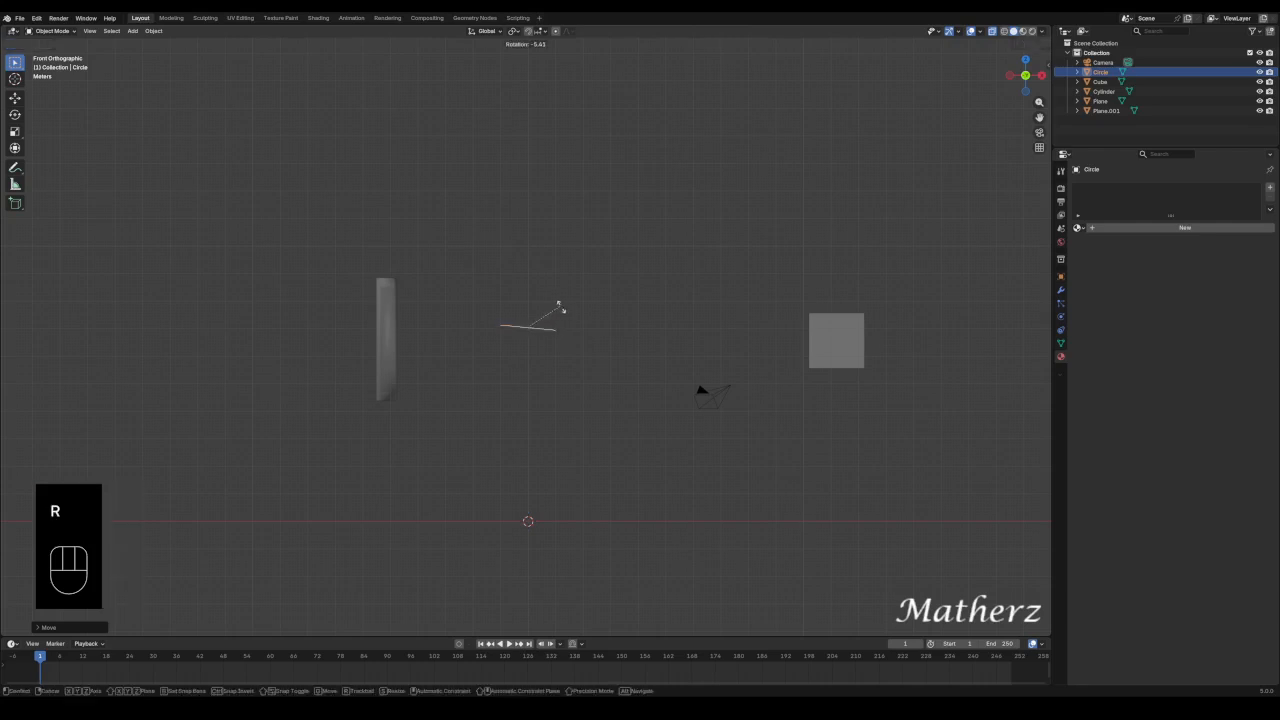
text(90)
click(557, 364)
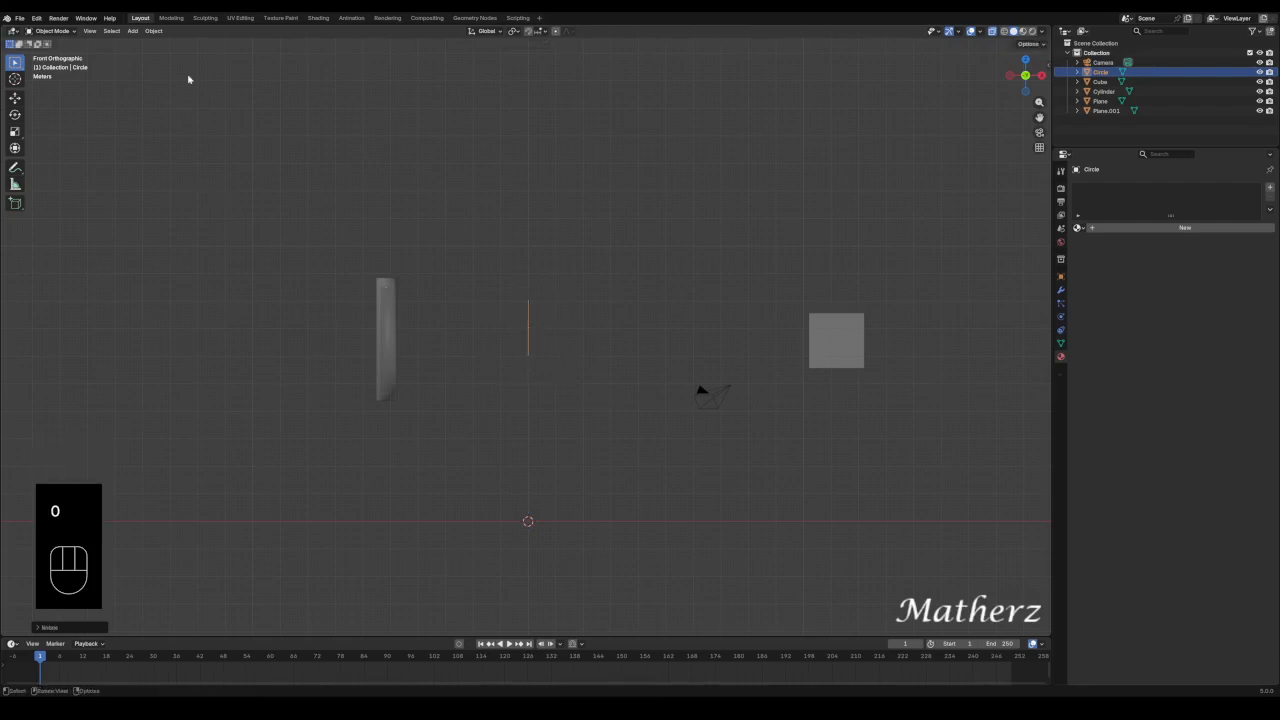
click(90, 31)
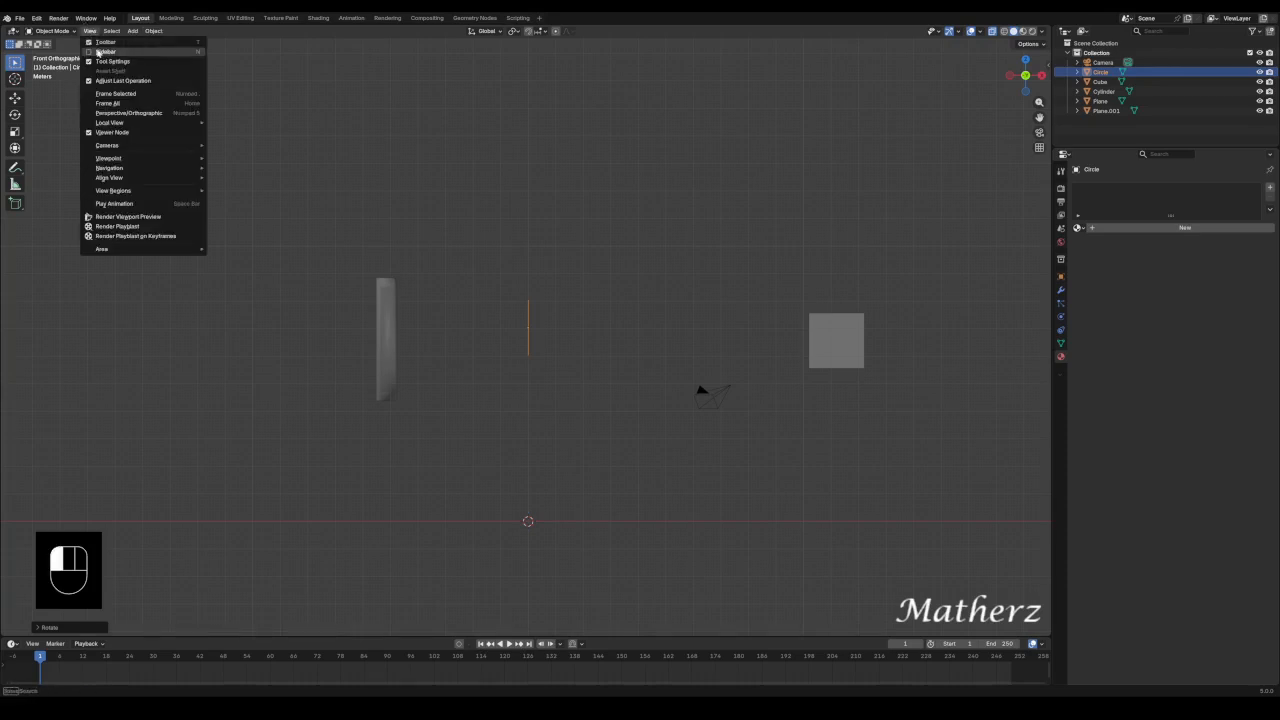
mouse_move(123, 180)
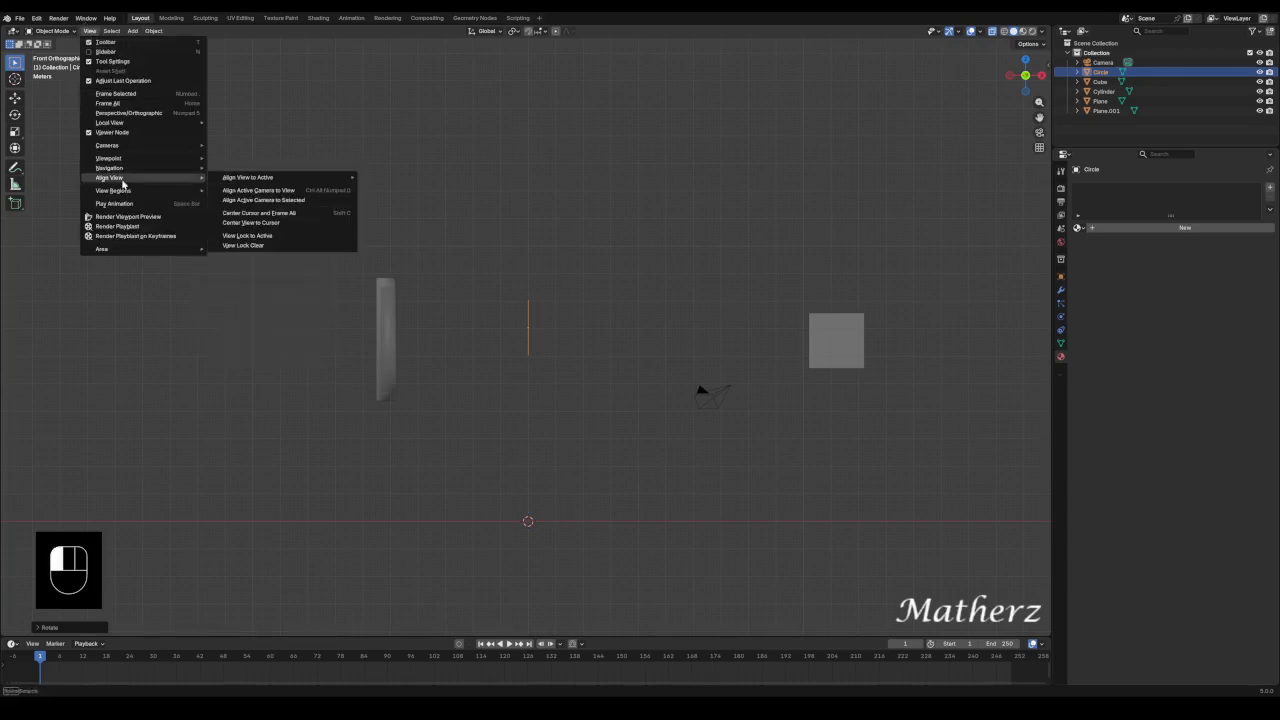
mouse_move(140, 158)
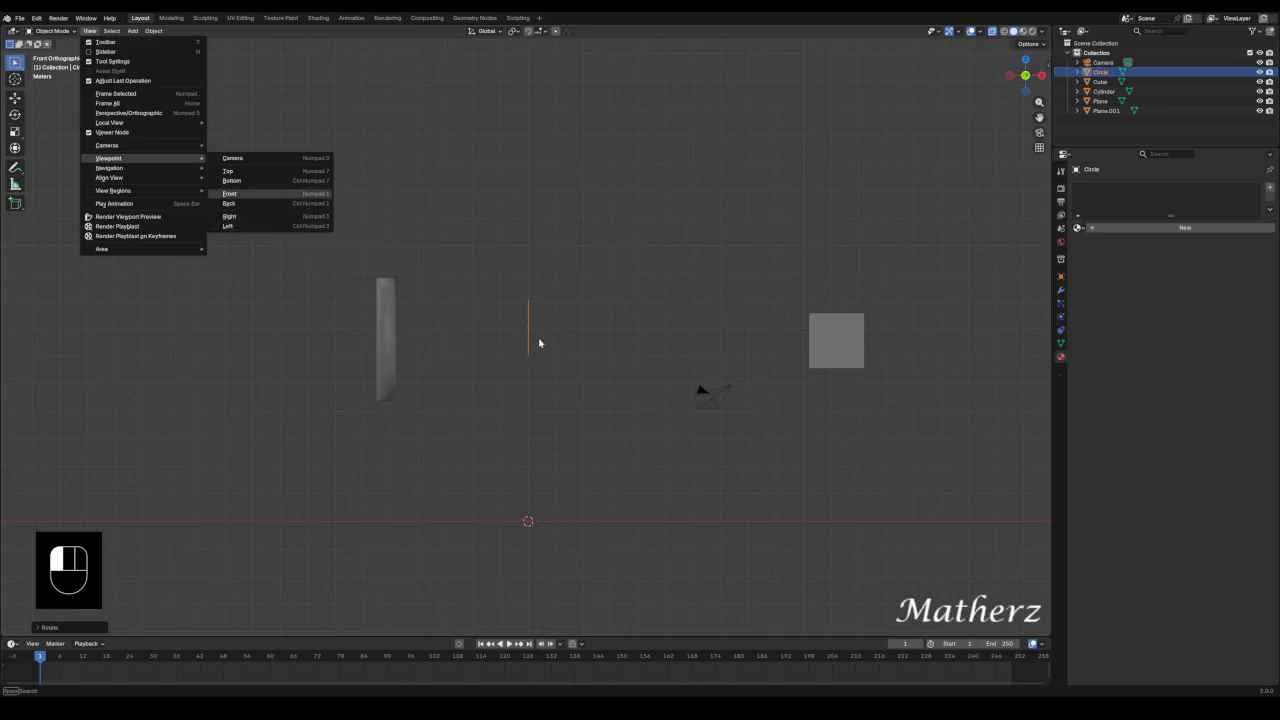
Move the upright circle about 5 m along negative X until it sits inside the hollowed disc.
key(g)
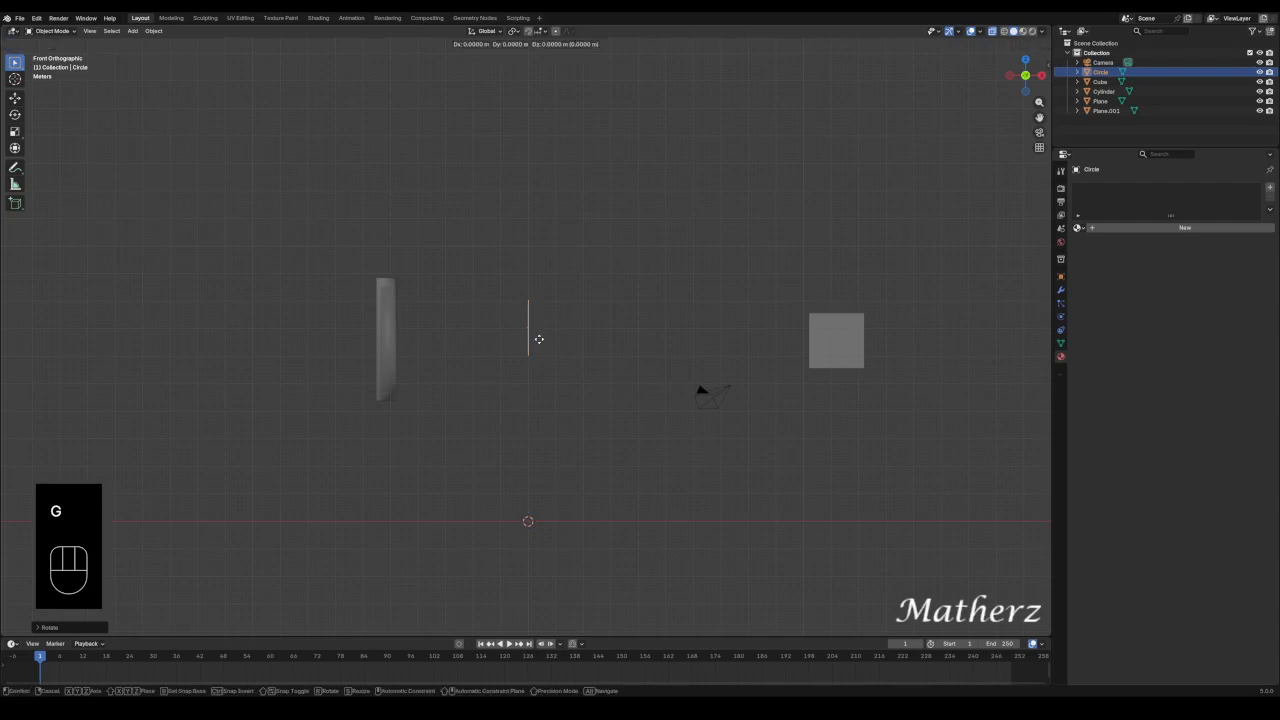
middle_drag(537, 340, 423, 346)
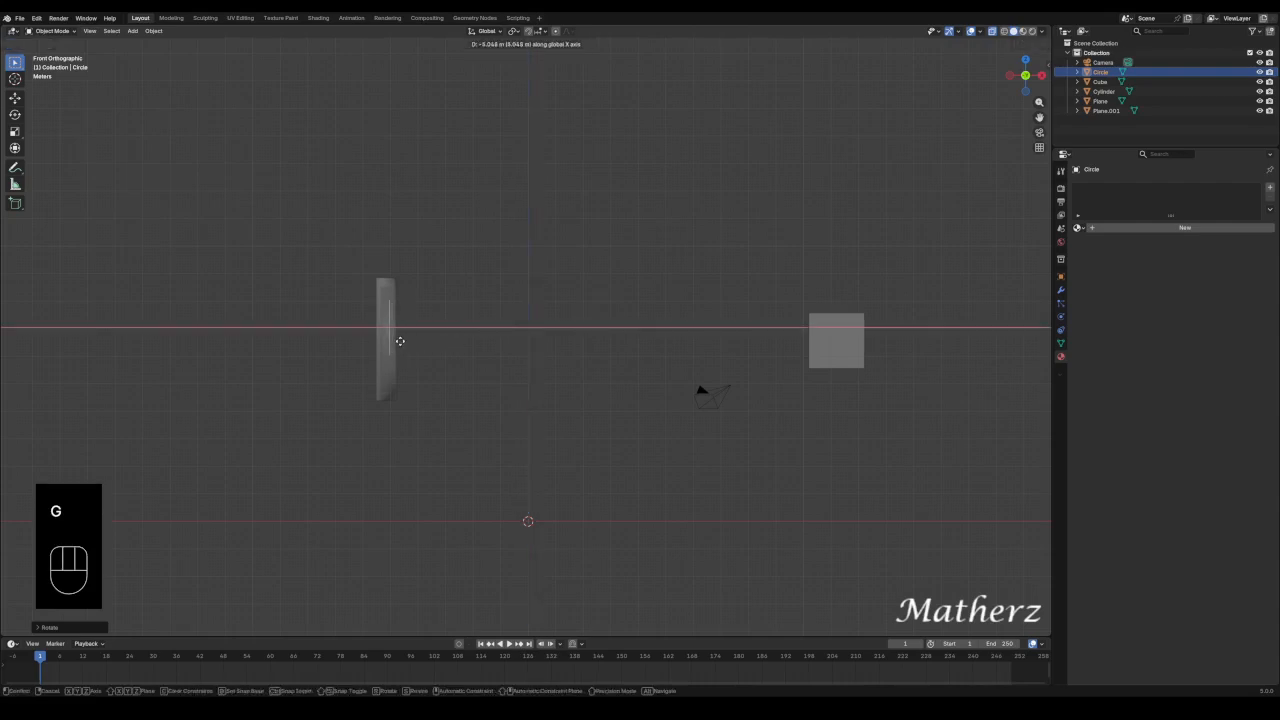
click(396, 342)
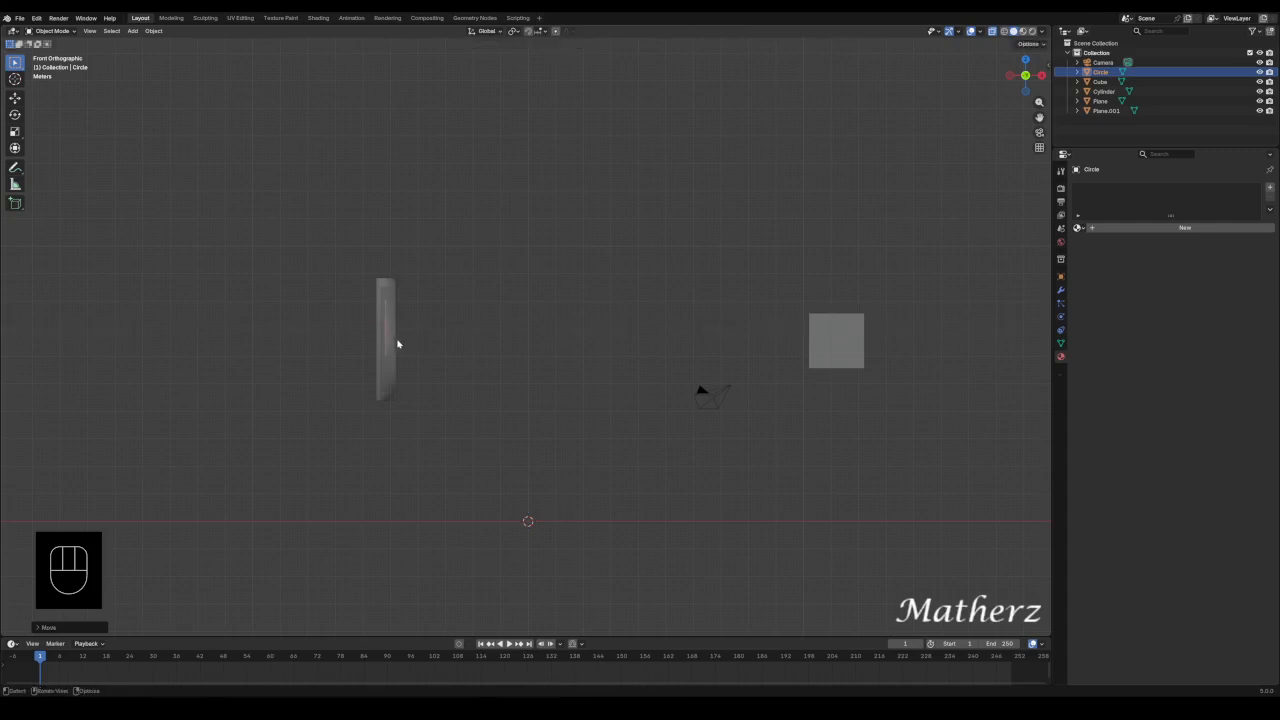
Scale the circle up about 1.68 times to bring it closer to the disc's inner diameter.
scroll(382, 377, up, 3)
shift+middle_drag(382, 377, 377, 331)
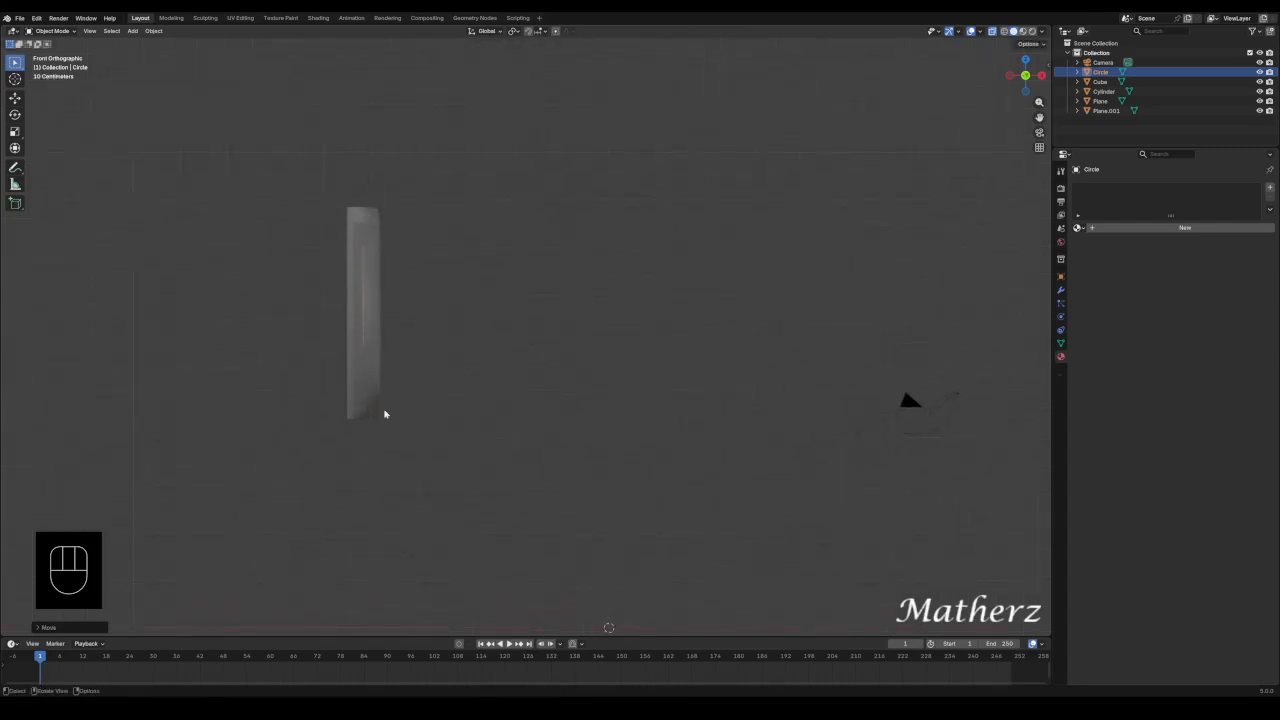
key(s)
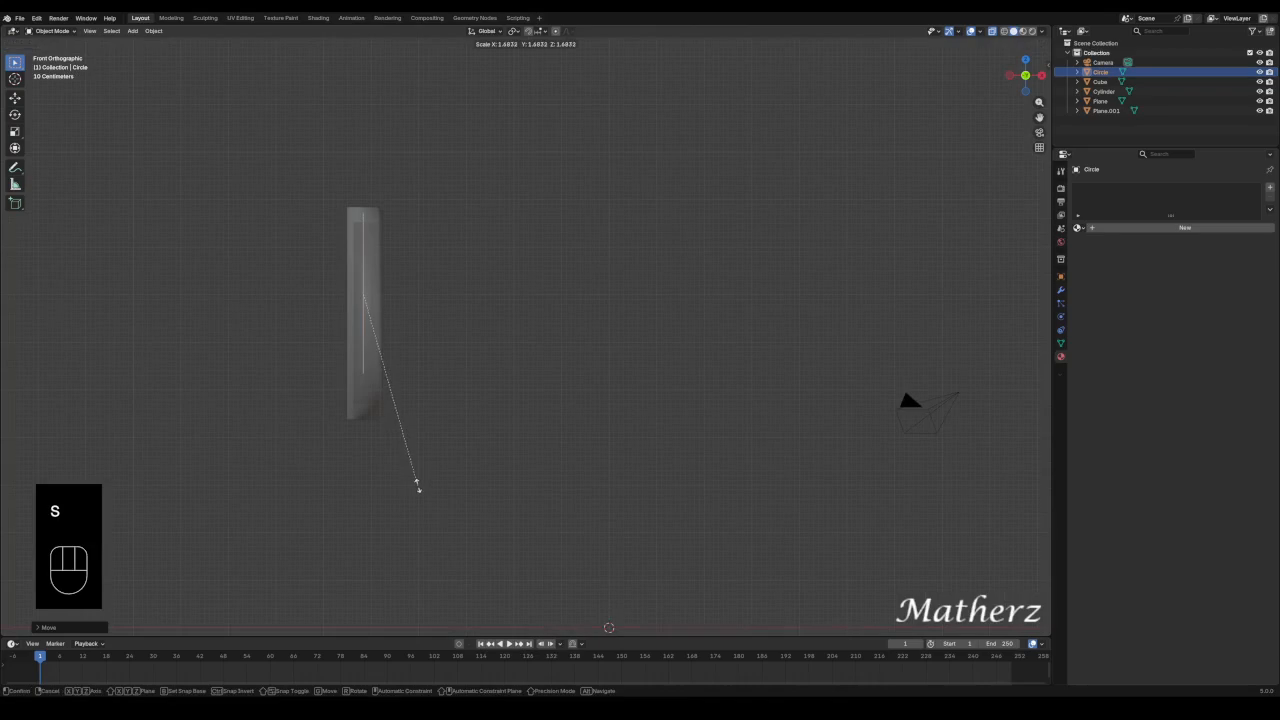
click(418, 486)
Lower the circle along Z to centre it in the disc and scale it up about 1.2 times to fill the recess.
key(g)
middle_drag(418, 384, 420, 403)
click(432, 376)
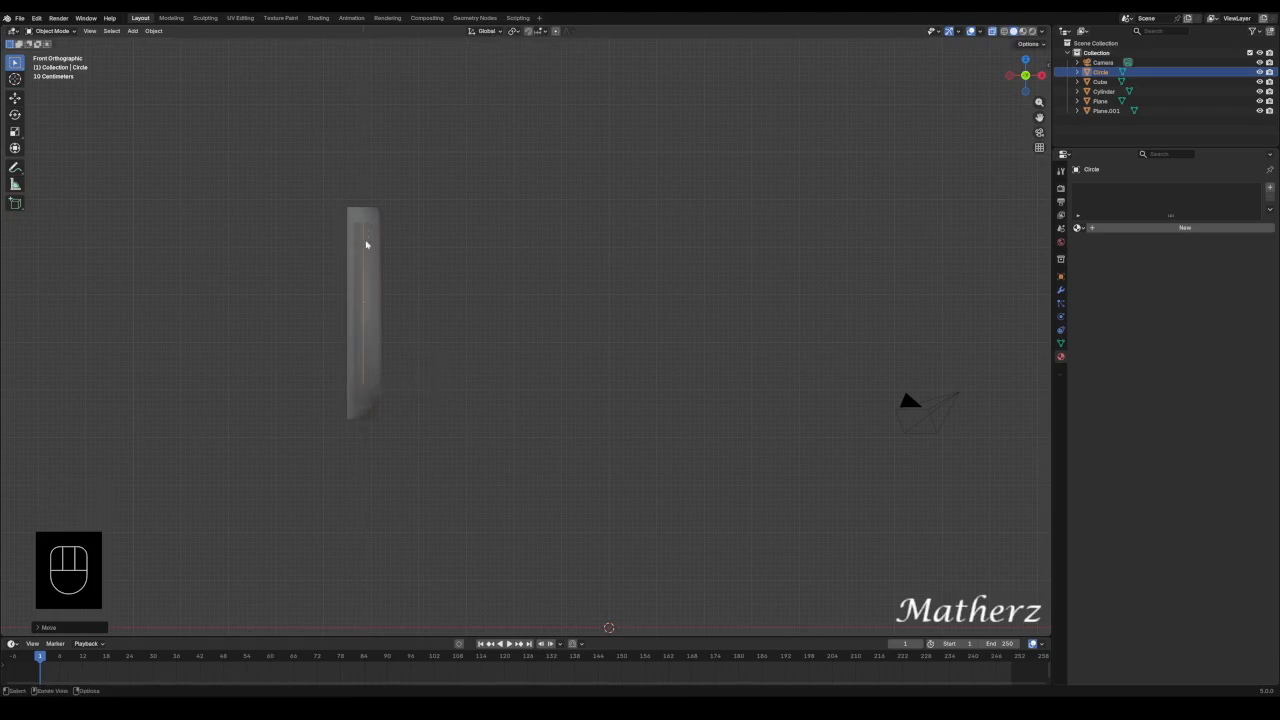
key(g)
middle_drag(374, 306, 376, 321)
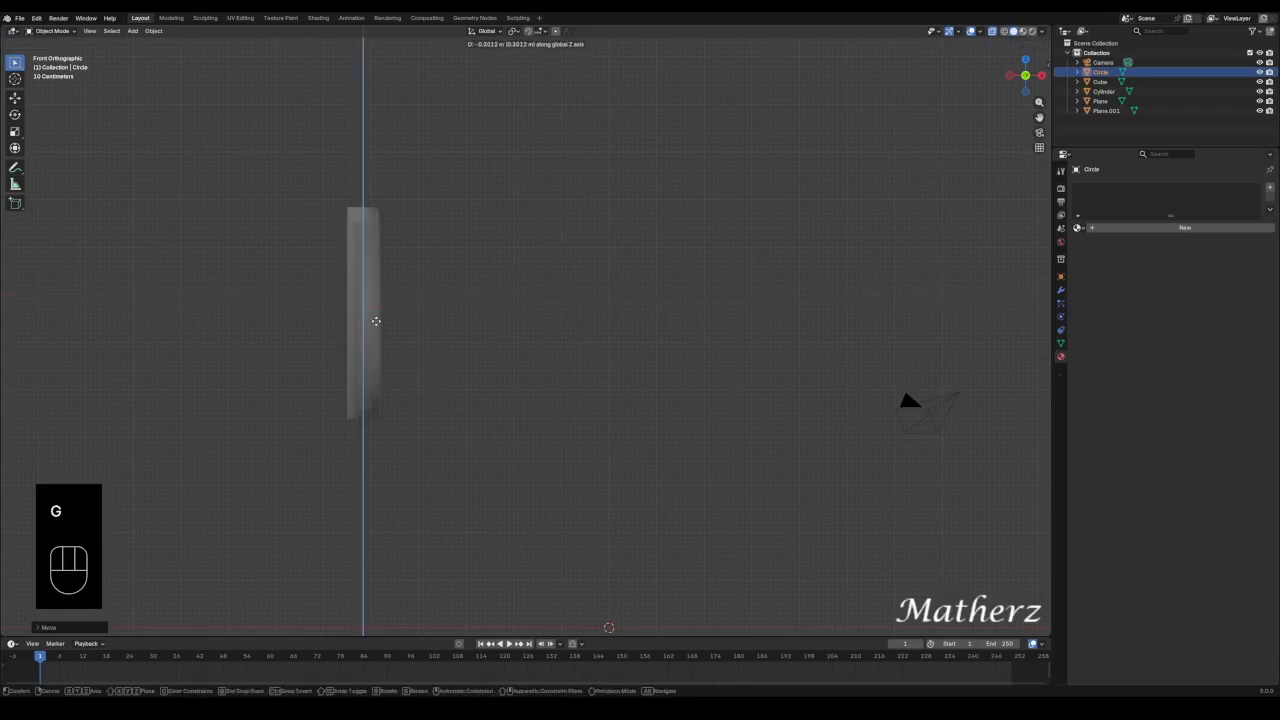
click(376, 319)
key(s)
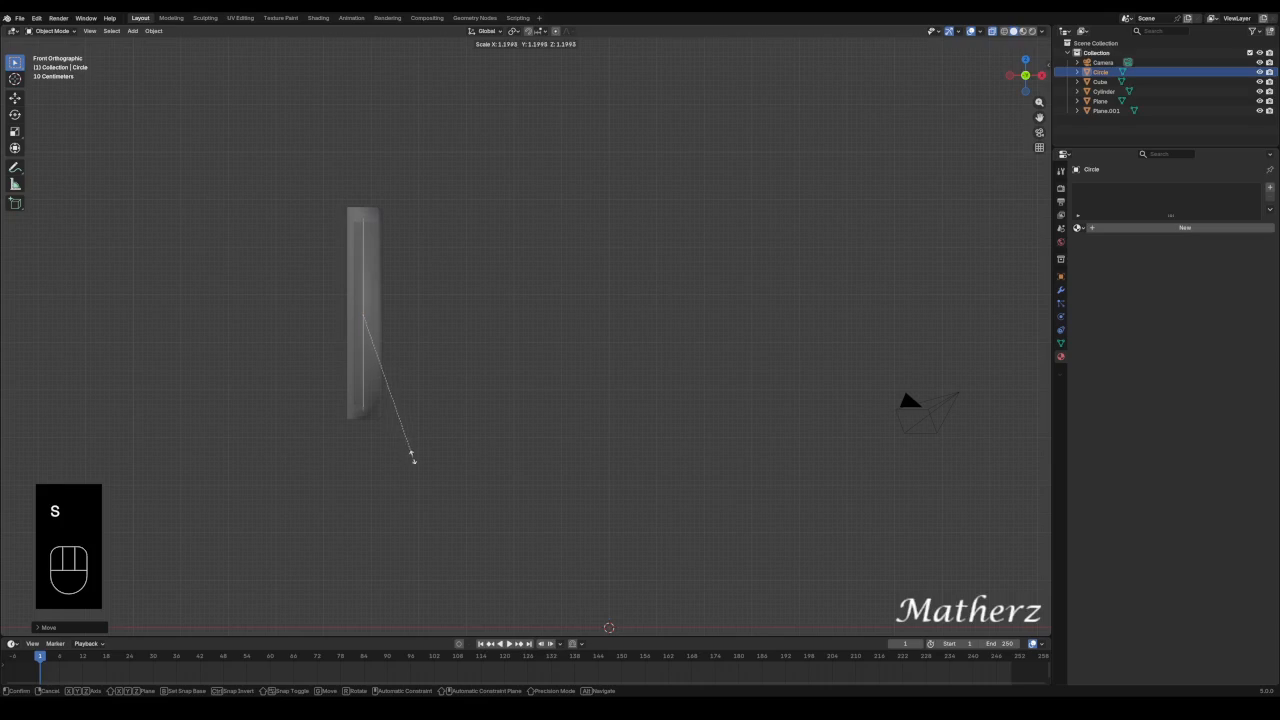
click(413, 458)
Give the circle a new material with metallic 1.000 and roughness 0.000, and switch the viewport to Material Preview.
middle_drag(365, 233, 563, 267)
middle_drag(571, 328, 539, 353)
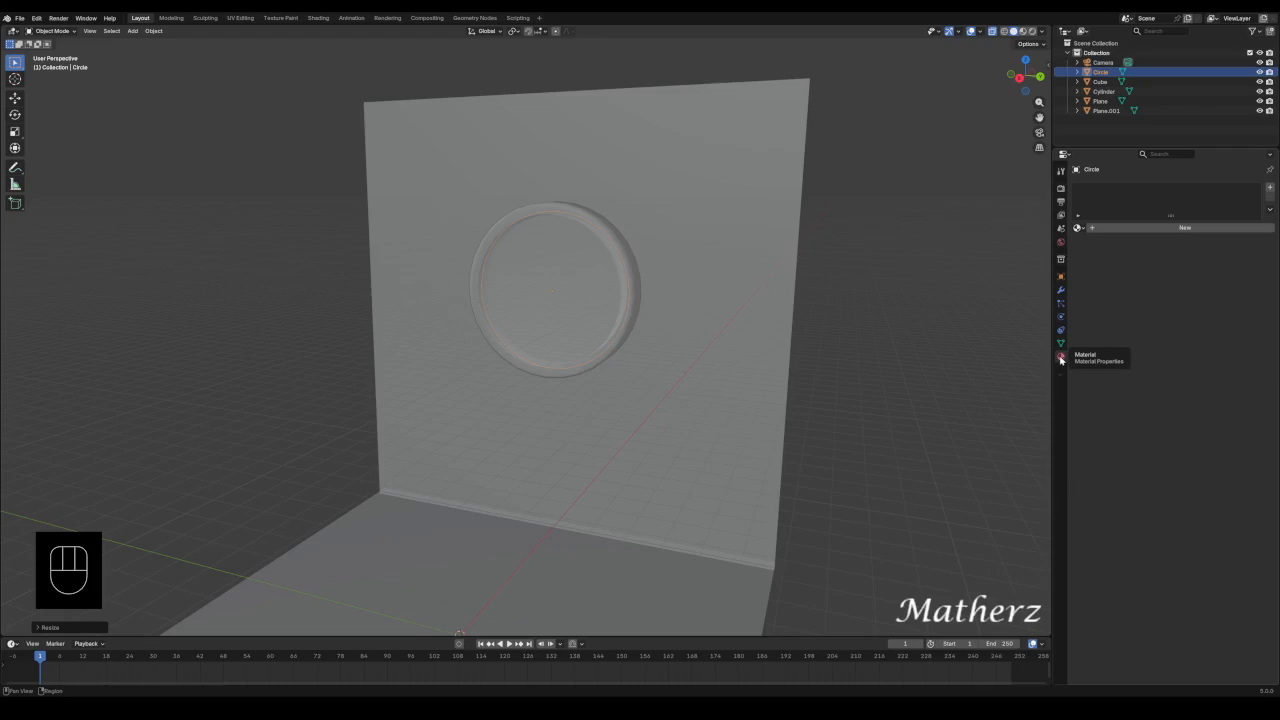
click(1208, 229)
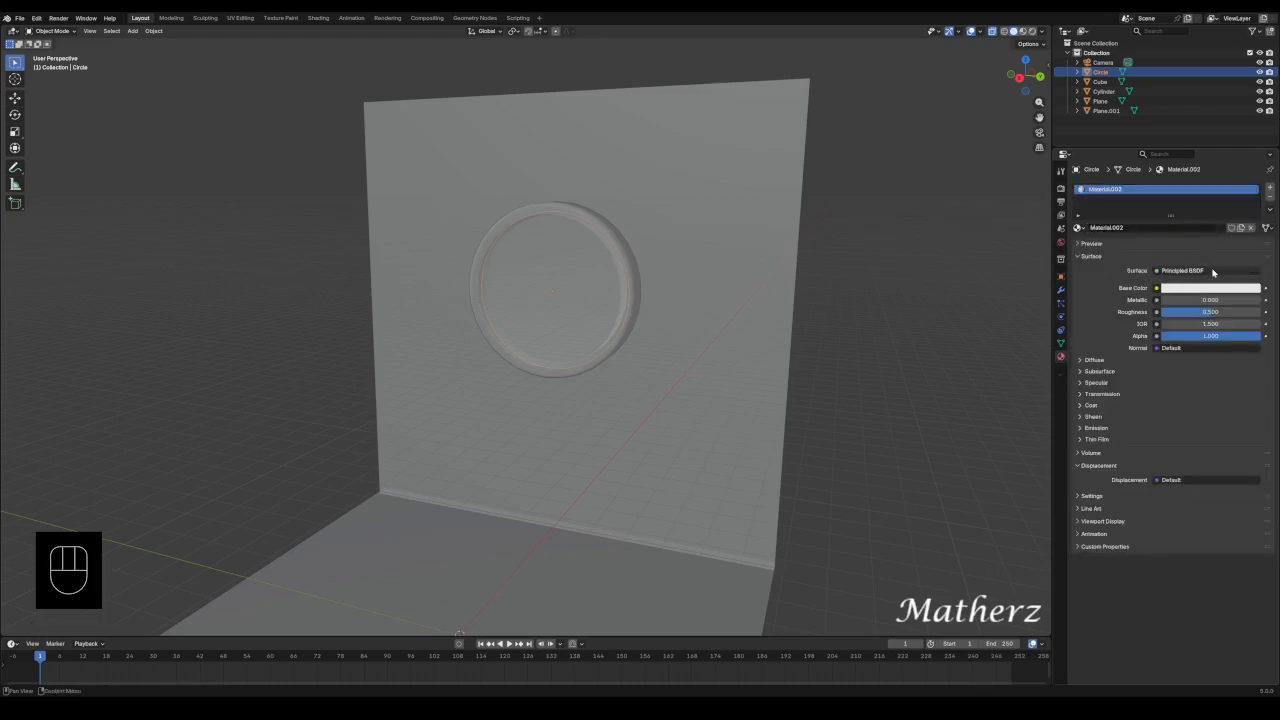
click(1212, 271)
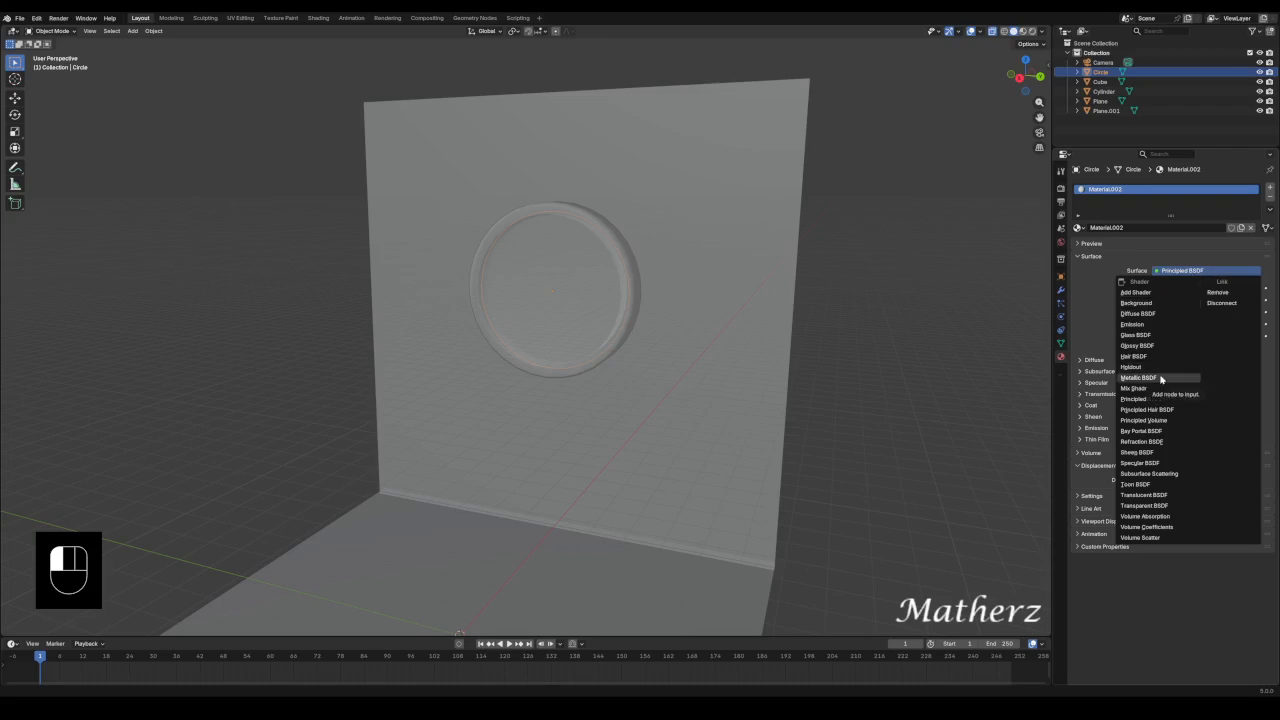
click(1091, 312)
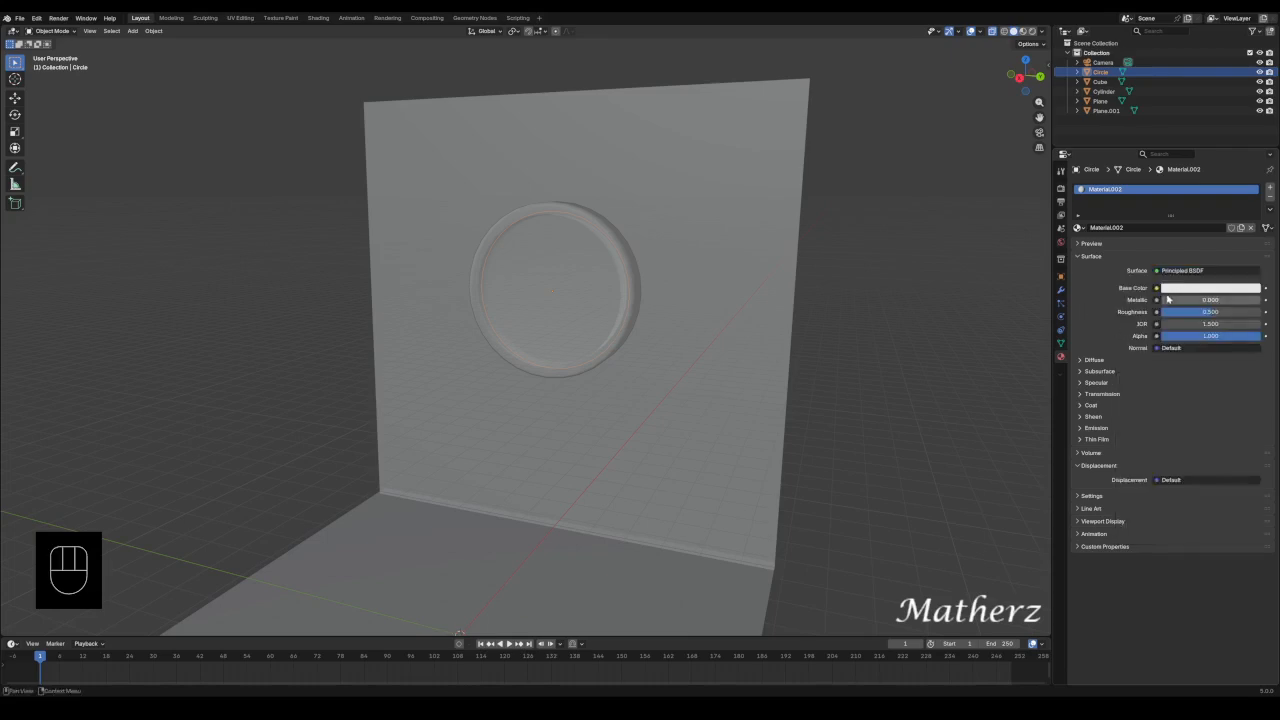
mouse_move(1160, 302)
mouse_down()
mouse_move(1262, 302)
mouse_move(1155, 312)
mouse_up()
click(1022, 31)
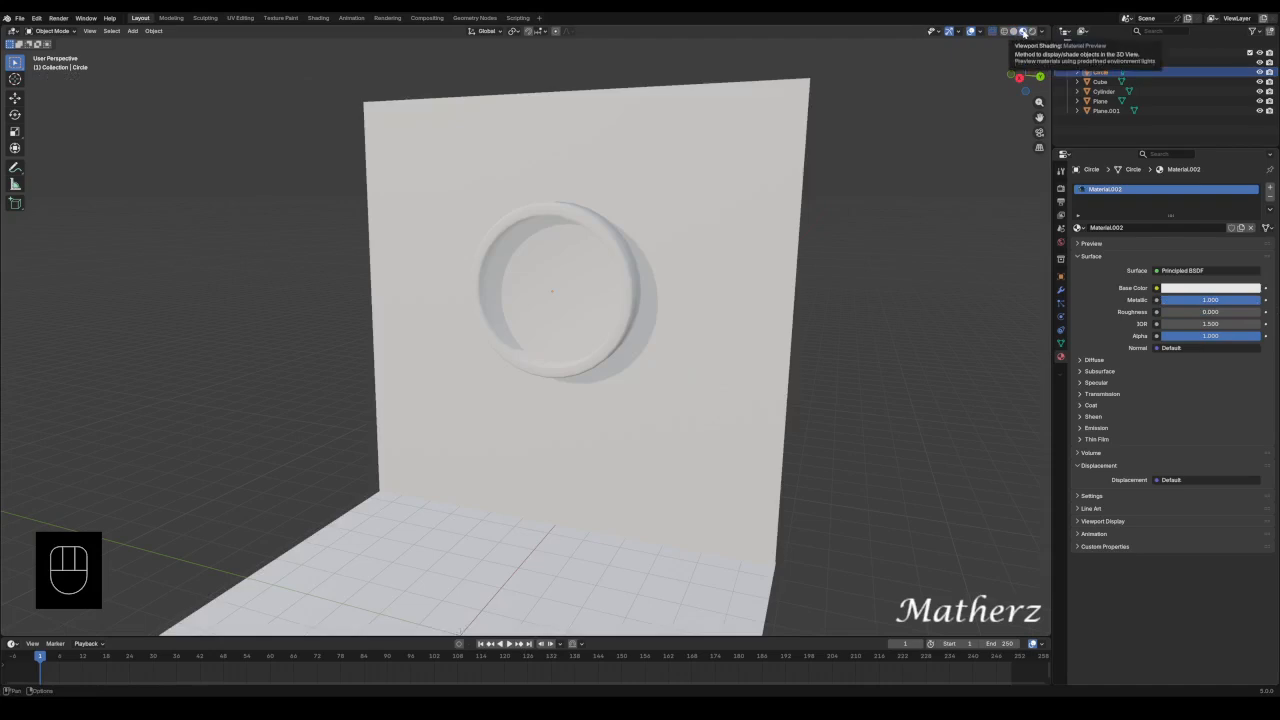
middle_drag(735, 272, 690, 268)
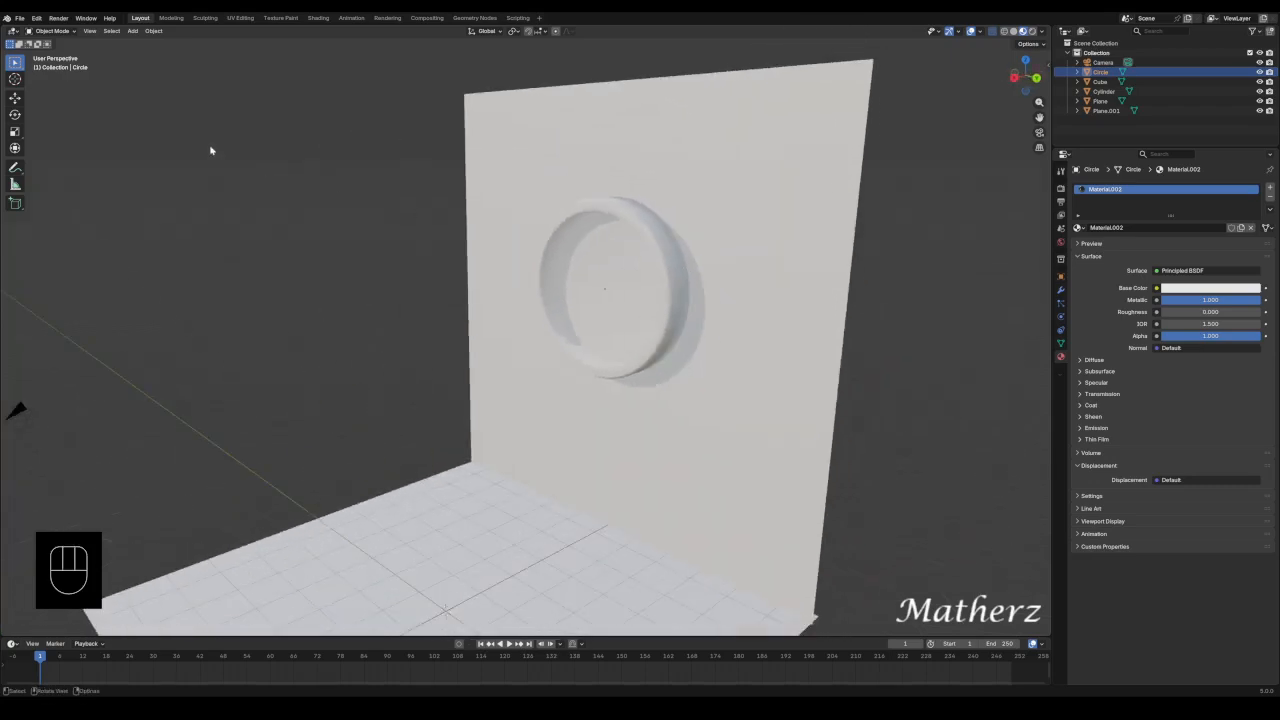
Fill the circle with a face in Edit Mode, and return to Object Mode.
click(52, 31)
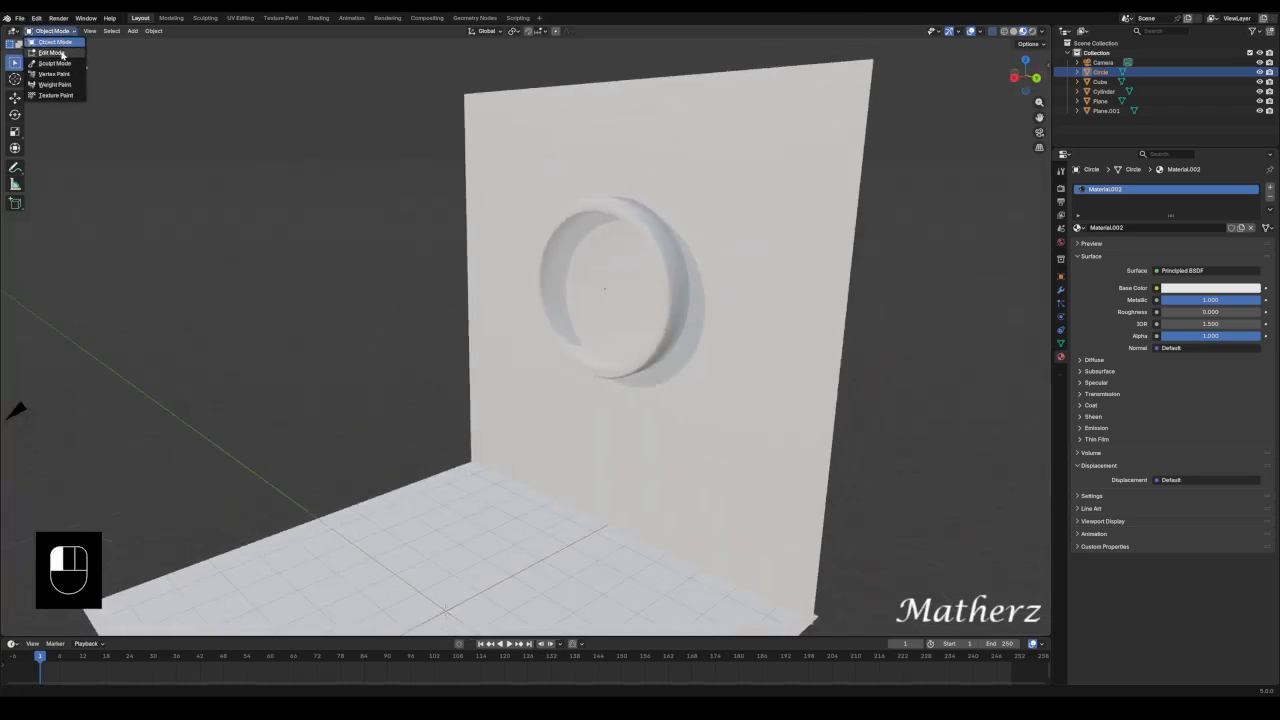
click(51, 52)
key(f)
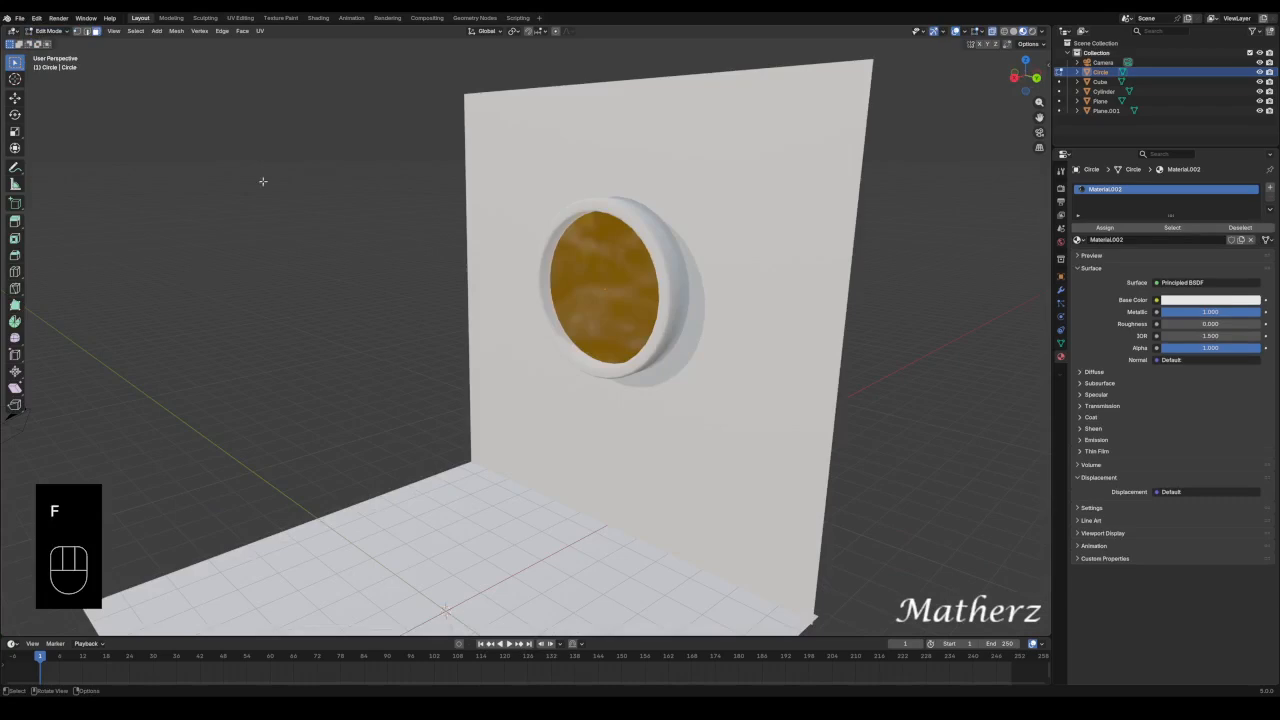
click(48, 31)
click(55, 42)
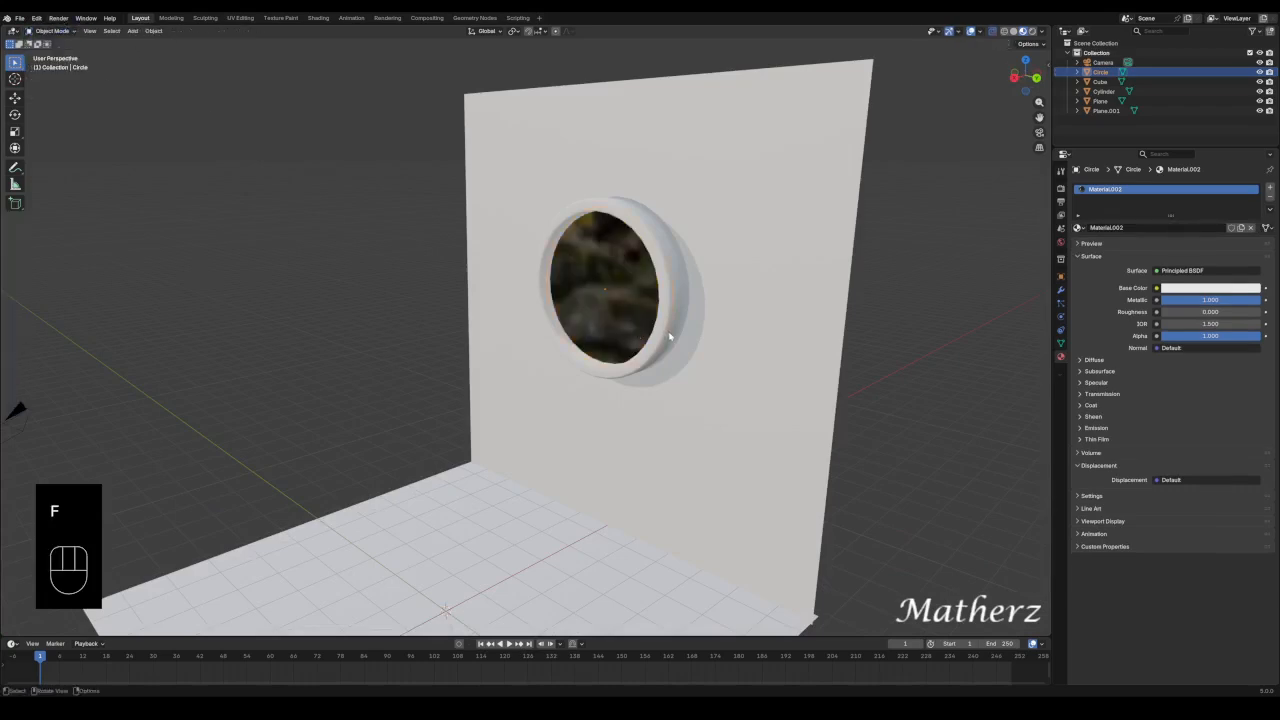
Switch to Rendered shading, examine the green cube's reflection in the mirror circle from the front, and deselect the circle.
mouse_move(670, 337)
middle_down()
mouse_move(797, 320)
mouse_move(823, 331)
mouse_move(751, 306)
mouse_move(658, 313)
mouse_move(662, 330)
mouse_move(705, 328)
mouse_move(660, 330)
middle_up()
shift+middle_drag(415, 470, 534, 374)
scroll(534, 374, down, 3)
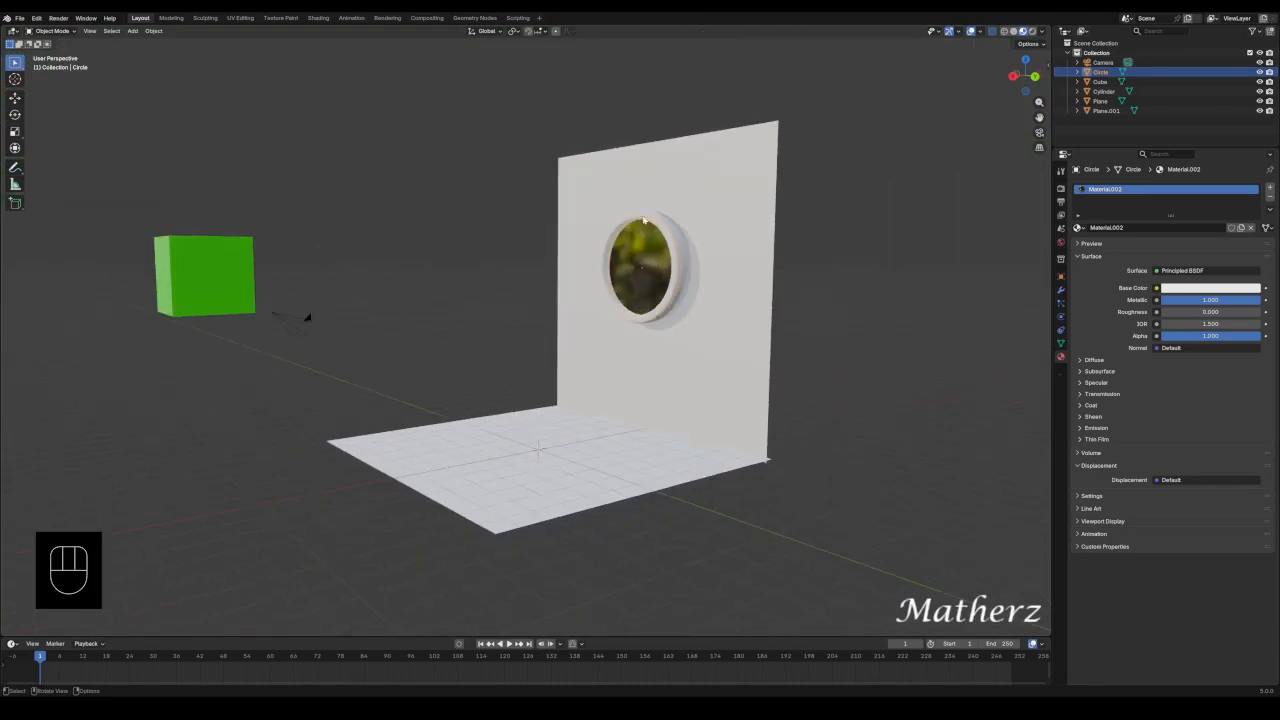
click(1031, 32)
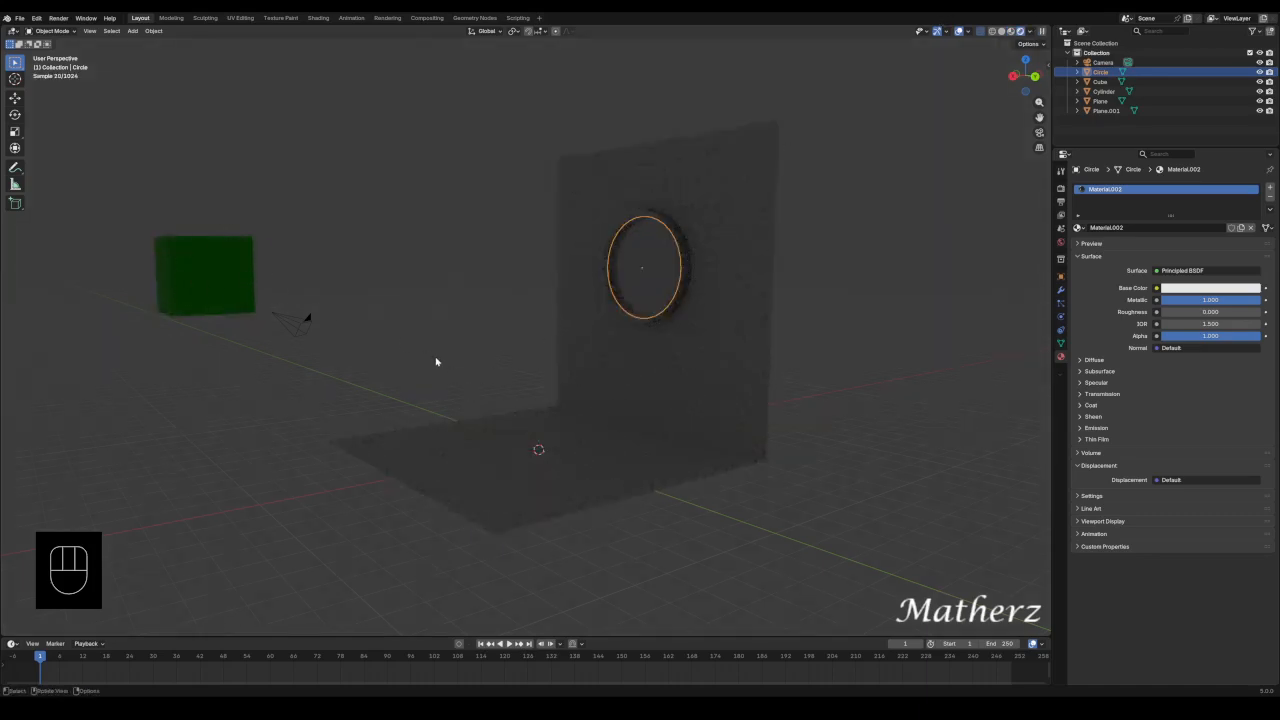
middle_drag(437, 360, 493, 362)
click(754, 249)
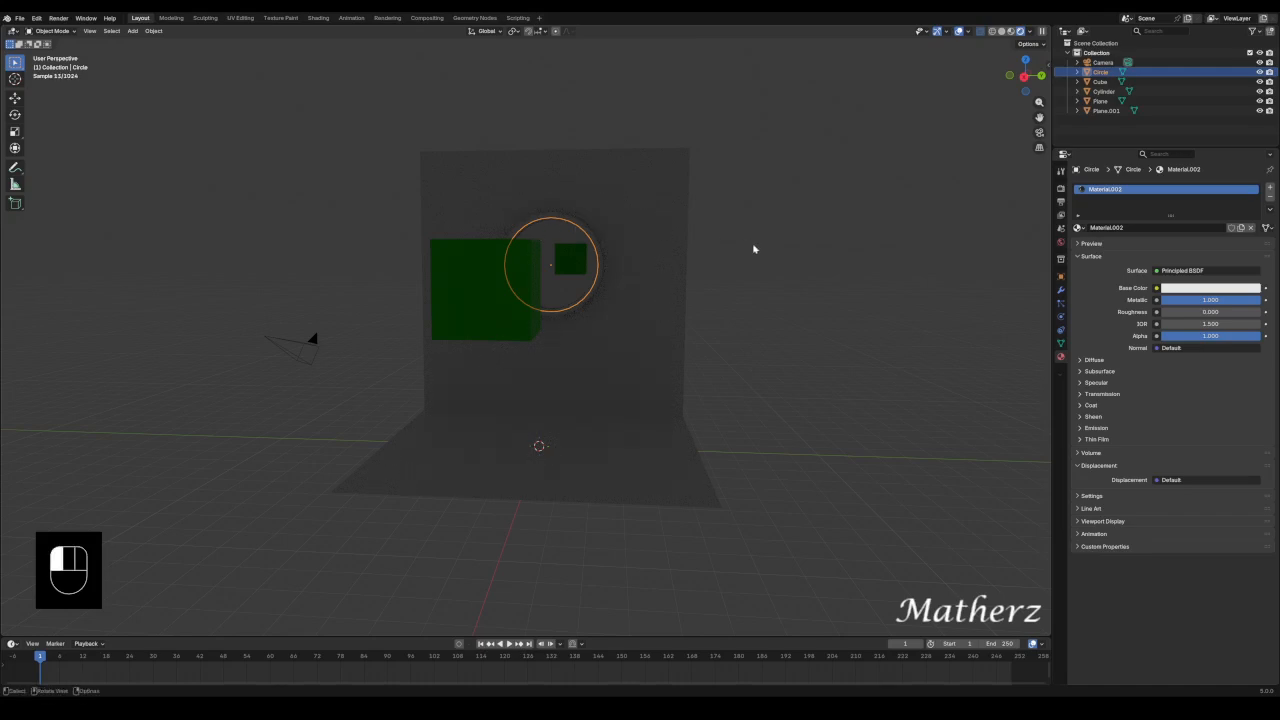
click(403, 530)
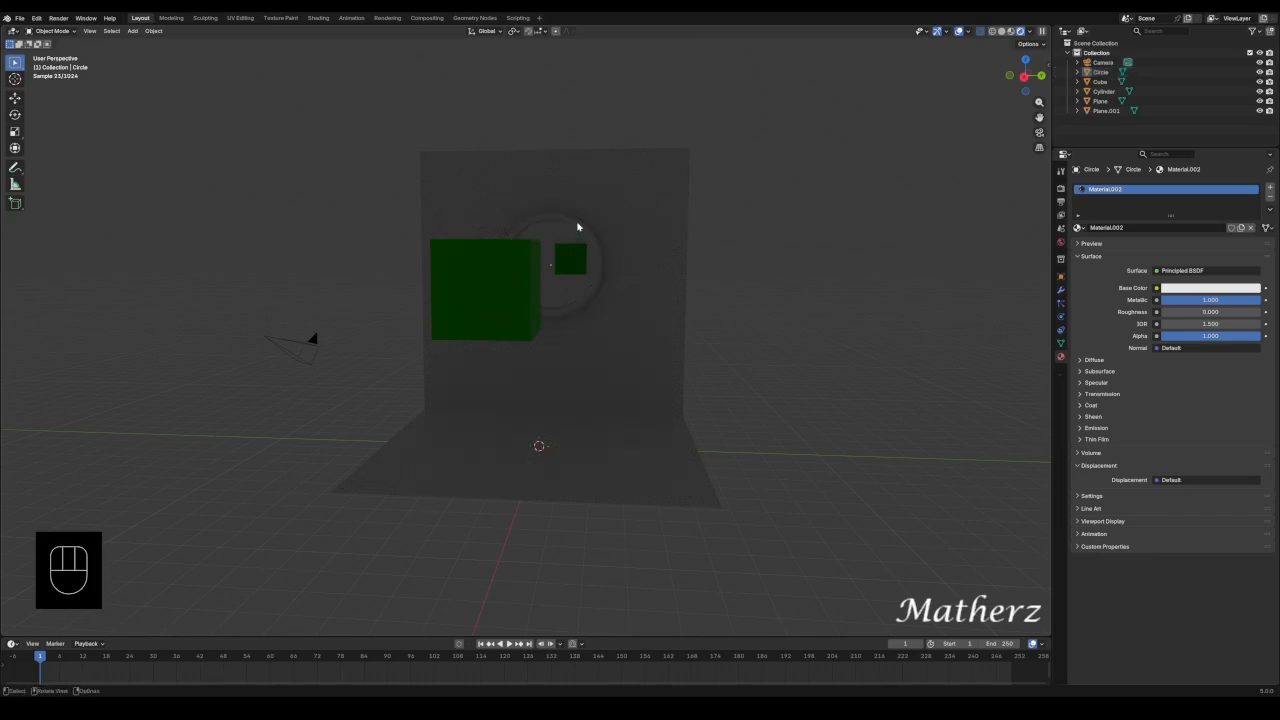
Select the hollowed disc framing the mirror and return the viewport to Material Preview.
click(577, 227)
scroll(651, 234, up, 5)
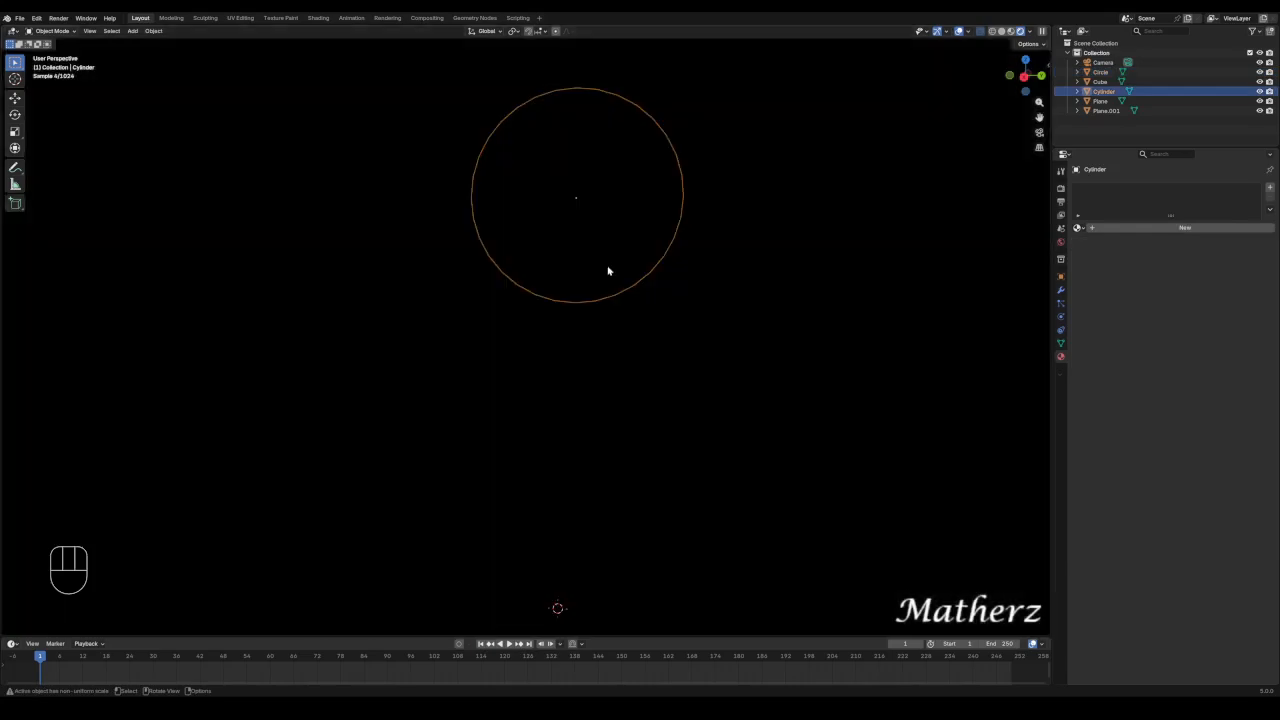
scroll(879, 207, down, 3)
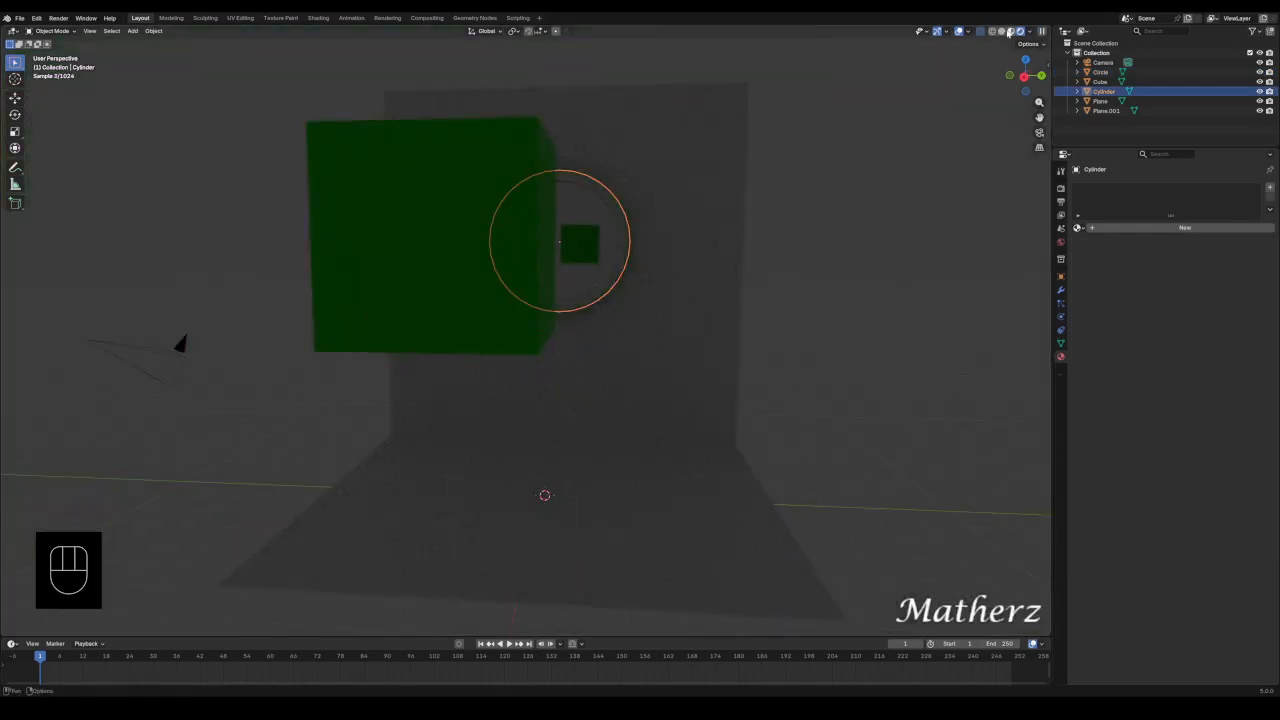
click(1010, 31)
mouse_move(829, 120)
middle_down()
mouse_move(775, 152)
mouse_move(685, 161)
mouse_move(508, 361)
mouse_move(660, 240)
middle_up()
scroll(634, 305, up, 3)
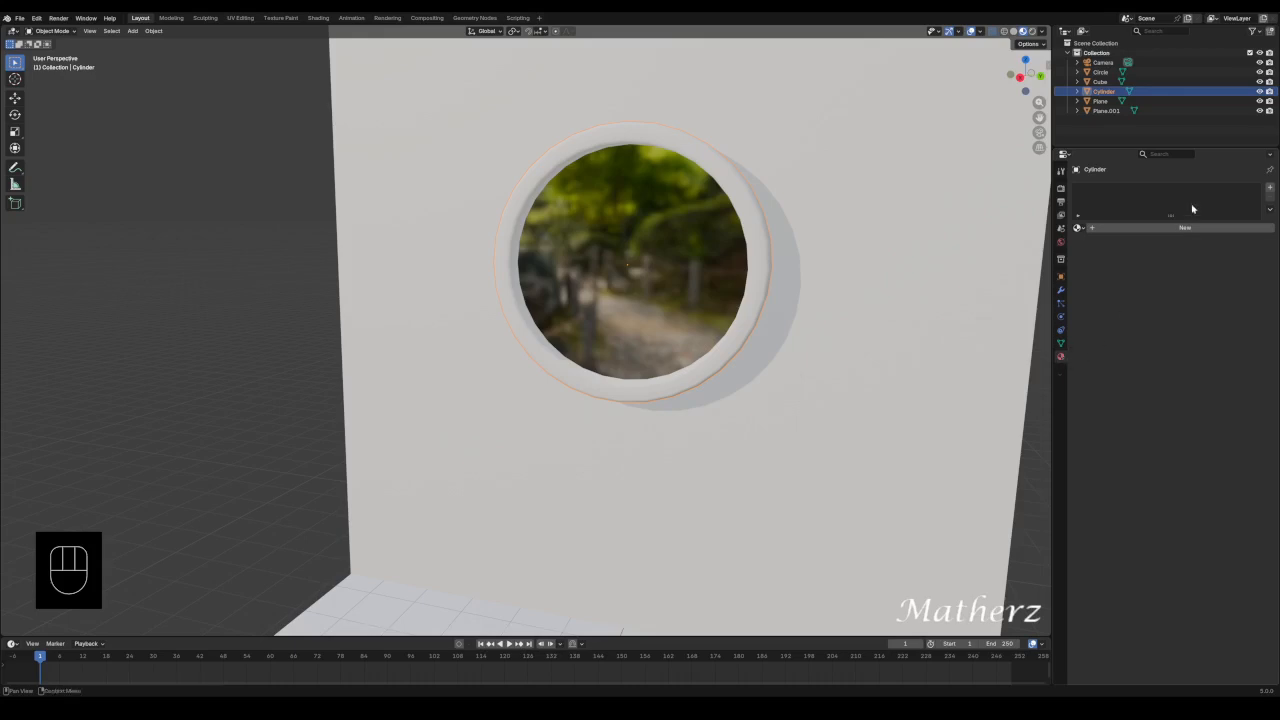
Give the disc a new material with a blue base color, metallic 0.428 and roughness 0.309.
click(1174, 231)
click(1172, 290)
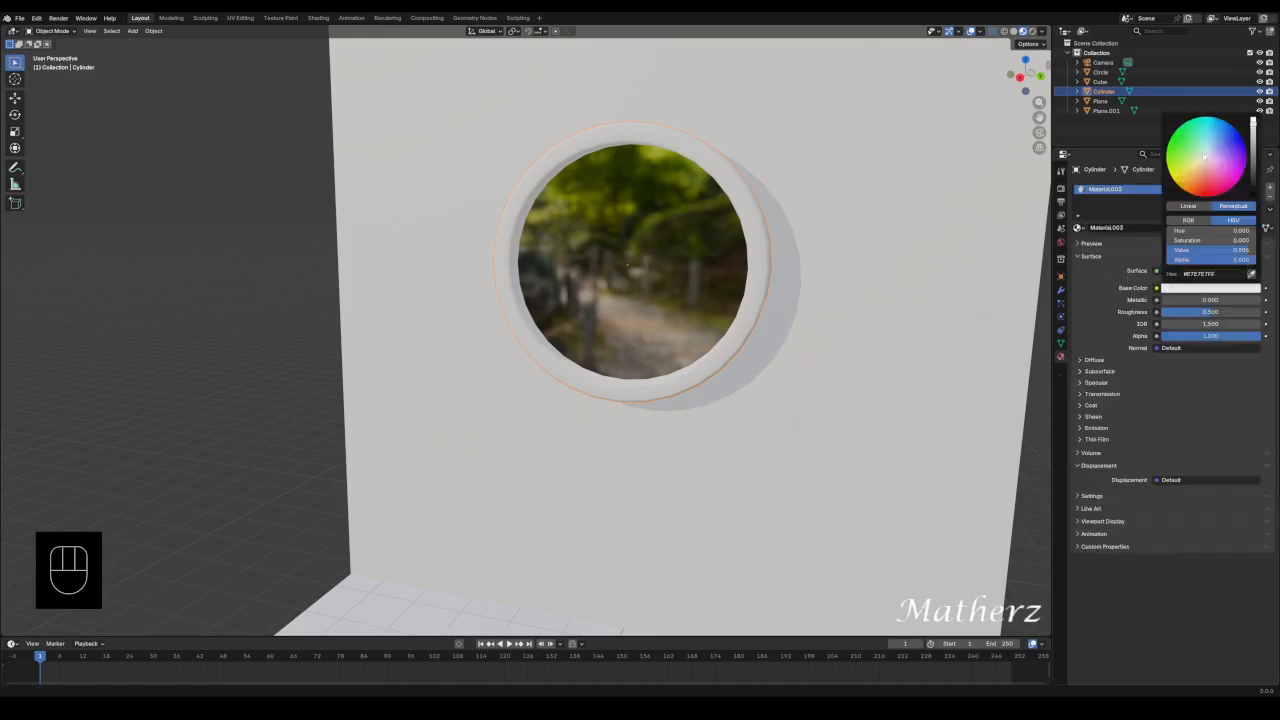
drag(1206, 158, 1226, 140)
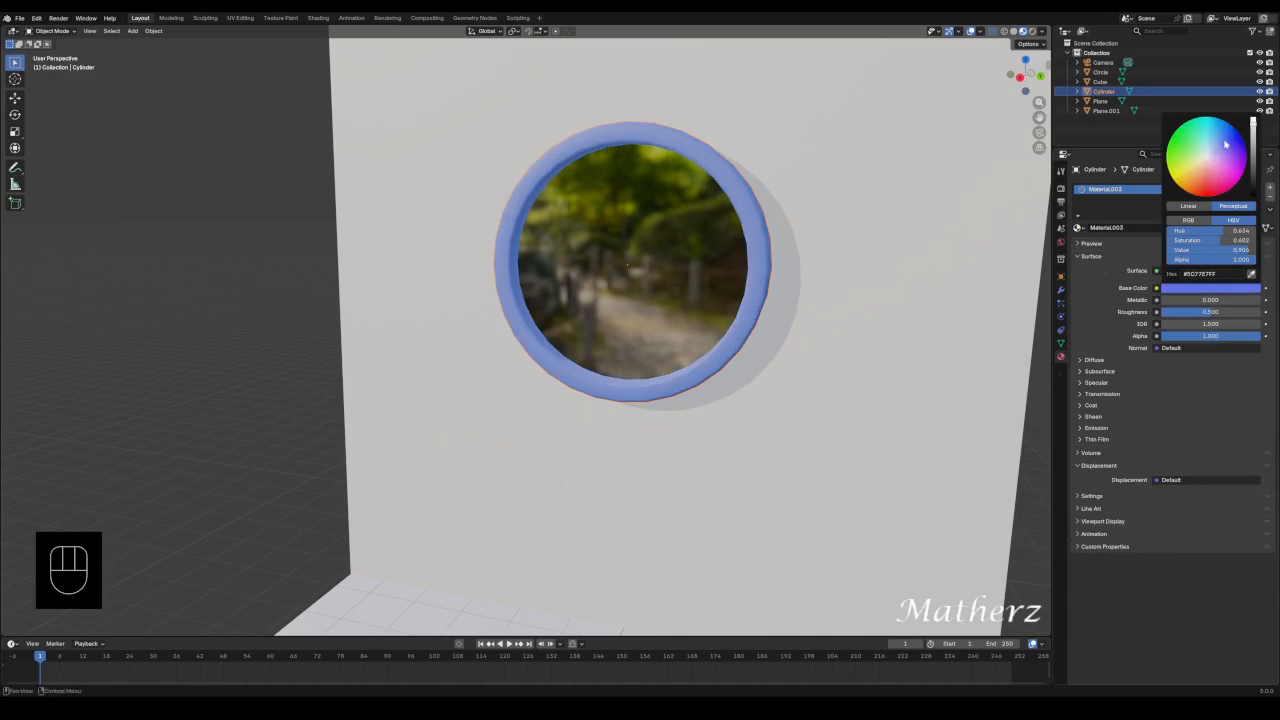
mouse_move(1174, 302)
mouse_down()
mouse_move(1203, 300)
mouse_move(1190, 312)
mouse_up()
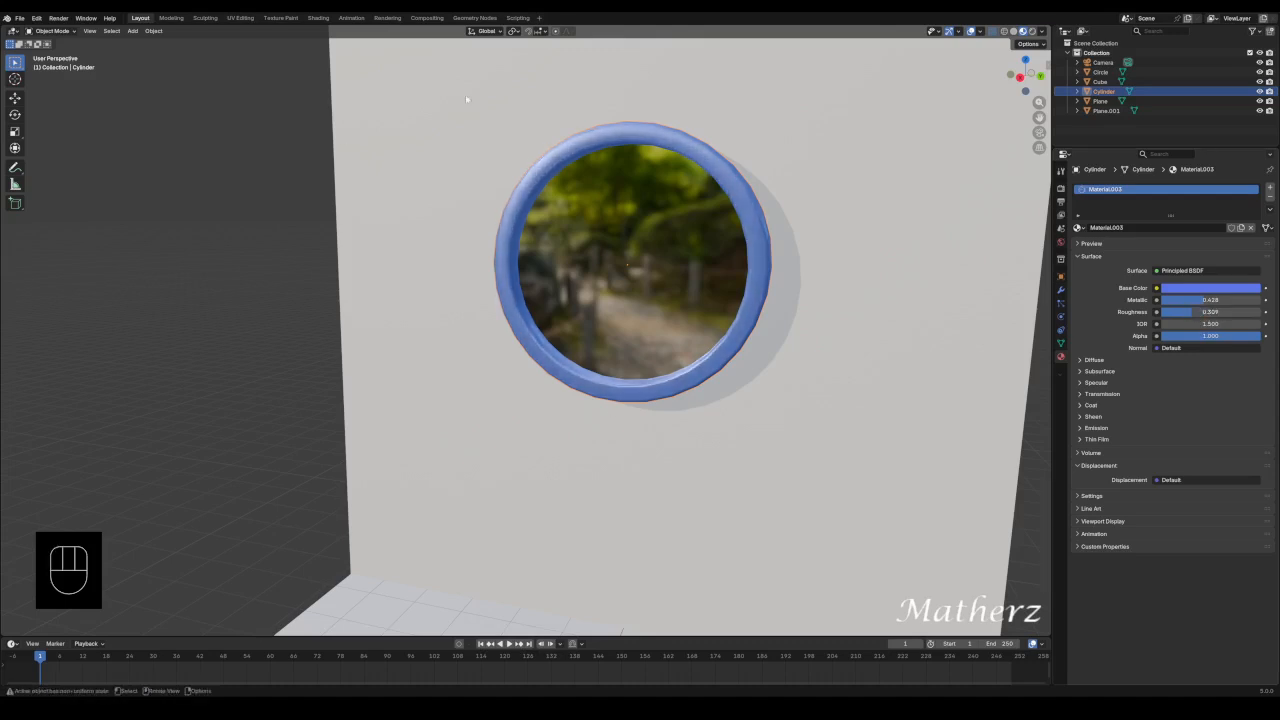
Enter Edit Mode on the blue ring and add two evenly spaced loop cuts around its outer rim without sliding them.
click(52, 31)
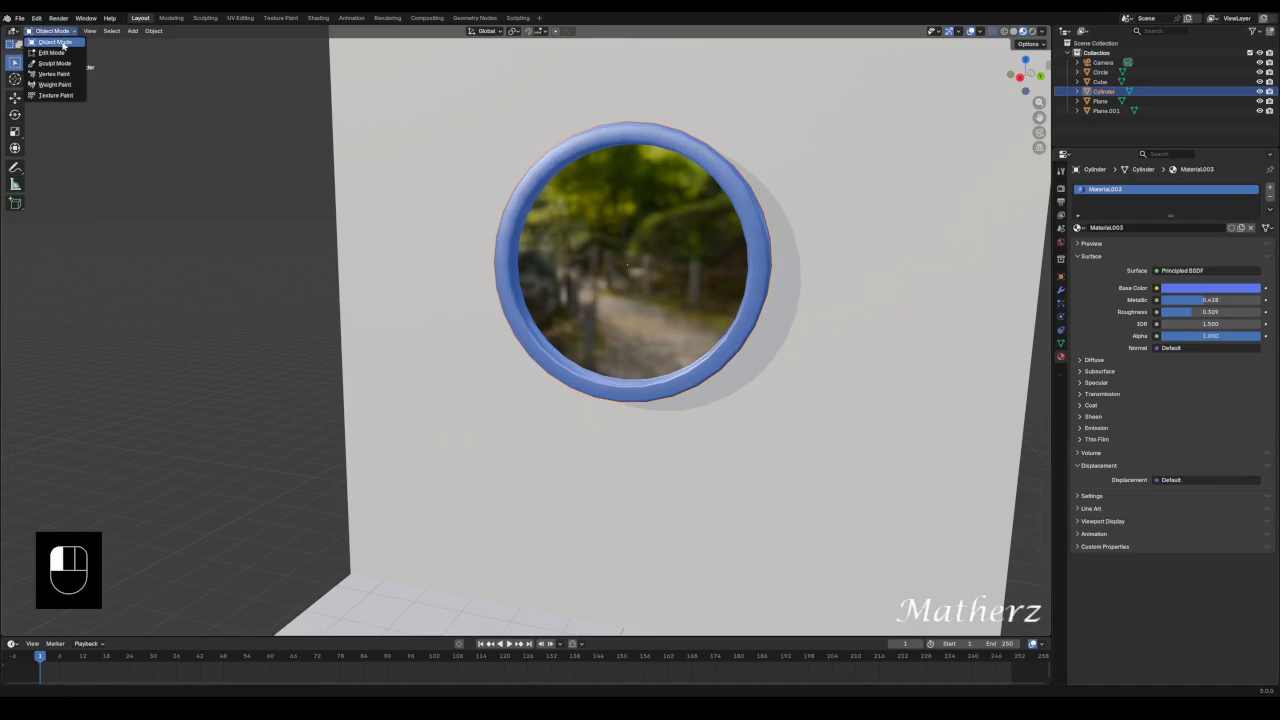
click(50, 53)
middle_drag(955, 191, 497, 276)
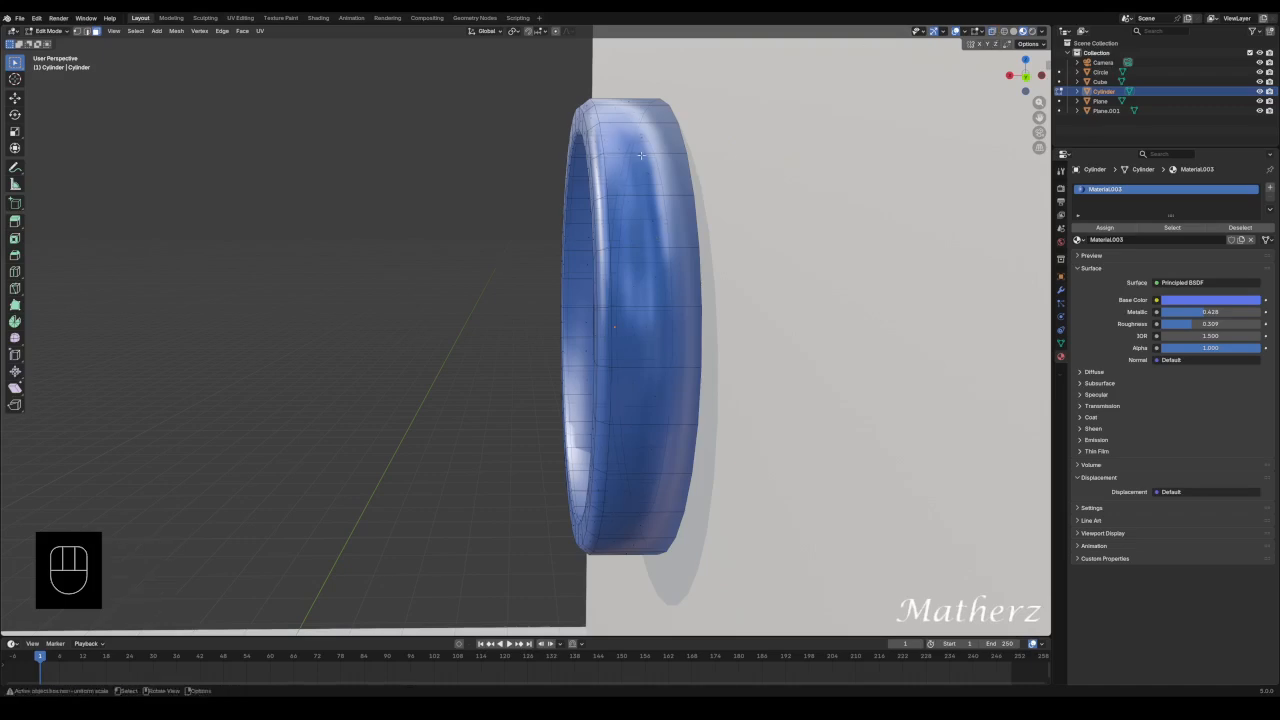
key(ctrl)
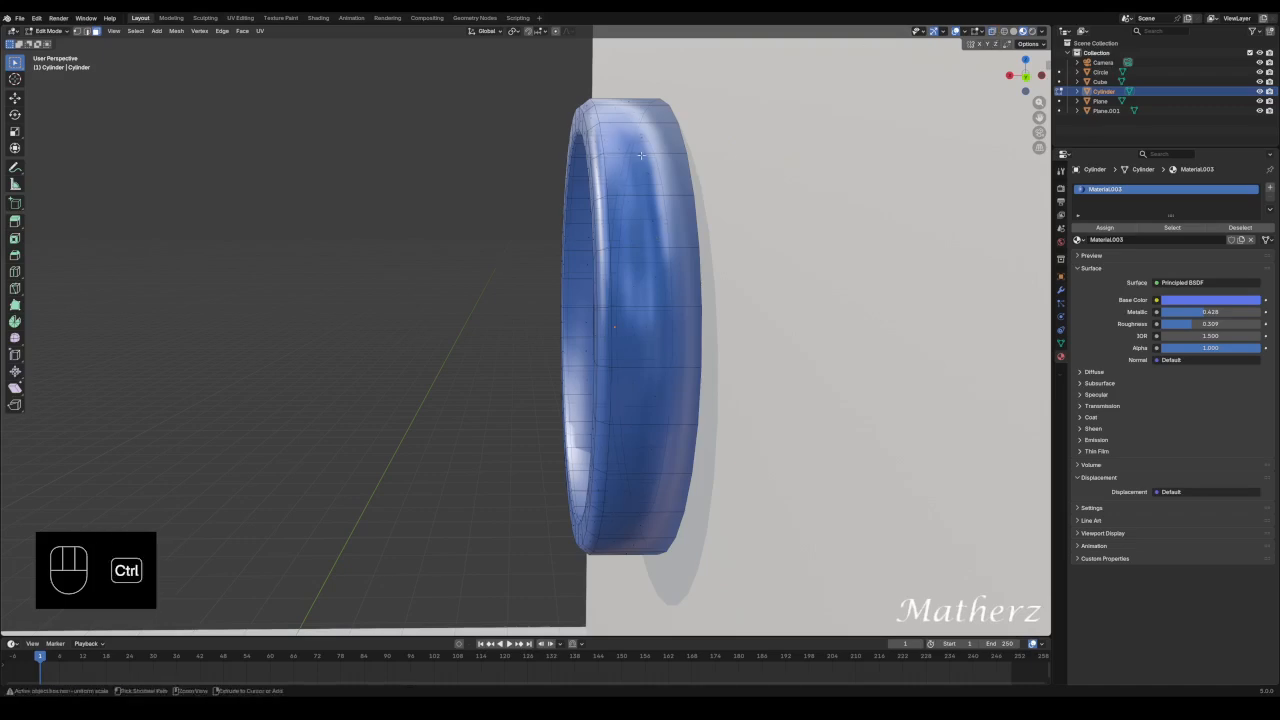
key(ctrl+r)
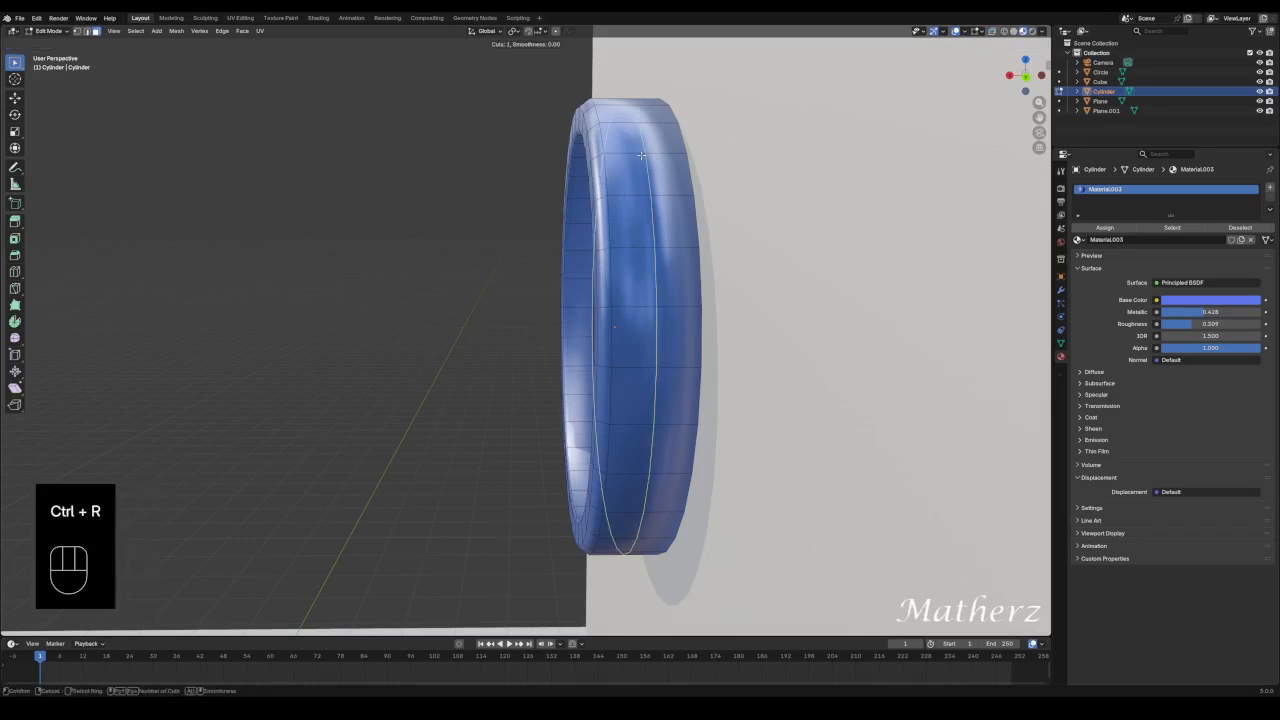
scroll(641, 155, up, 1)
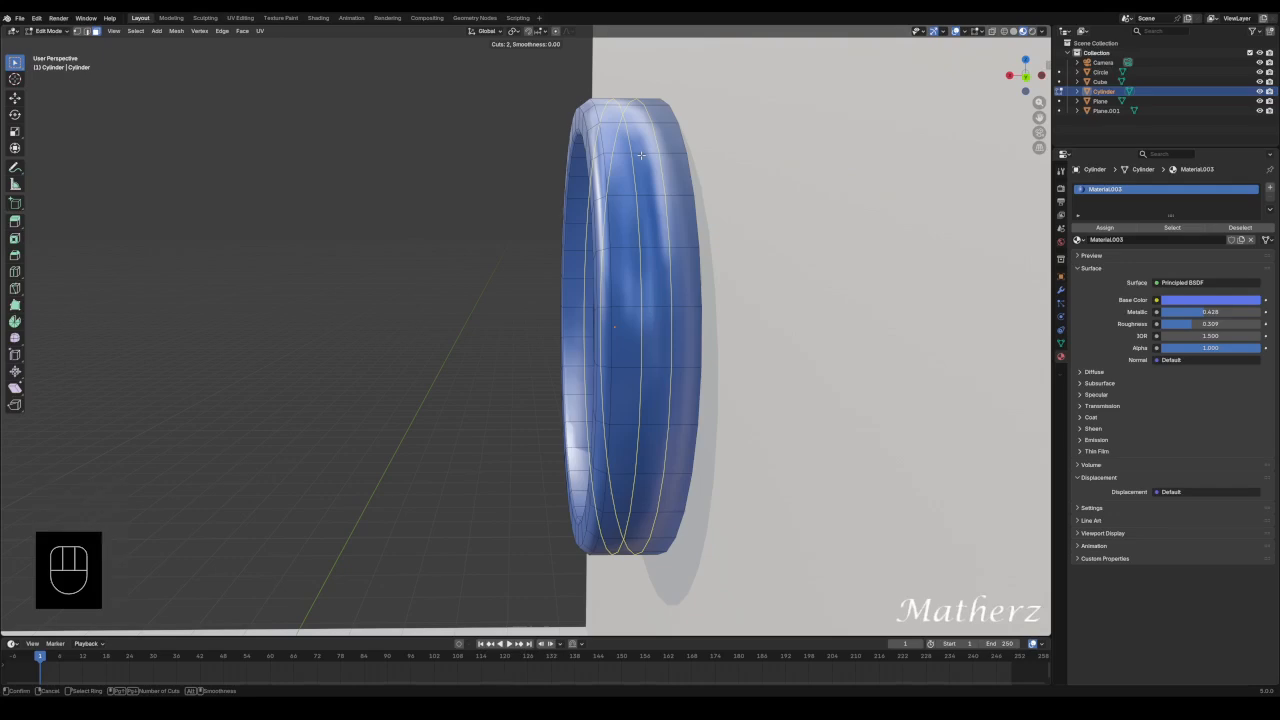
click(641, 155)
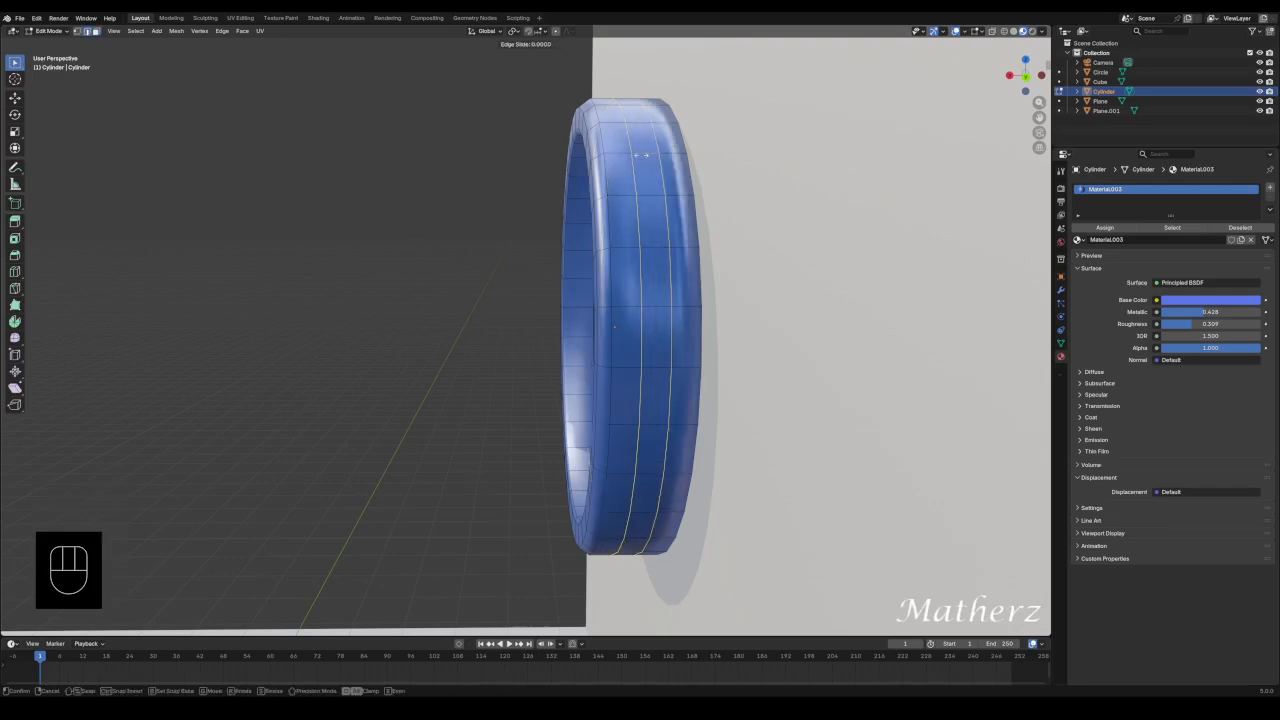
click(641, 155)
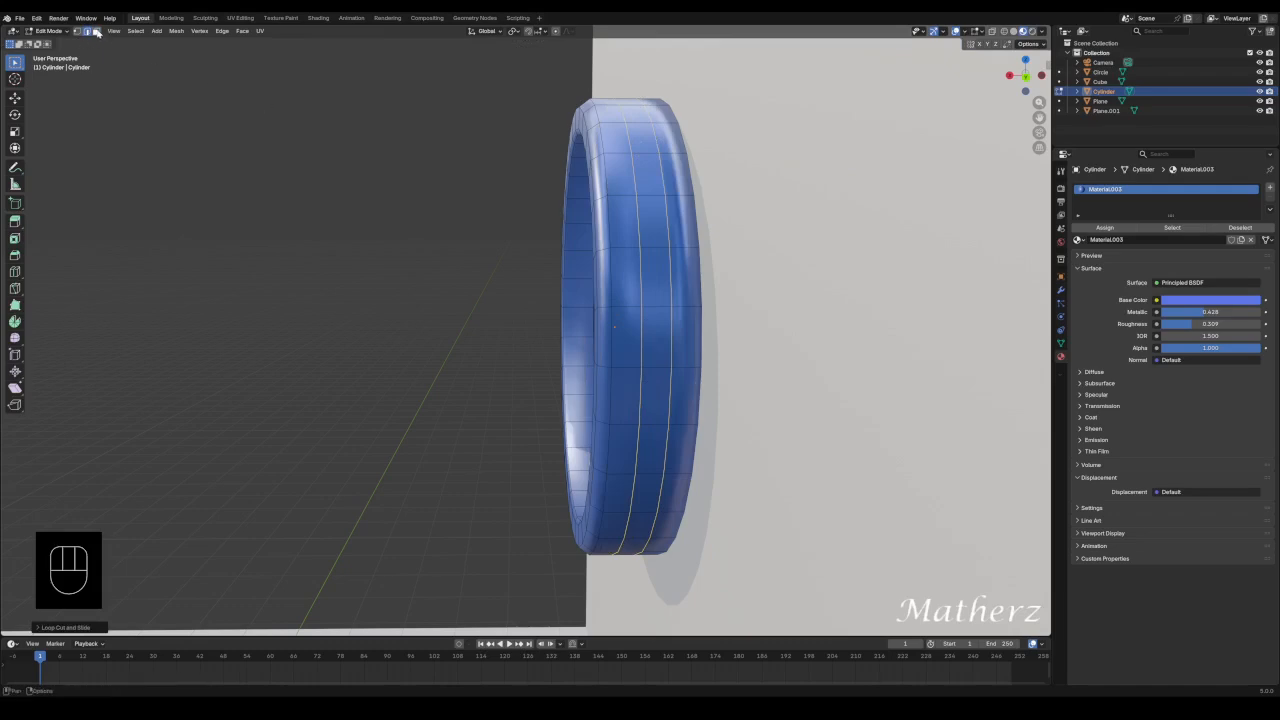
Select the full band of faces between the two loop cuts all the way around the ring's outer rim.
click(550, 125)
click(655, 139)
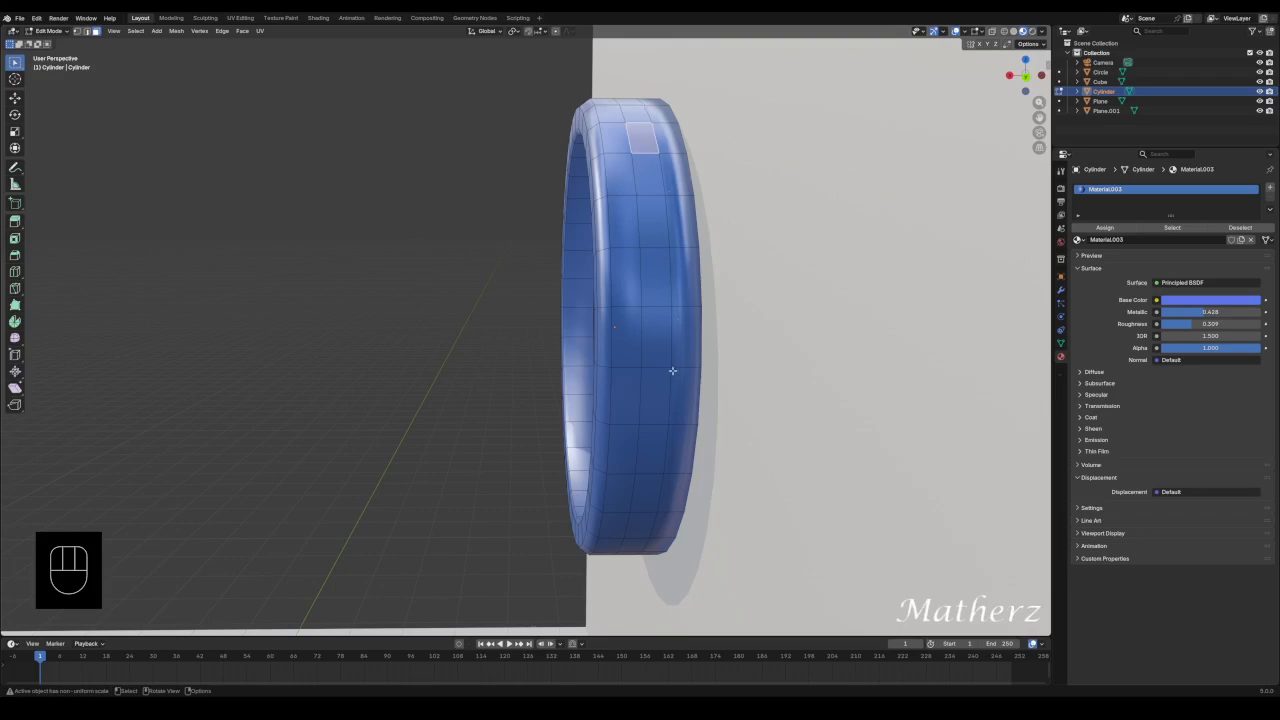
middle_drag(666, 449, 666, 408)
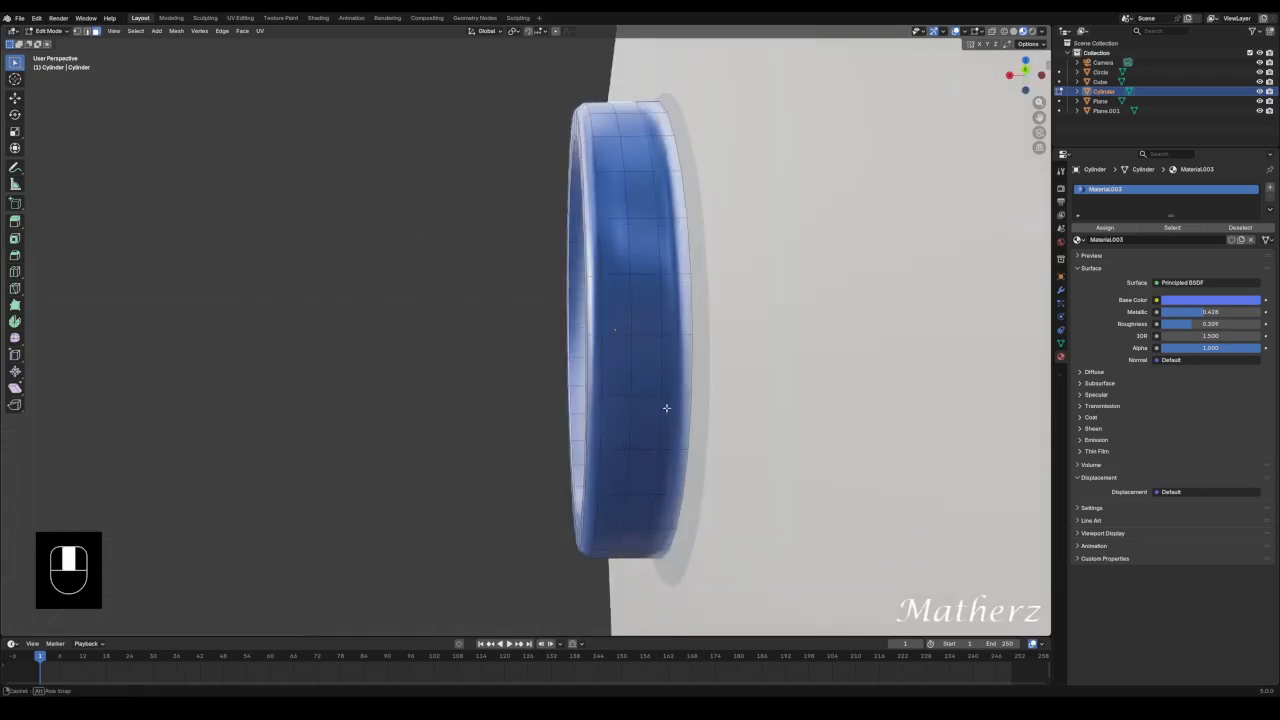
ctrl+shift+click(633, 514)
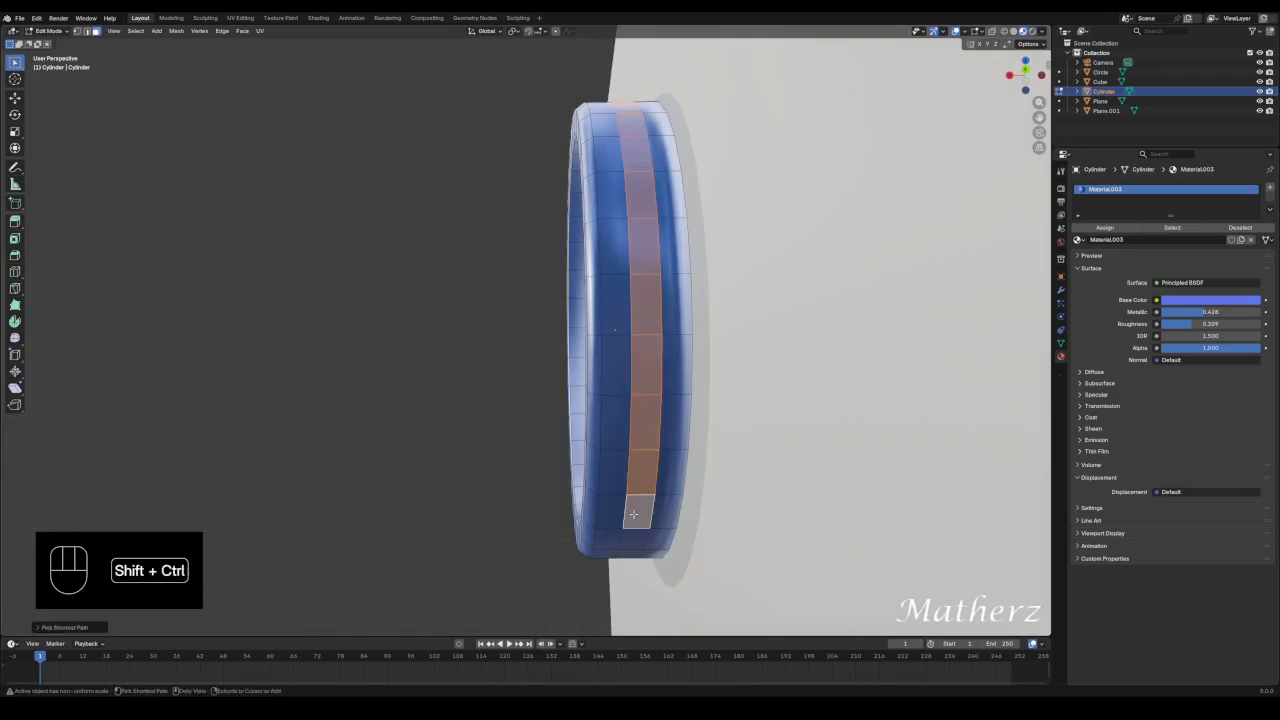
middle_drag(531, 334, 743, 345)
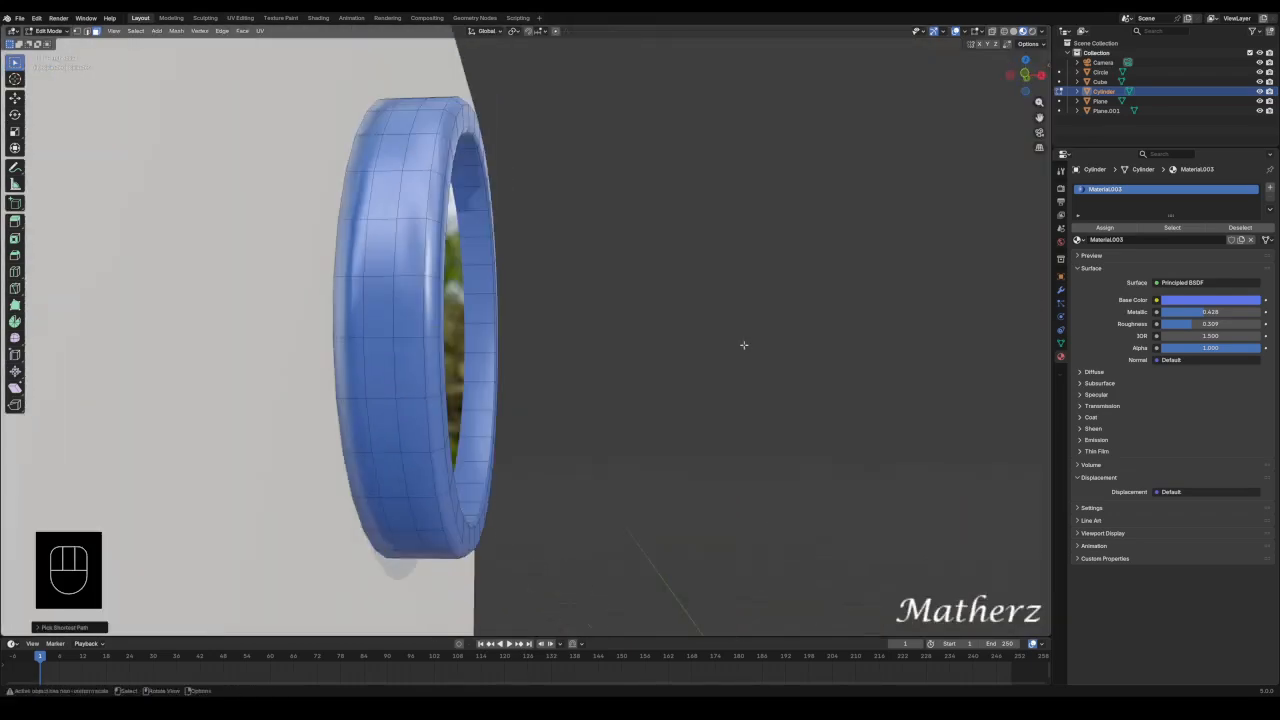
ctrl+shift+click(394, 152)
middle_drag(447, 92, 681, 208)
ctrl+shift+click(663, 122)
Extrude the selected band in place and scale it inward to about 0.966 to form a groove around the ring.
key(e)
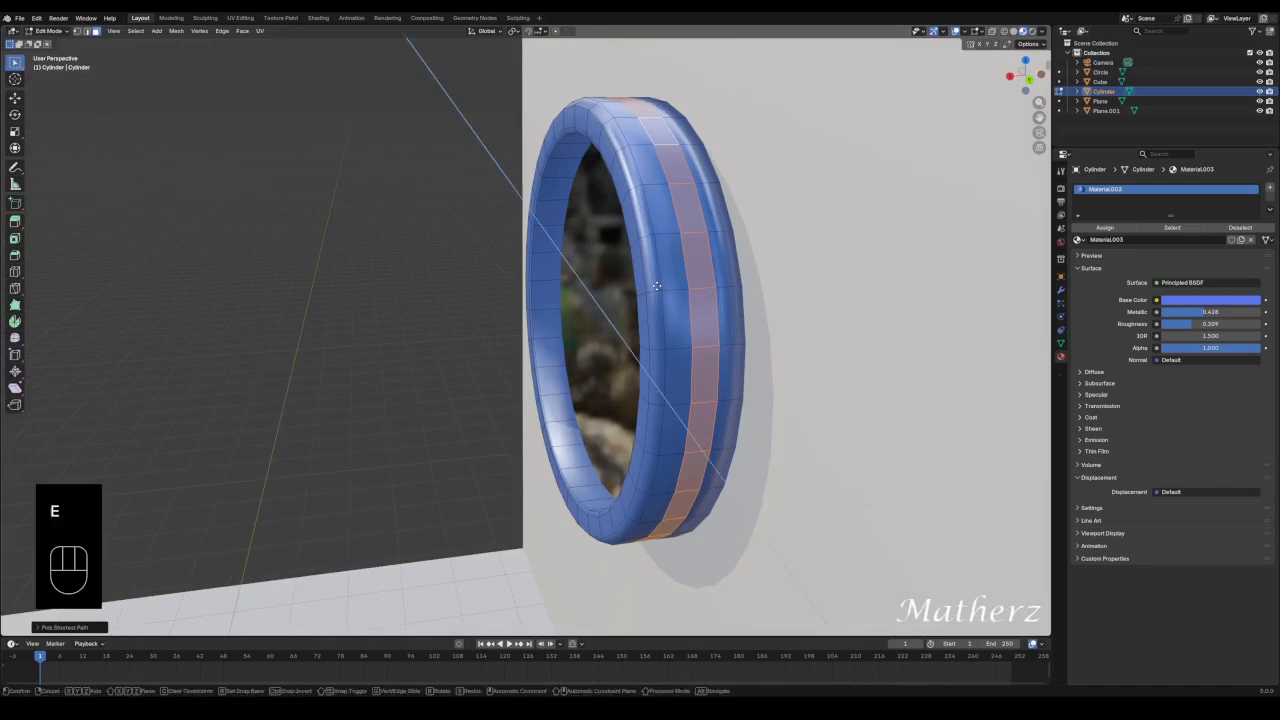
right_click(656, 286)
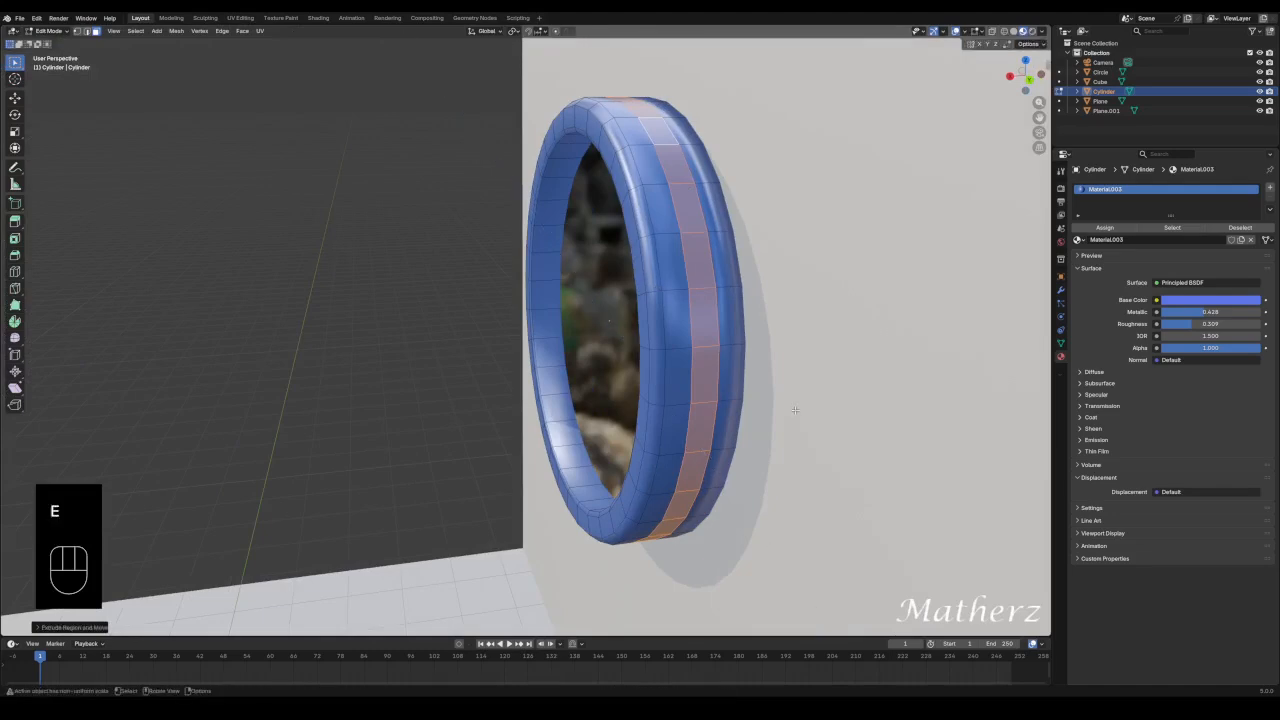
key(s)
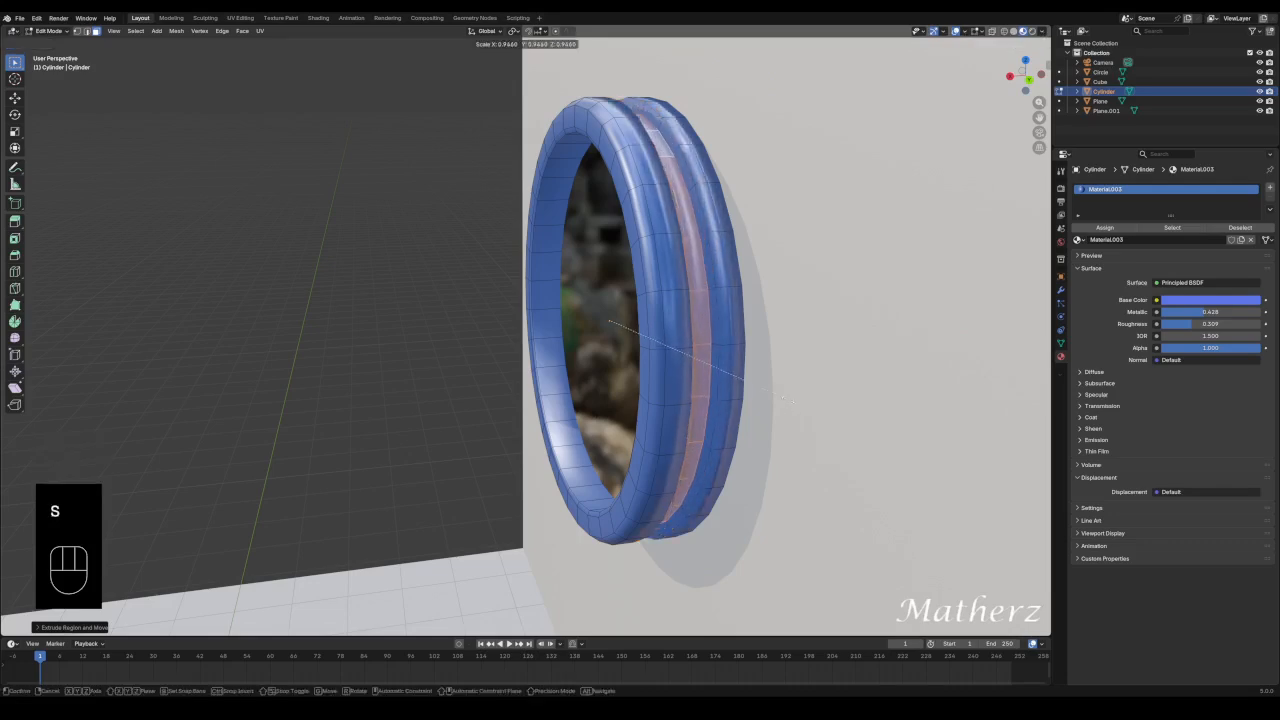
click(783, 397)
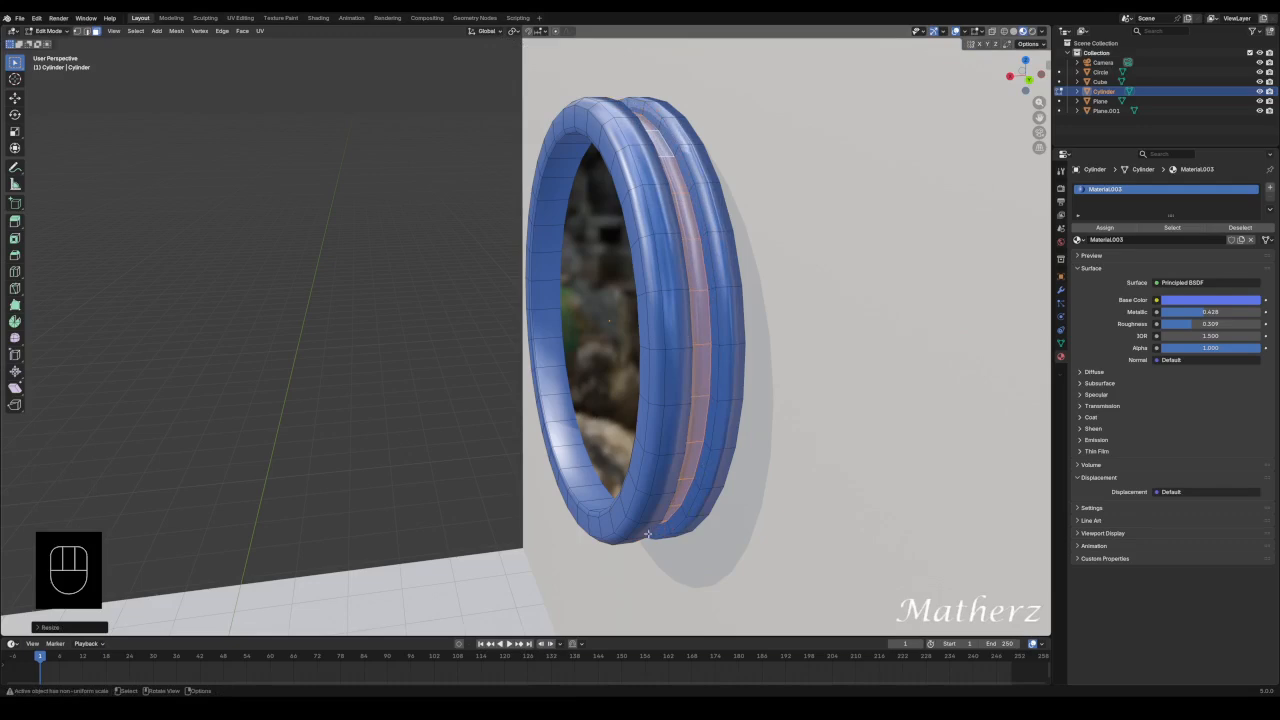
Add a second material slot to the ring with a new material and set its surface to Emission.
click(1270, 188)
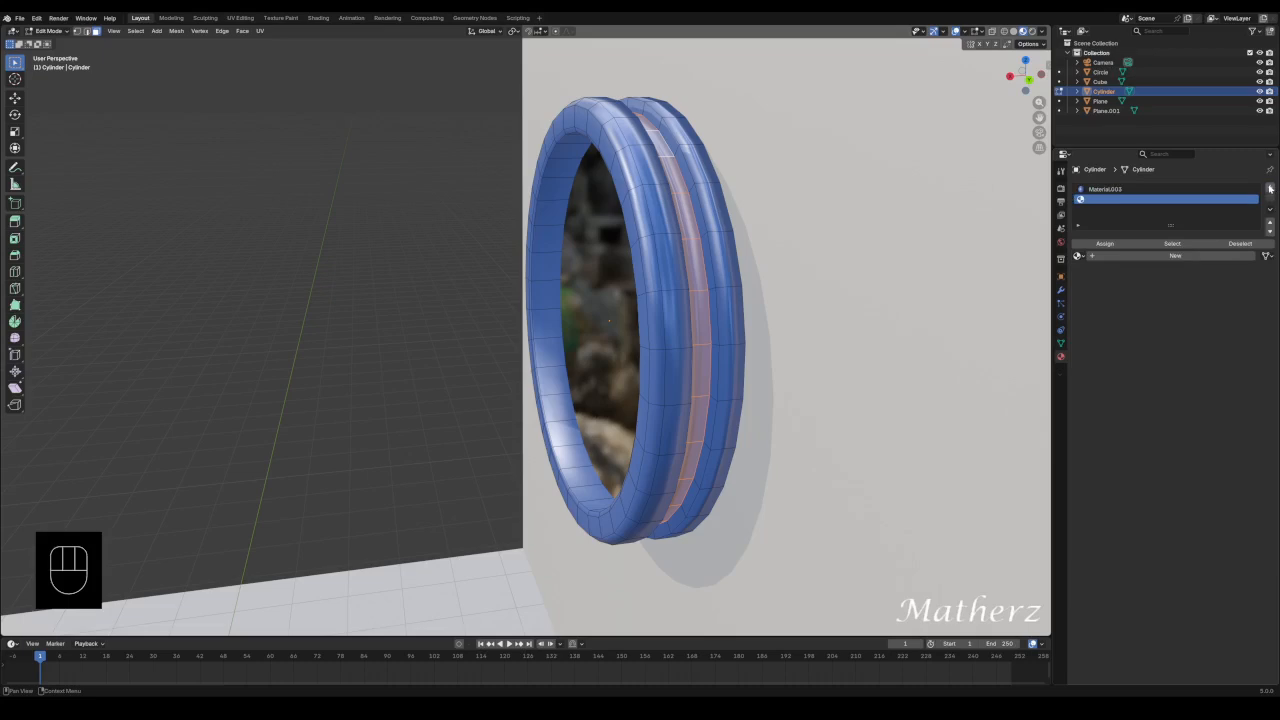
click(1168, 256)
click(1189, 300)
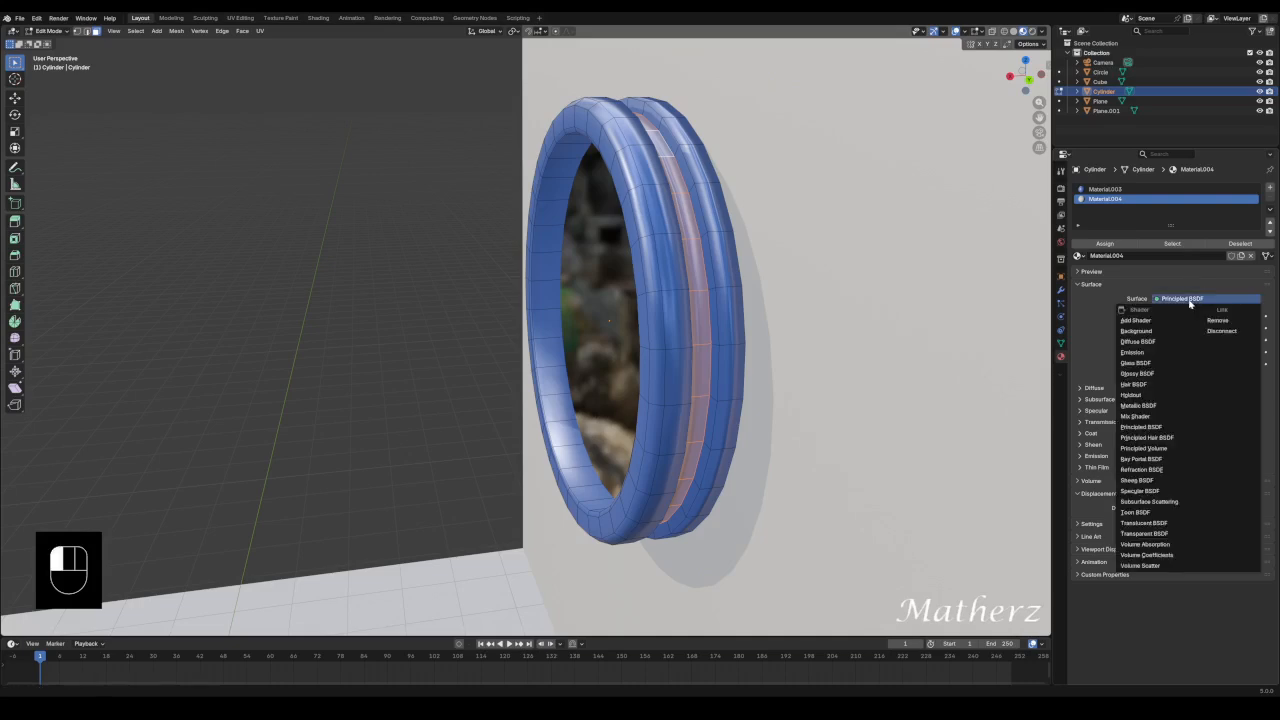
click(1168, 353)
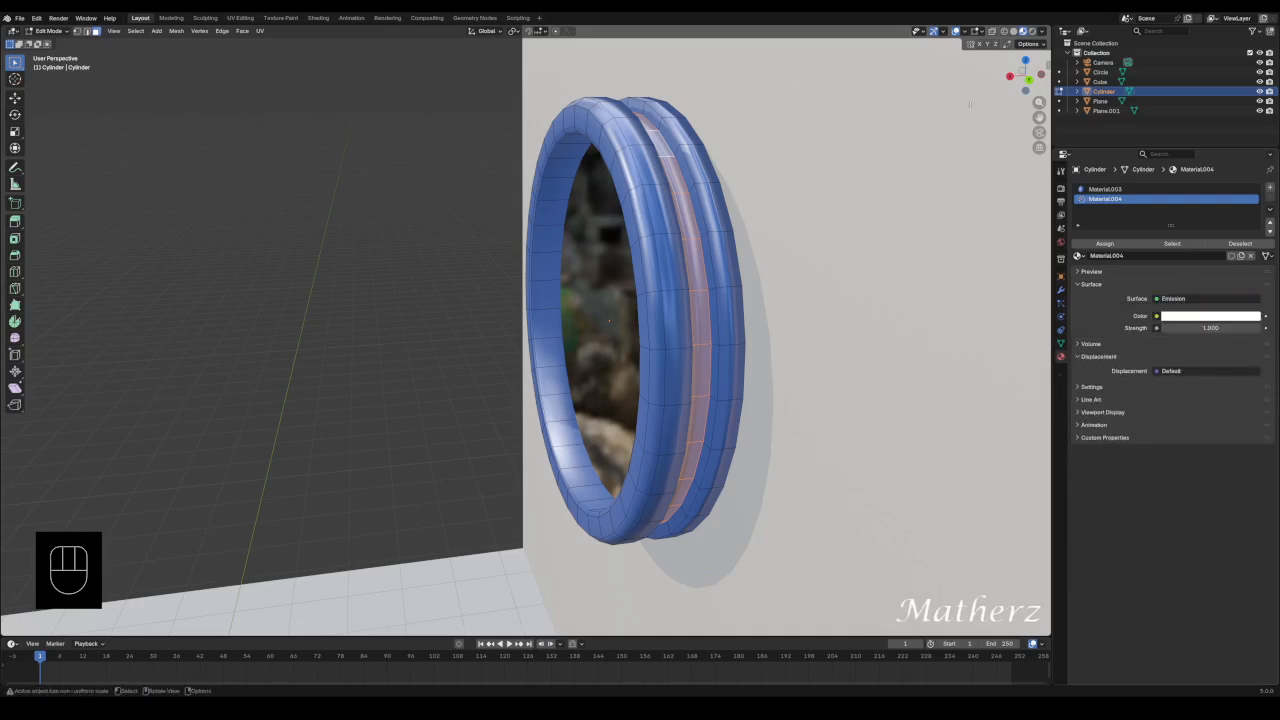
Switch the viewport to Rendered shading and return to Object Mode.
click(1032, 31)
click(526, 446)
middle_drag(526, 446, 630, 401)
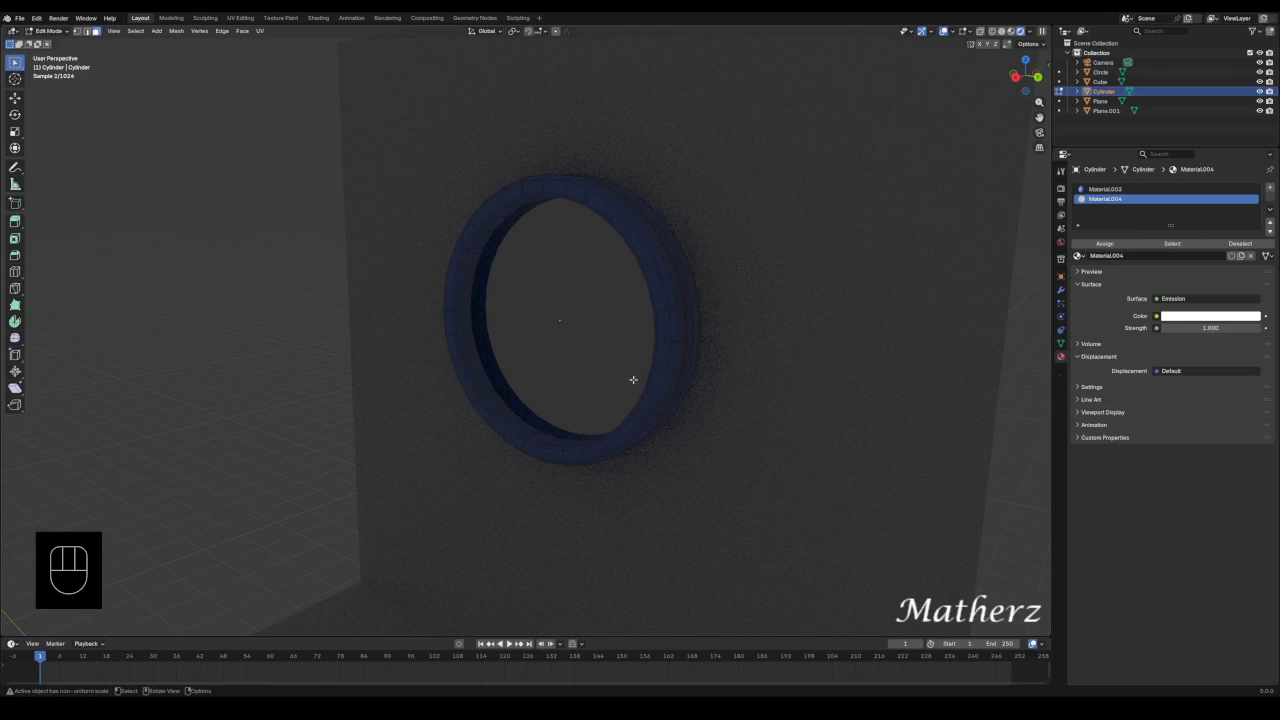
click(57, 31)
click(50, 40)
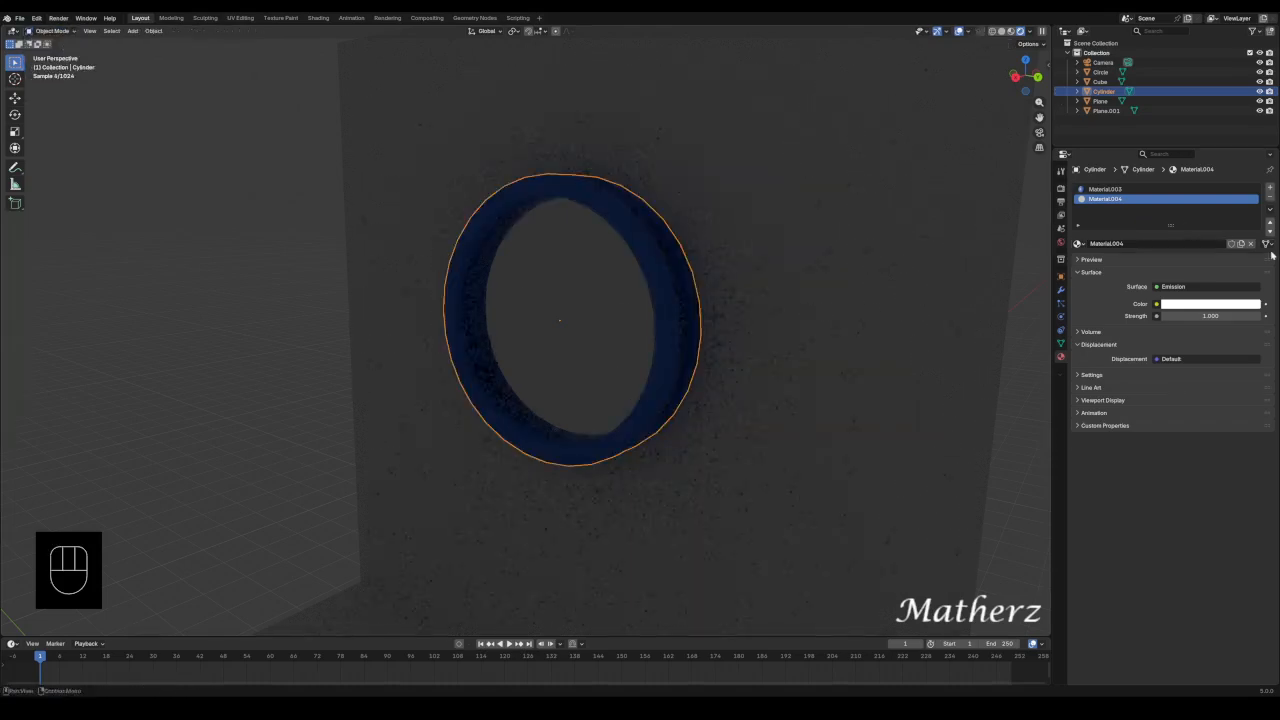
Rename the ring's emission material to Emm.
double_click(1118, 201)
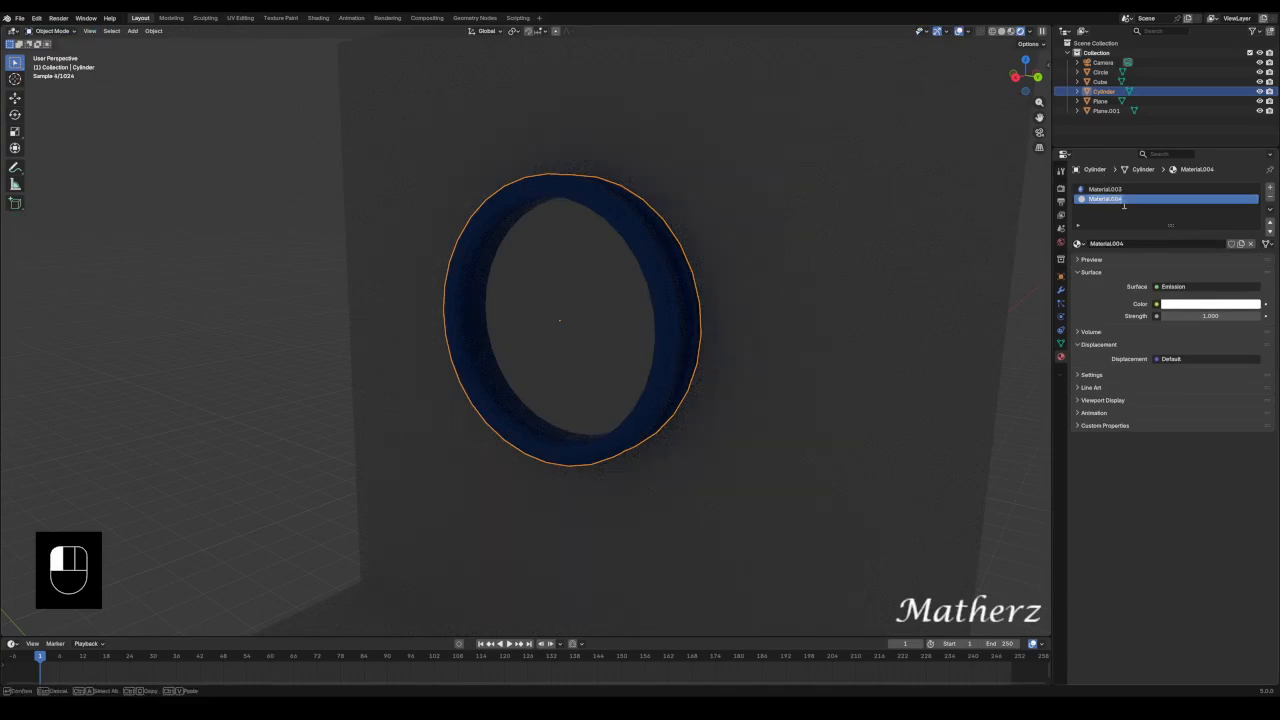
text(Emm)
click(1124, 205)
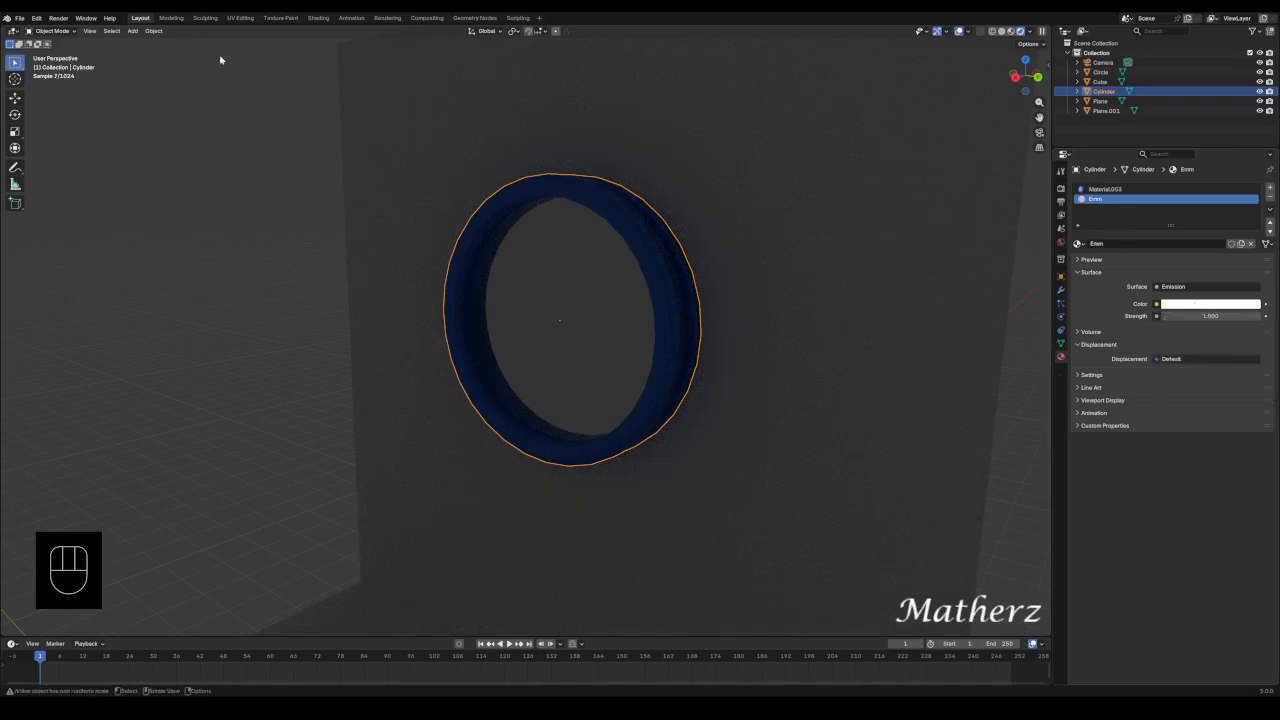
Assign the Emm material to the selected groove faces in Edit Mode, and return to Object Mode.
click(50, 31)
click(55, 52)
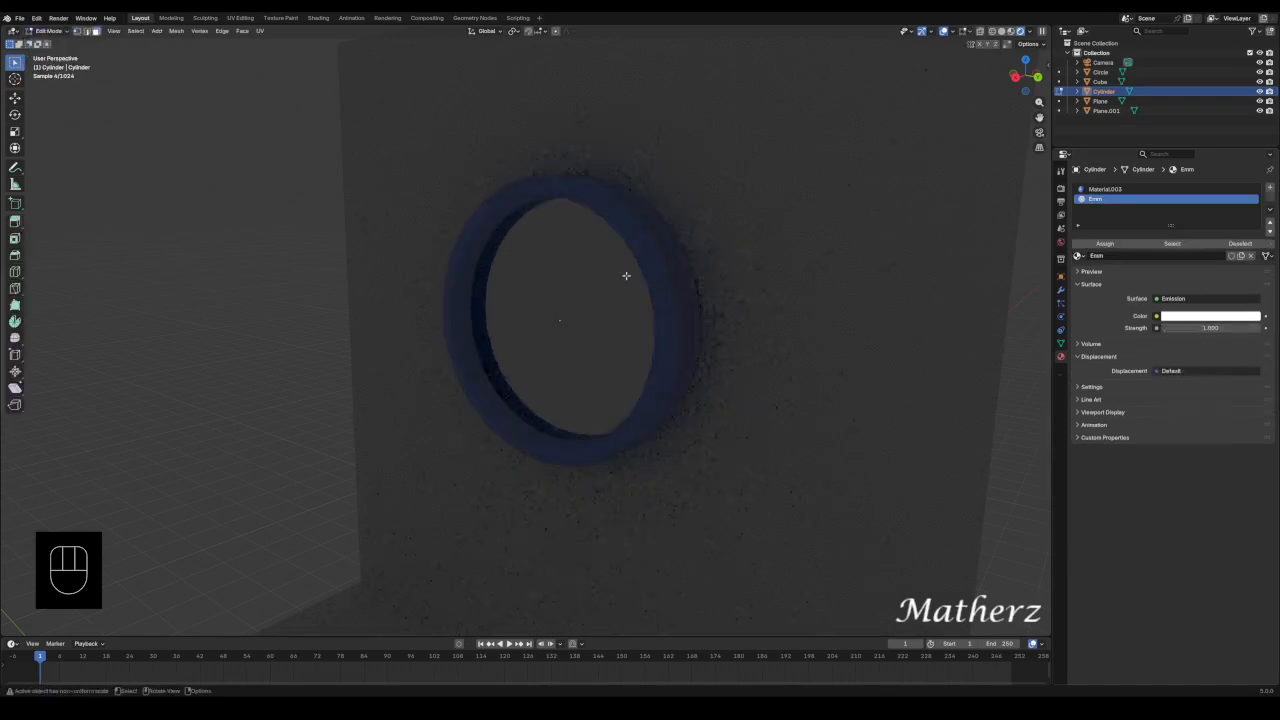
middle_drag(747, 277, 703, 279)
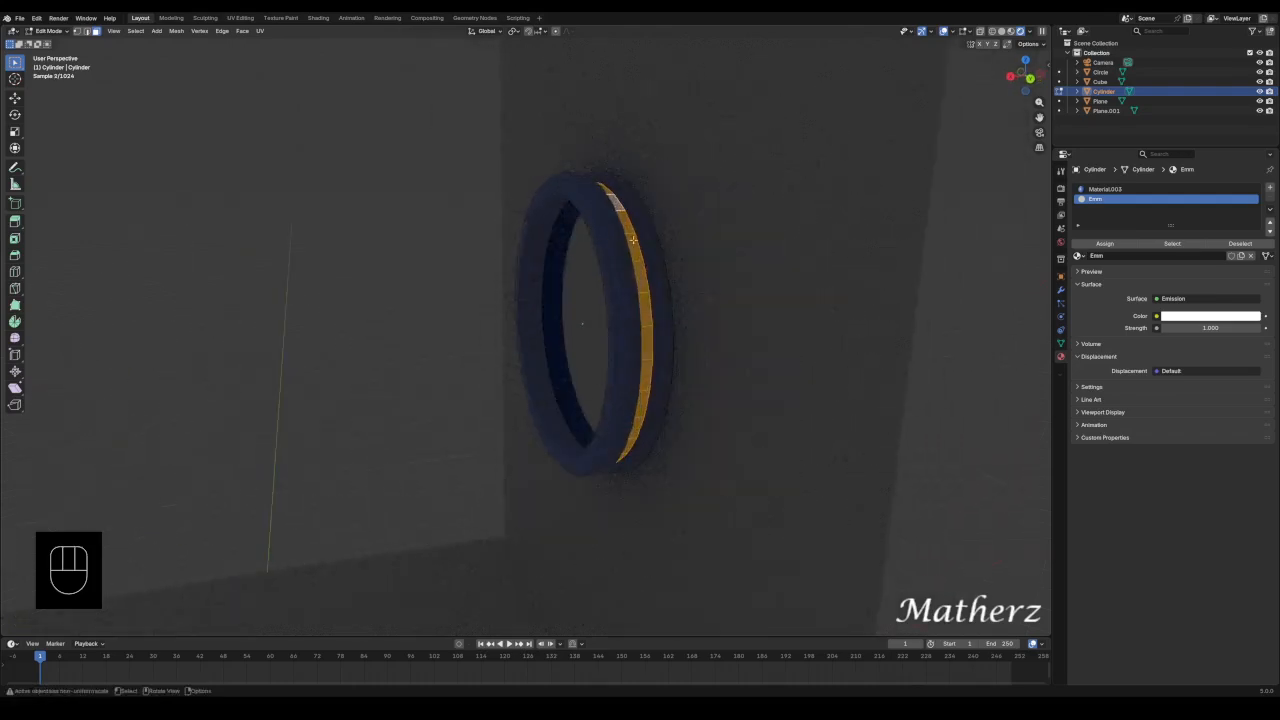
click(1110, 244)
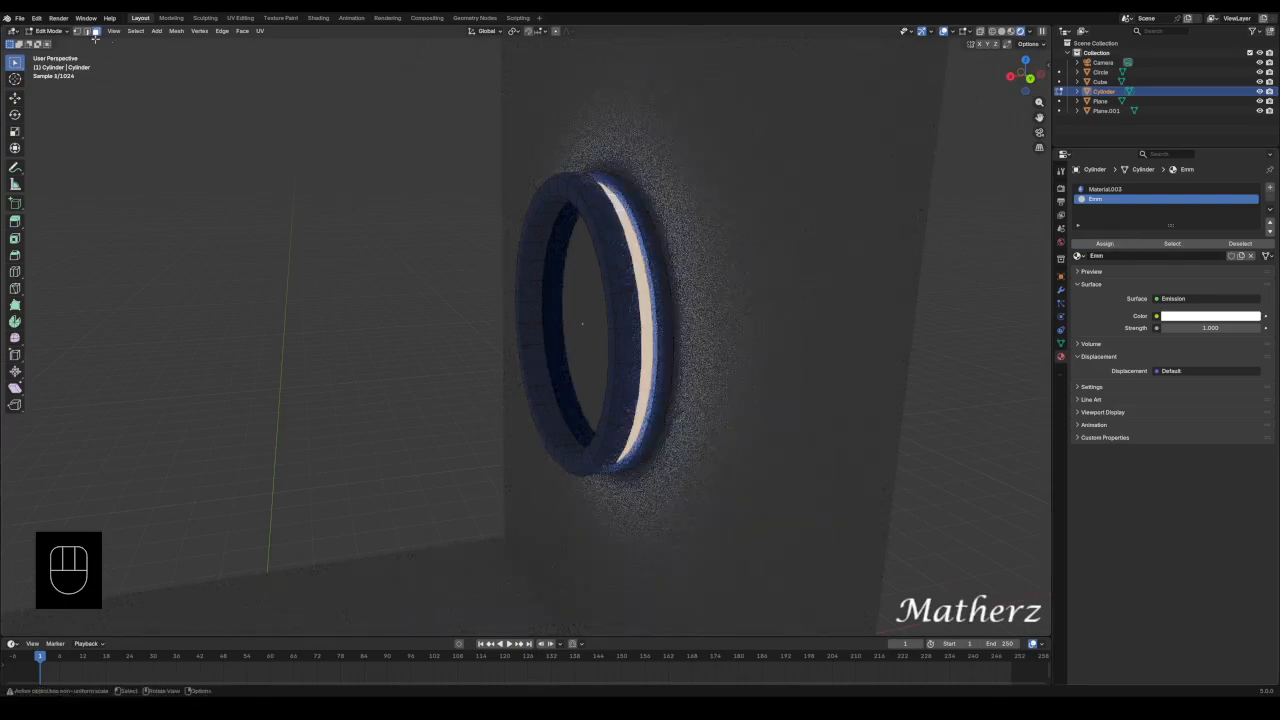
click(48, 31)
click(55, 42)
Set the Emm material's emission strength to 18.5 and its color to a light violet-blue.
middle_drag(543, 277, 737, 334)
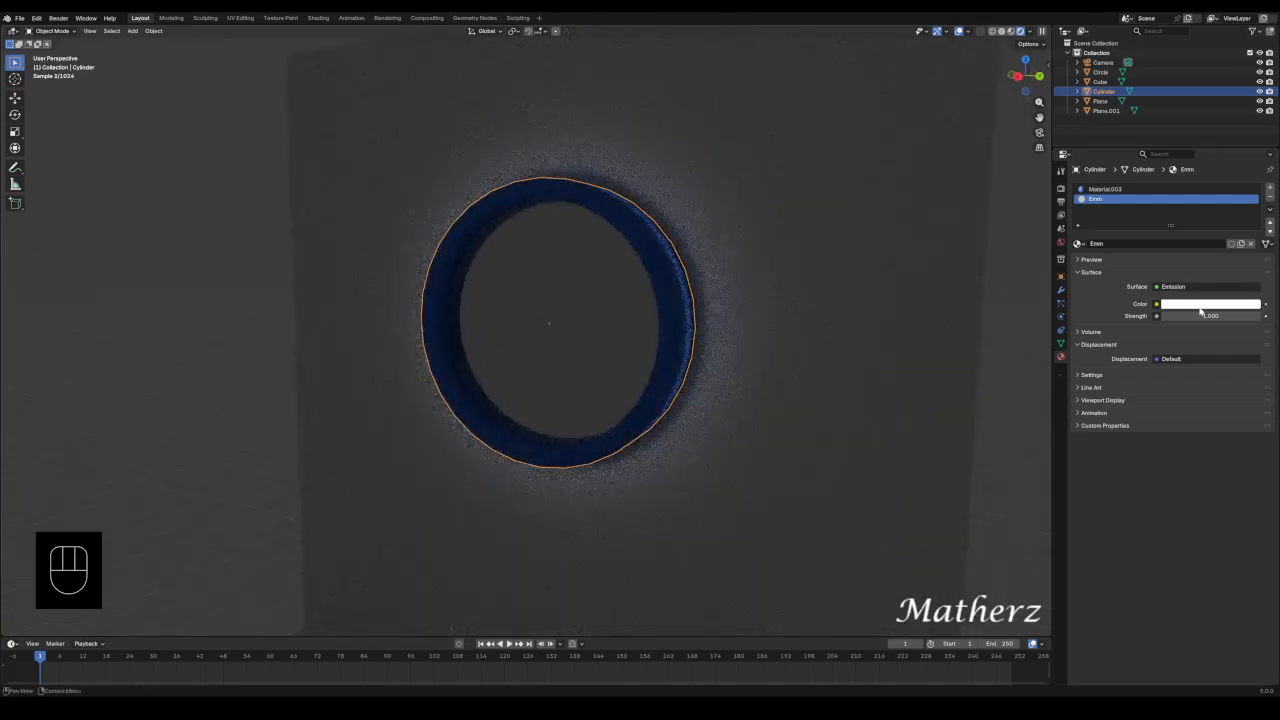
drag(1210, 315, 1255, 315)
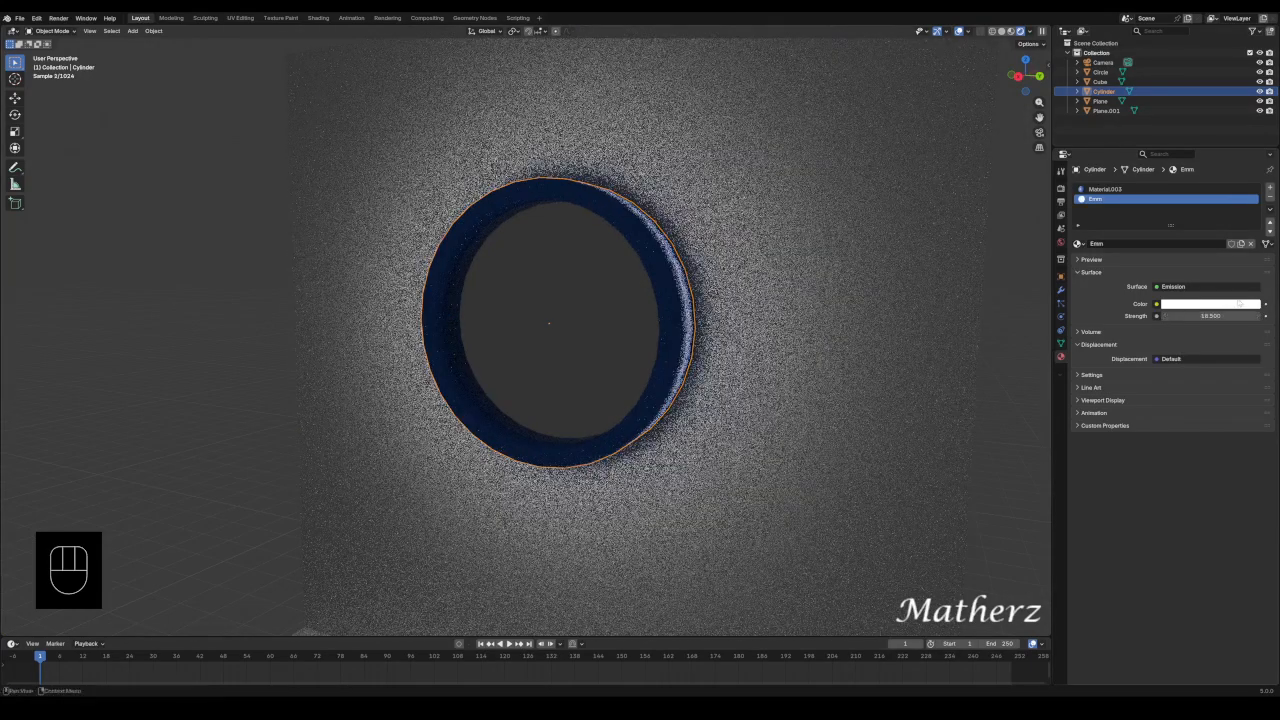
click(1238, 305)
drag(1238, 256, 1255, 256)
drag(1222, 152, 1229, 168)
Duplicate the back wall plane and move the copy forward along the X axis.
middle_drag(729, 400, 774, 483)
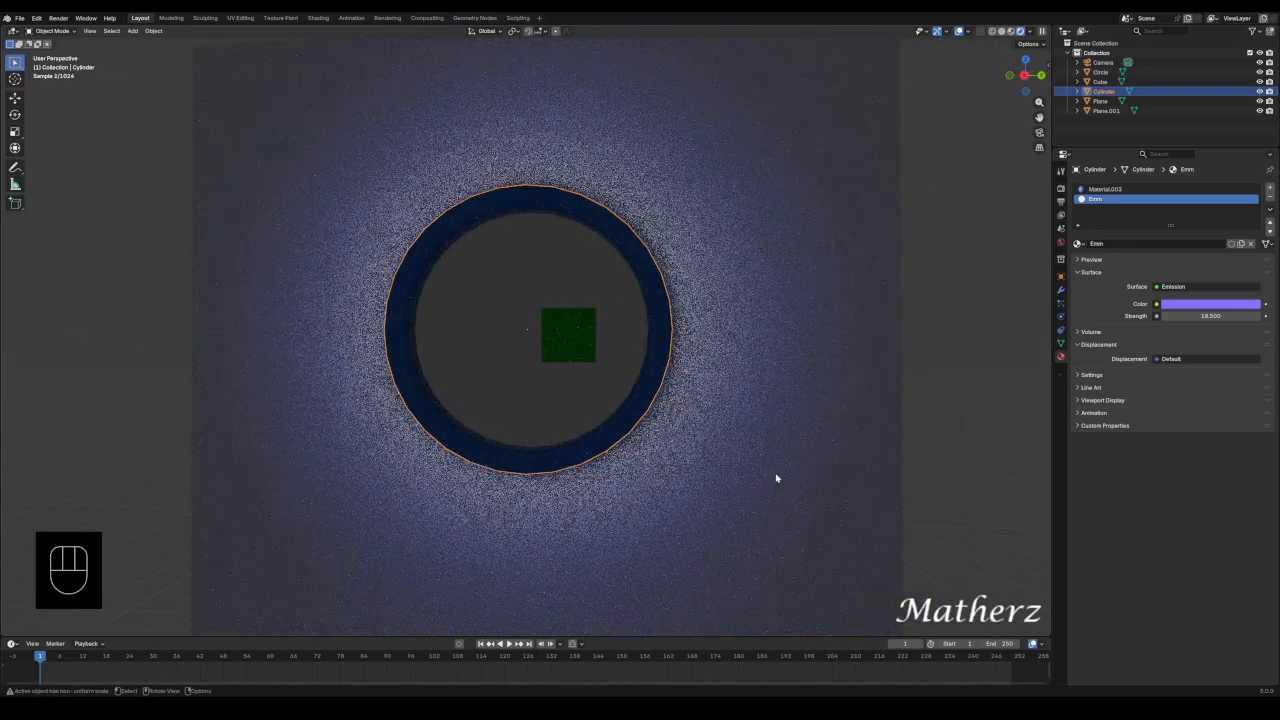
scroll(723, 407, down, 4)
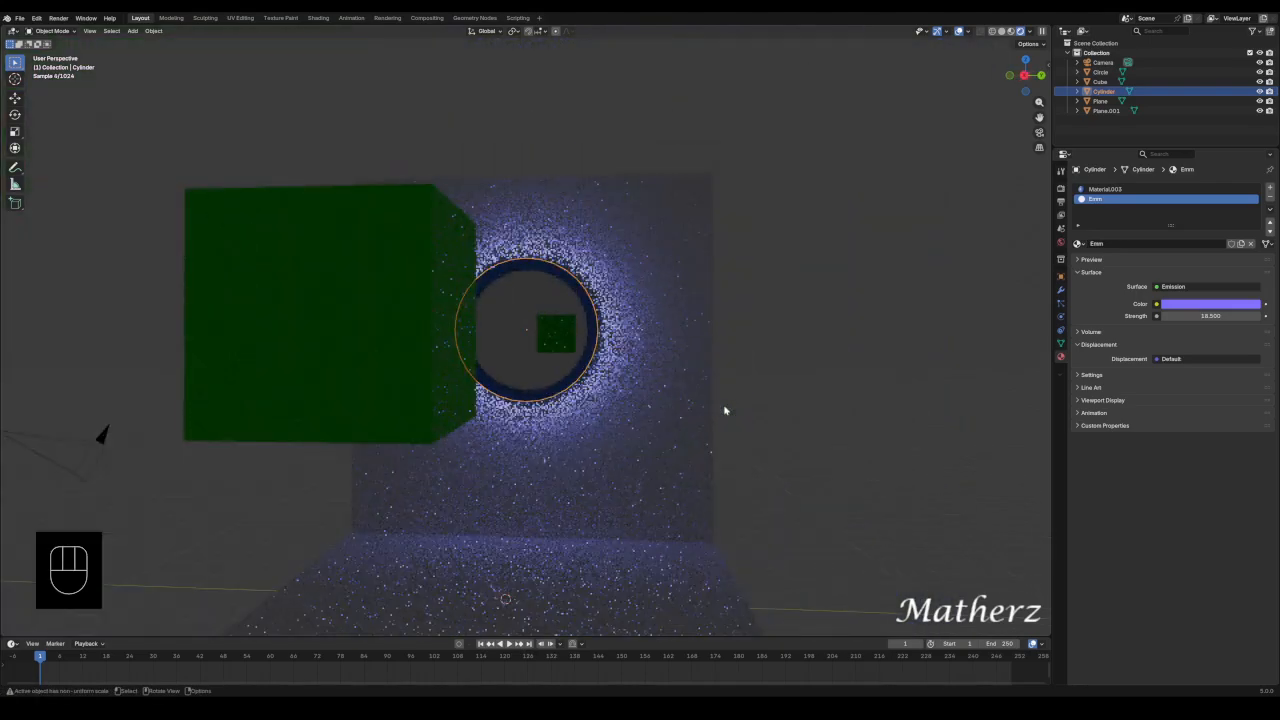
scroll(600, 440, down, 4)
middle_drag(574, 423, 551, 400)
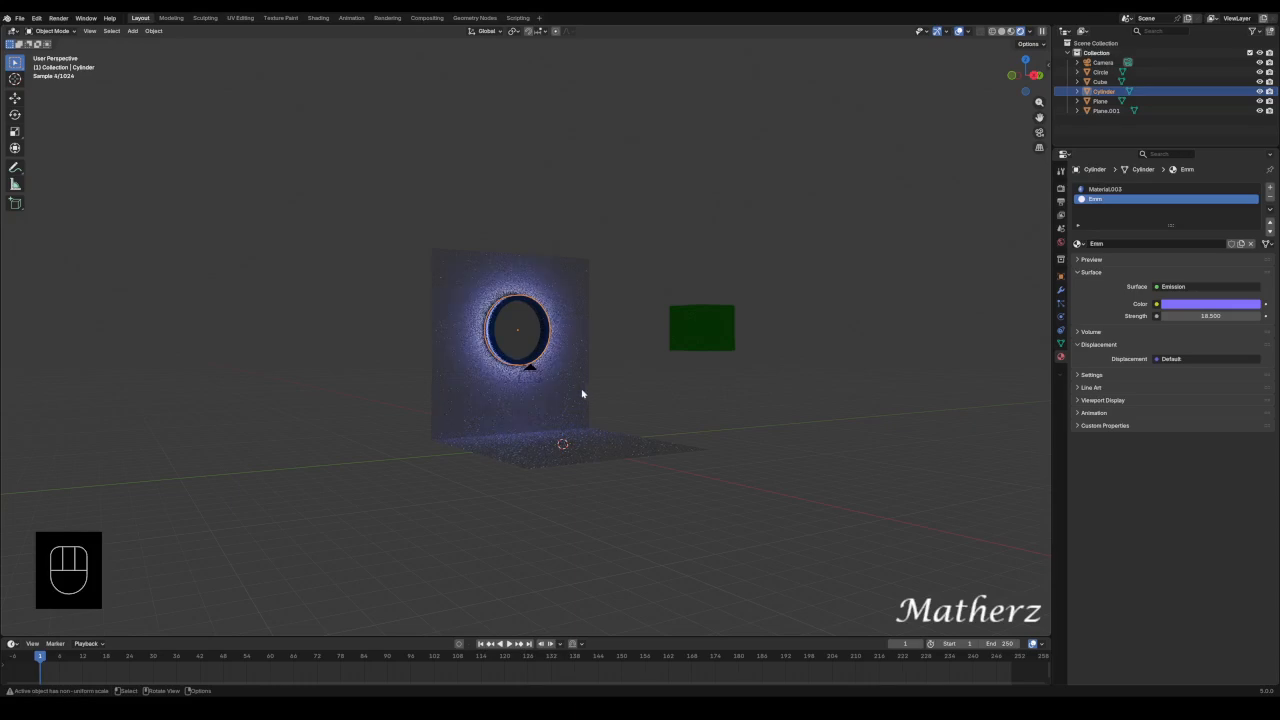
click(582, 393)
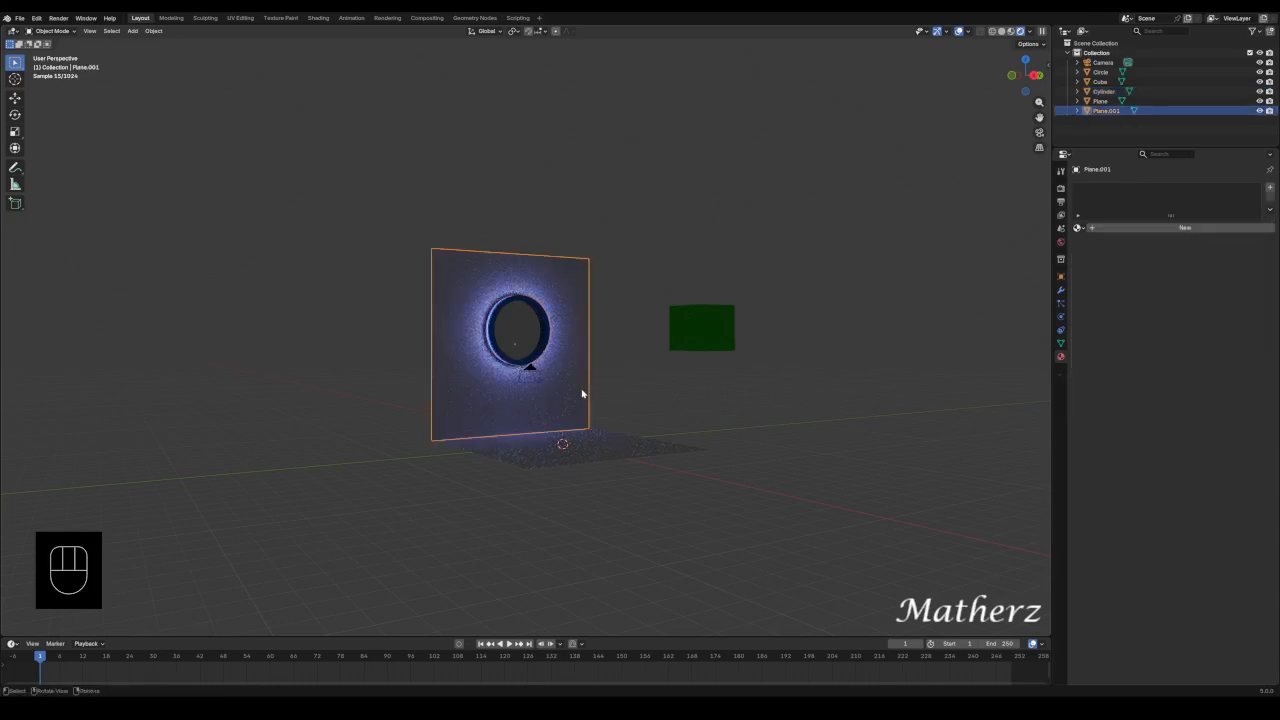
key(shift+d)
key(x)
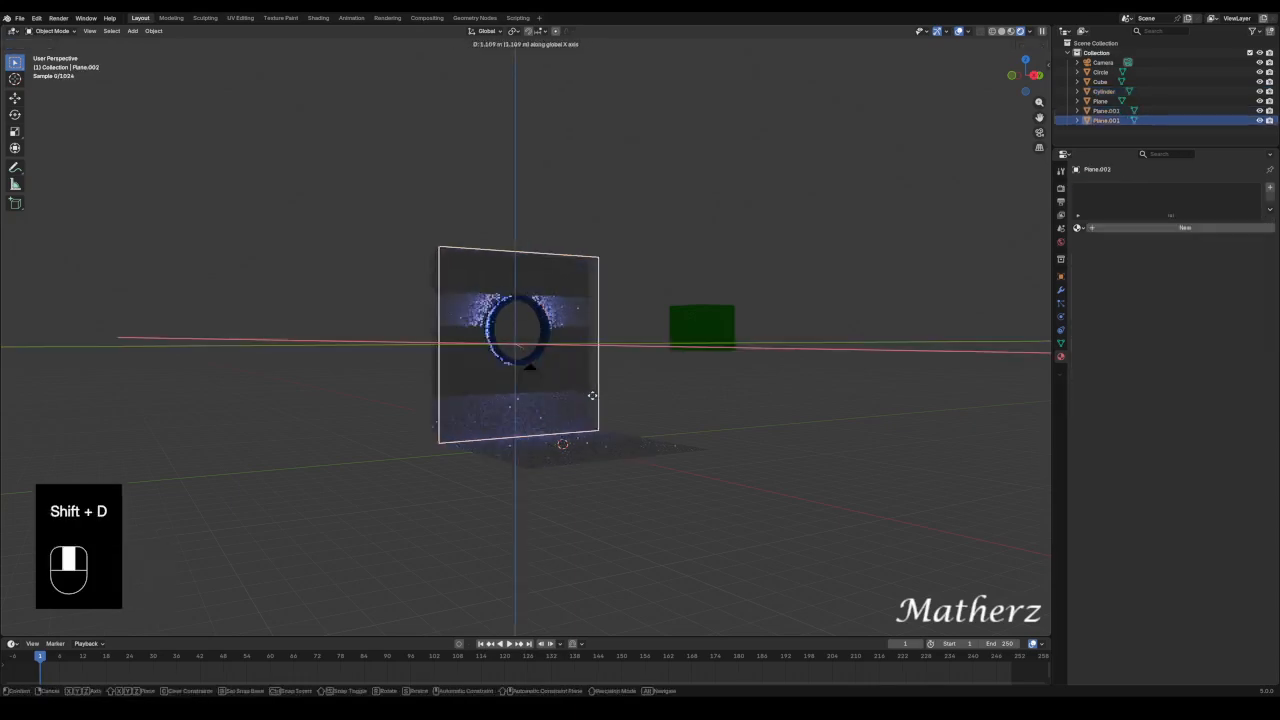
click(604, 400)
Rotate the duplicated wall plane 90 degrees about the Z axis.
key(r)
text(z)
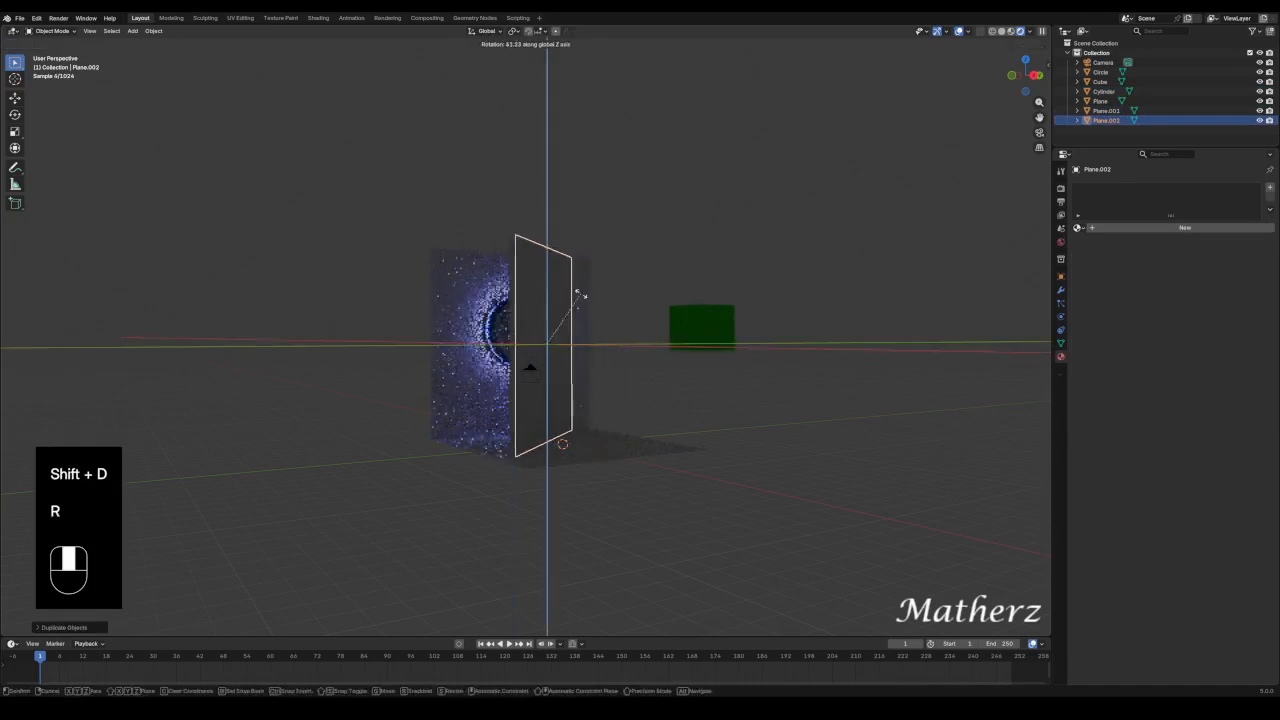
text(90)
click(607, 340)
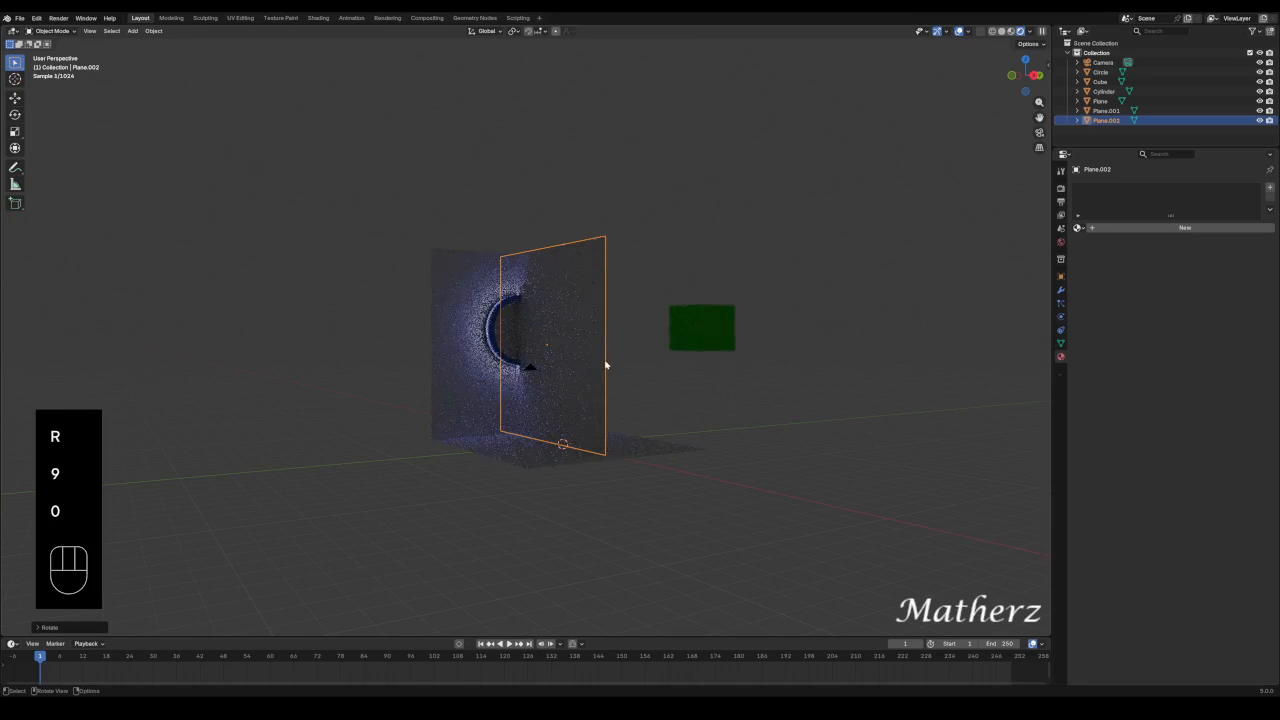
Move the rotated wall plane along the Y axis to the back wall's edge to form a side wall.
key(g)
key(x)
key(y)
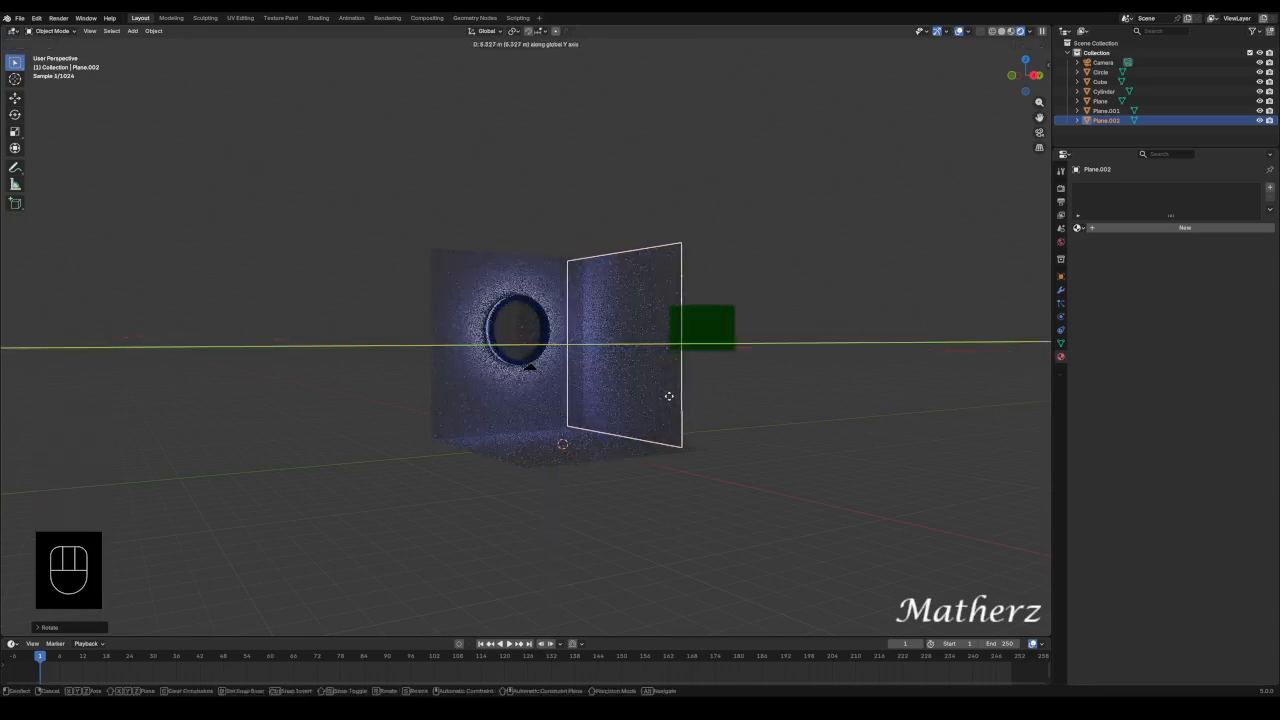
click(657, 385)
Duplicate the side wall and move the copy about 9.7 m along negative Y to the opposite edge, leaving nothing selected.
key(shift+d)
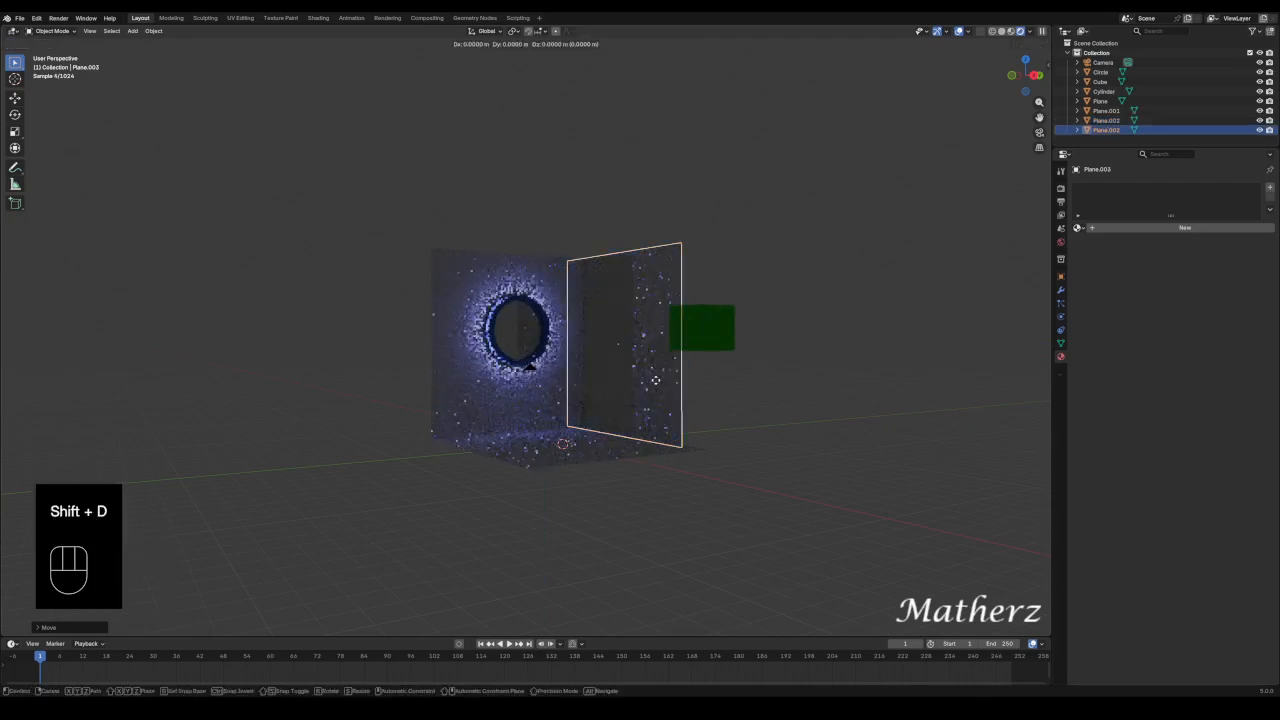
key(y)
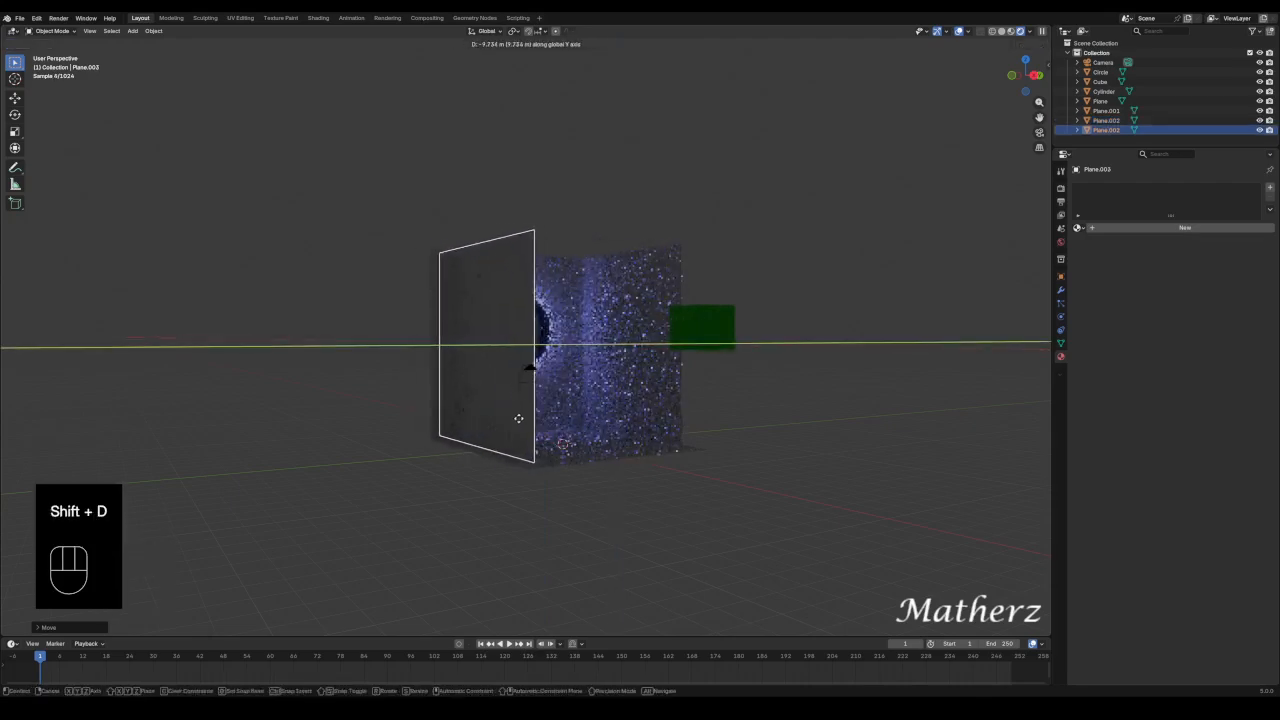
click(518, 428)
click(774, 306)
Select the mirror disc inside the blue frame and bring up its material nodes in the Shading workspace.
middle_drag(774, 306, 545, 355)
scroll(545, 368, up, 6)
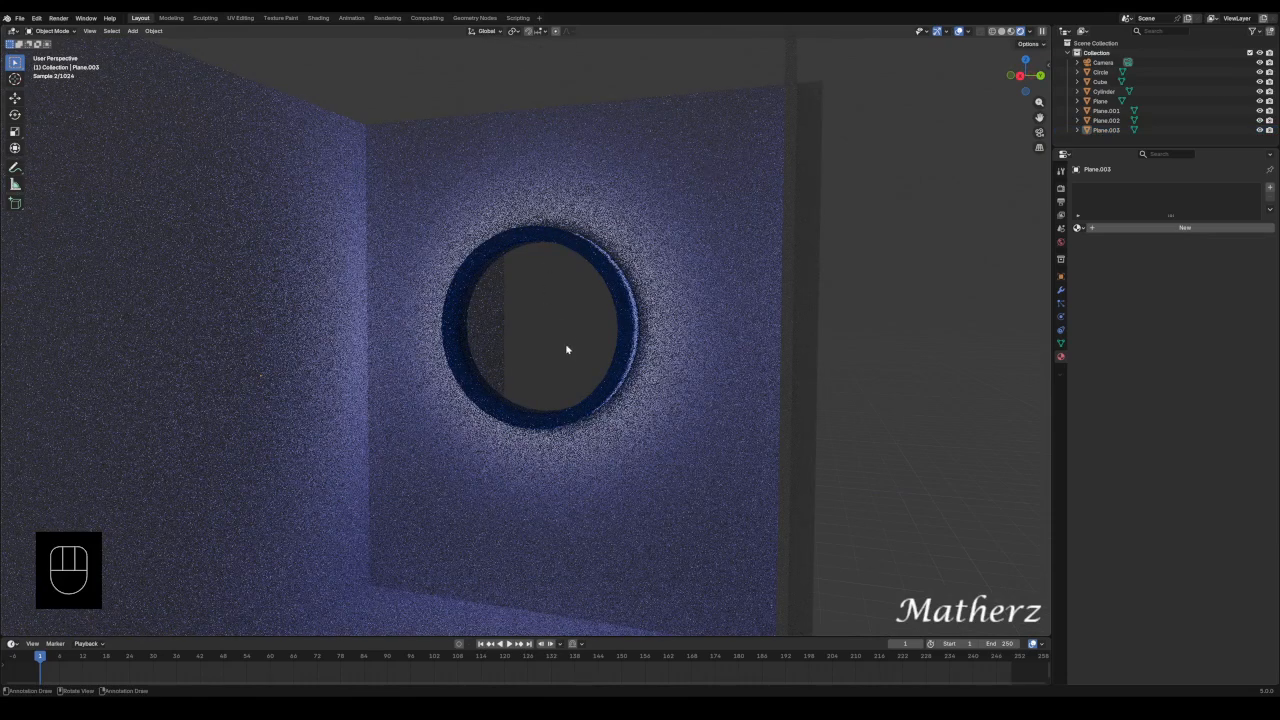
middle_drag(566, 349, 601, 364)
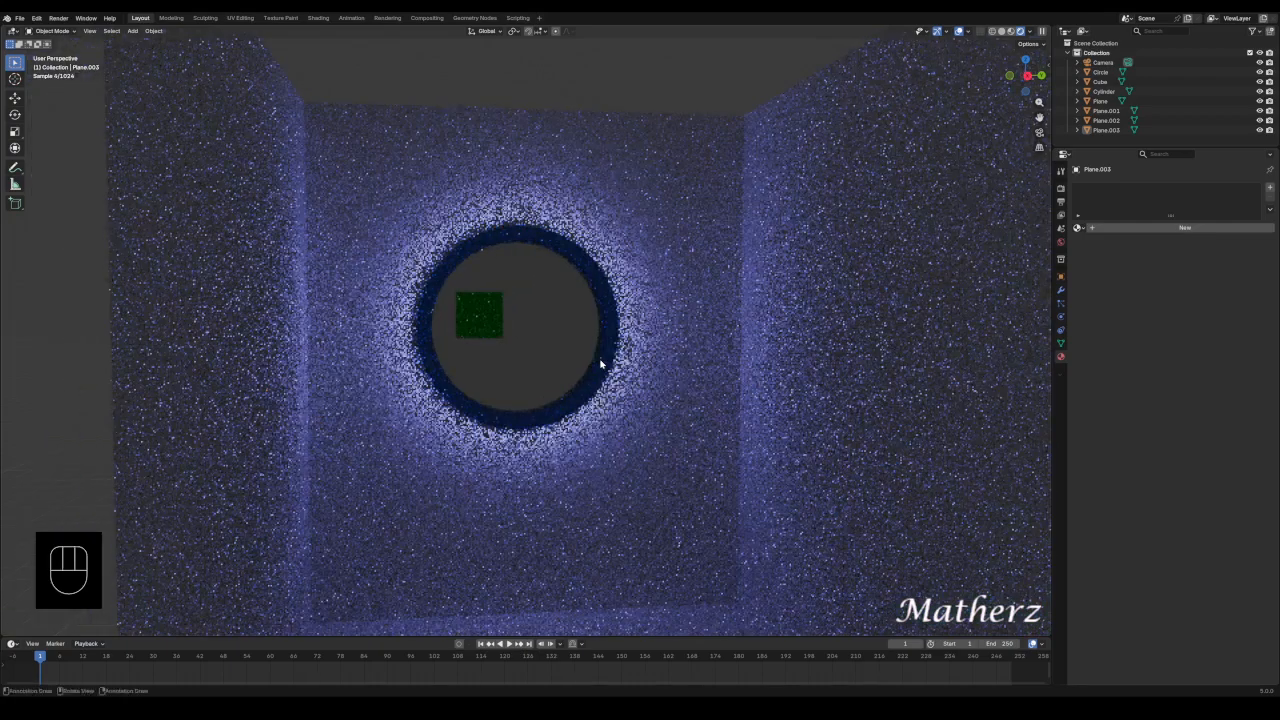
click(500, 346)
scroll(510, 305, up, 2)
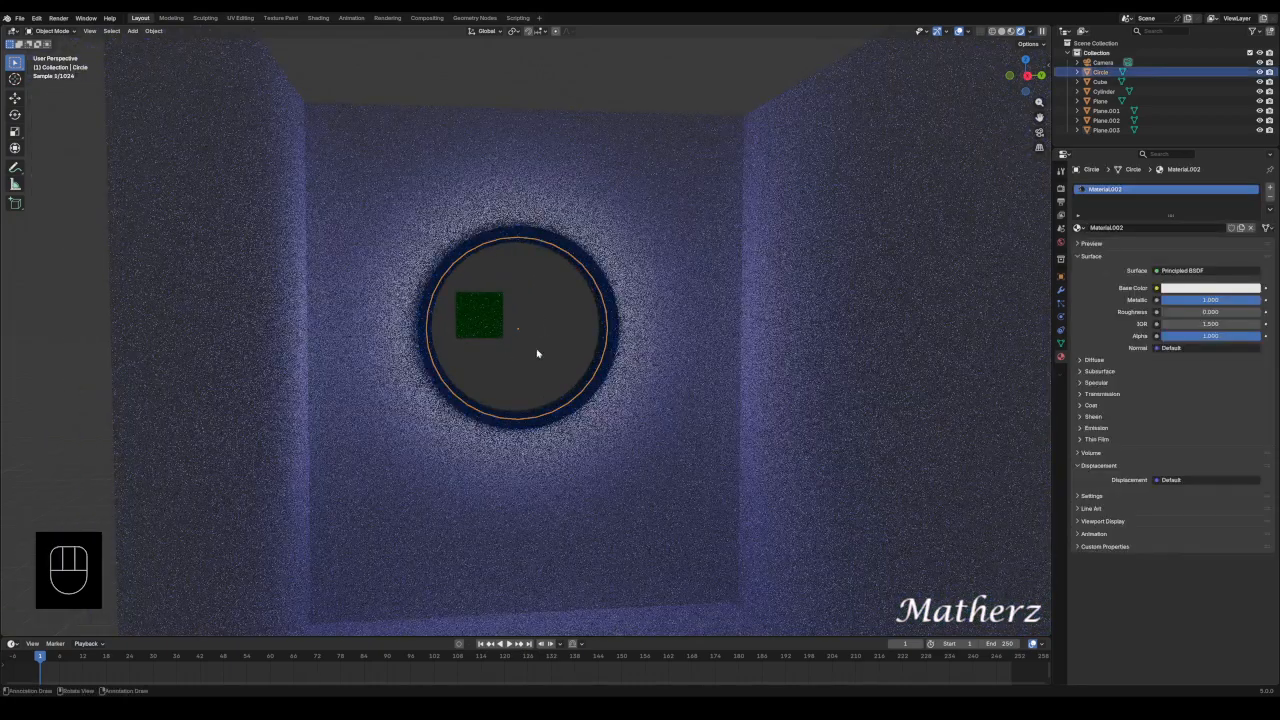
scroll(510, 305, up, 3)
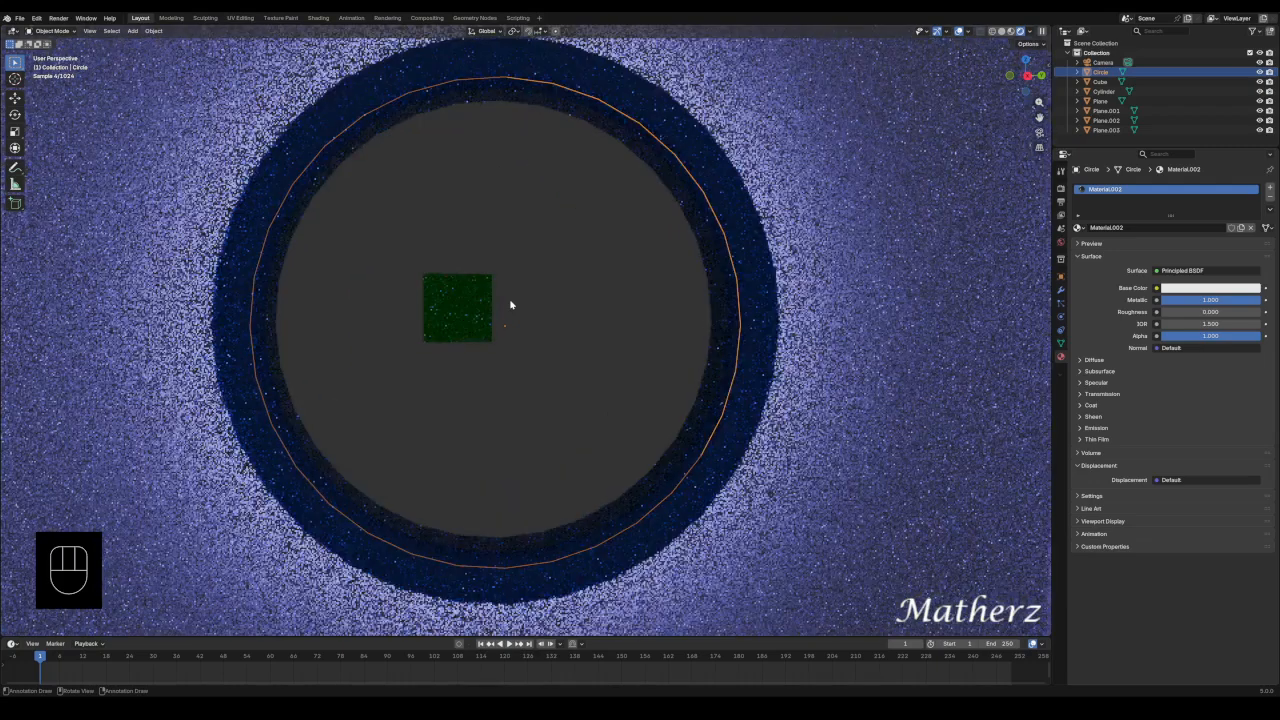
click(318, 18)
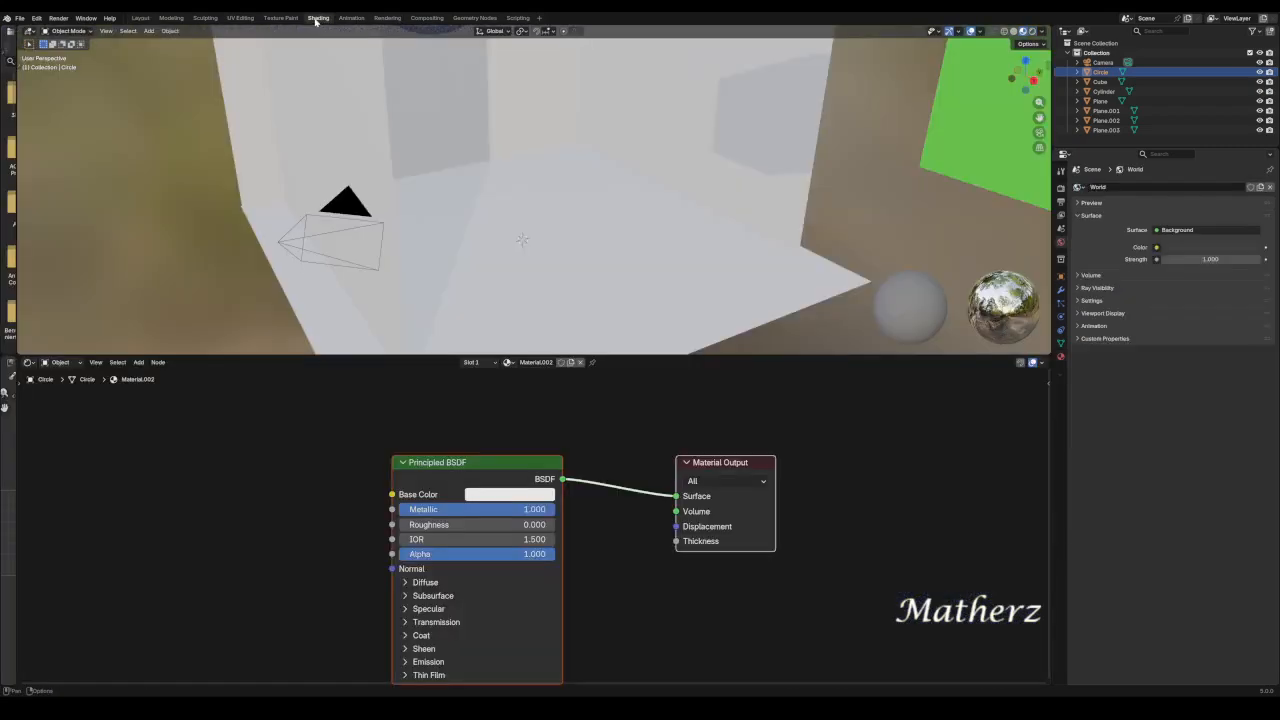
mouse_move(631, 200)
middle_down()
mouse_move(651, 180)
mouse_move(609, 163)
mouse_move(615, 49)
mouse_move(588, 74)
middle_up()
scroll(636, 290, up, 4)
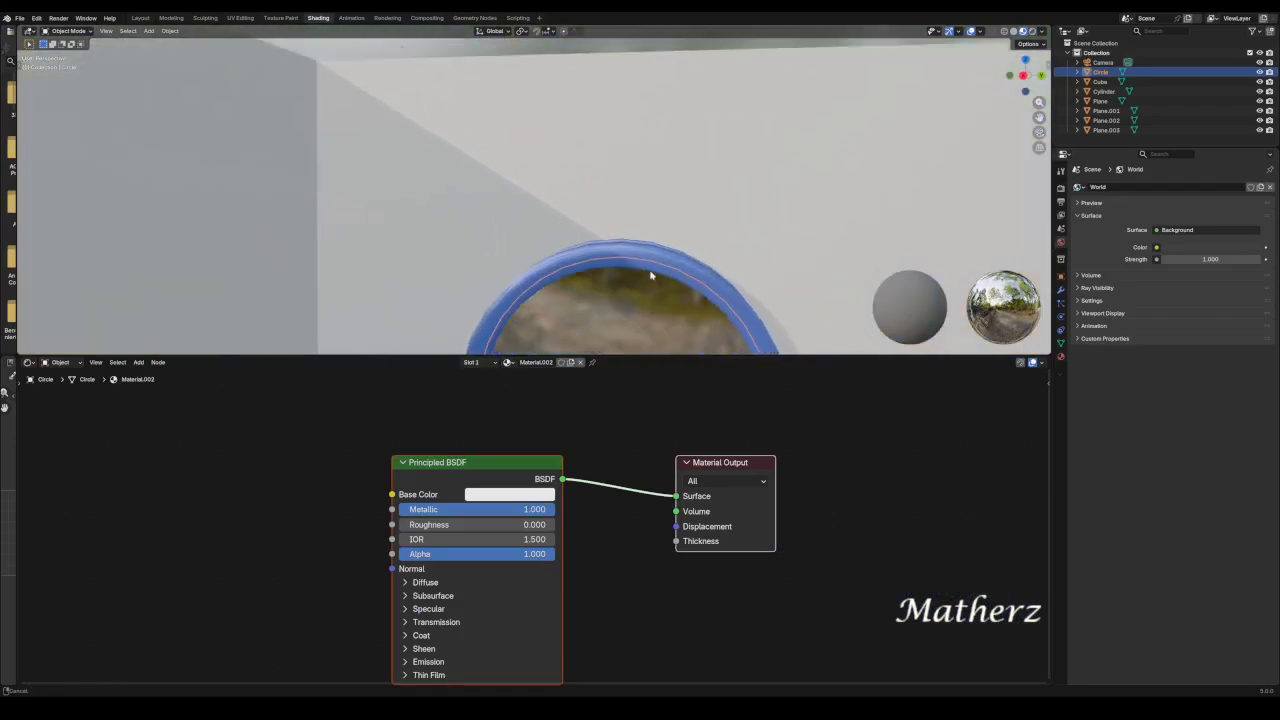
shift+middle_drag(651, 277, 571, 152)
Add a Voronoi Texture node to the mirror material and connect its Color output to the Principled BSDF's Roughness.
click(138, 362)
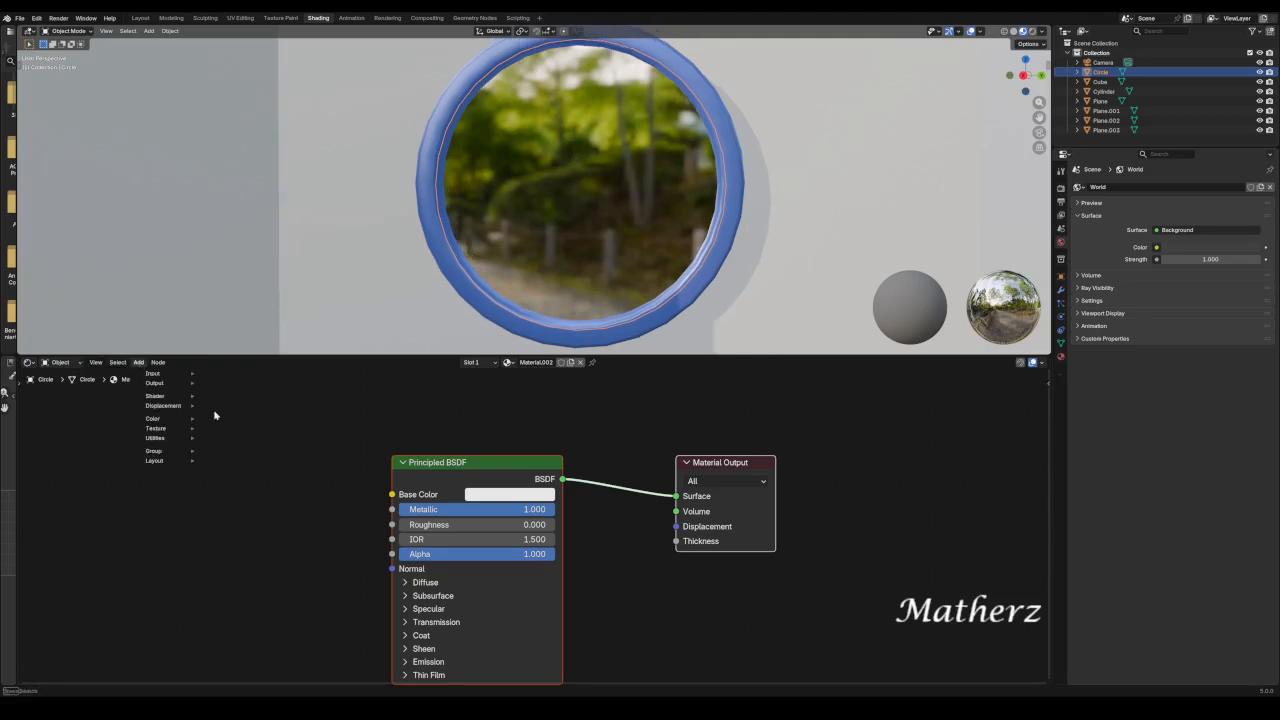
text(von)
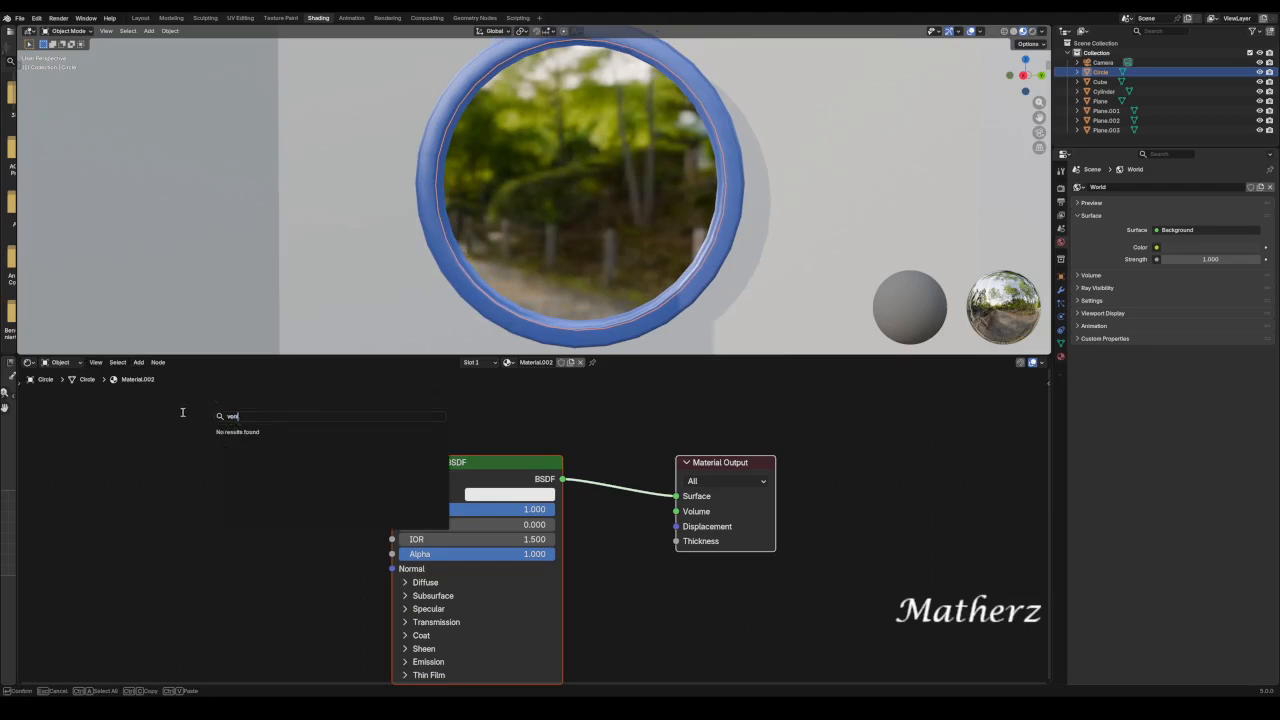
key(Escape)
click(140, 364)
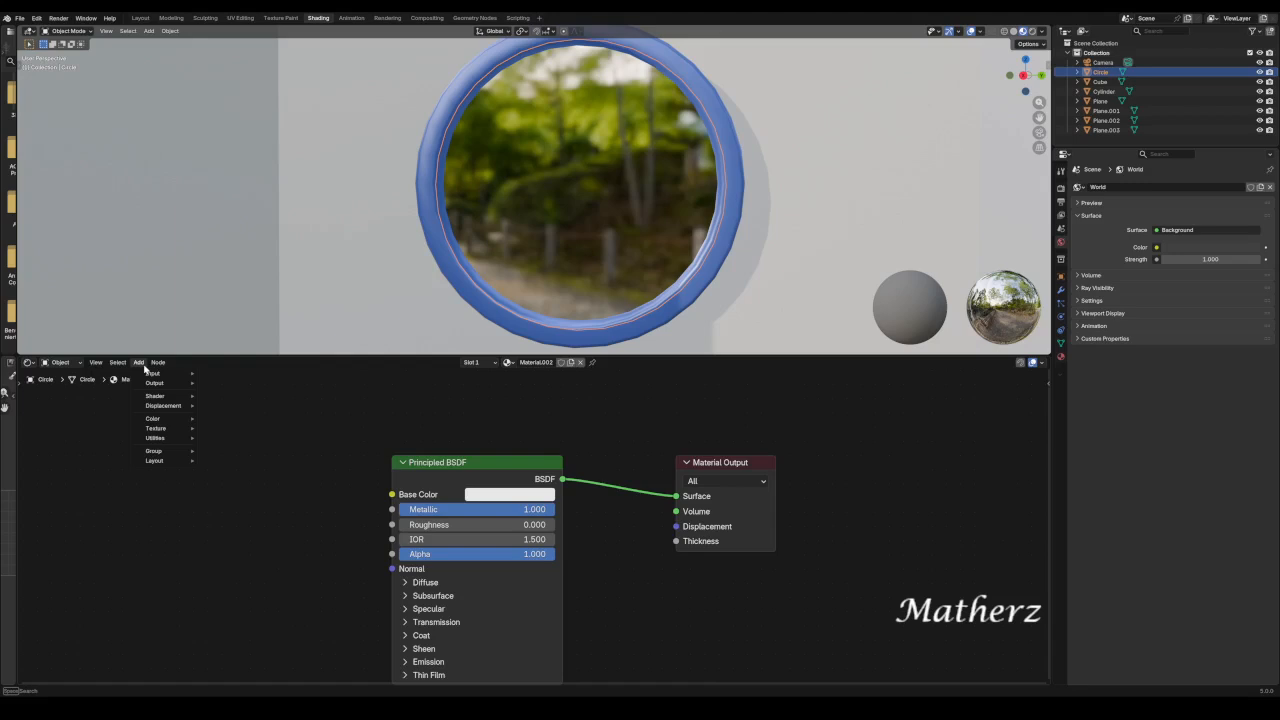
text(vo)
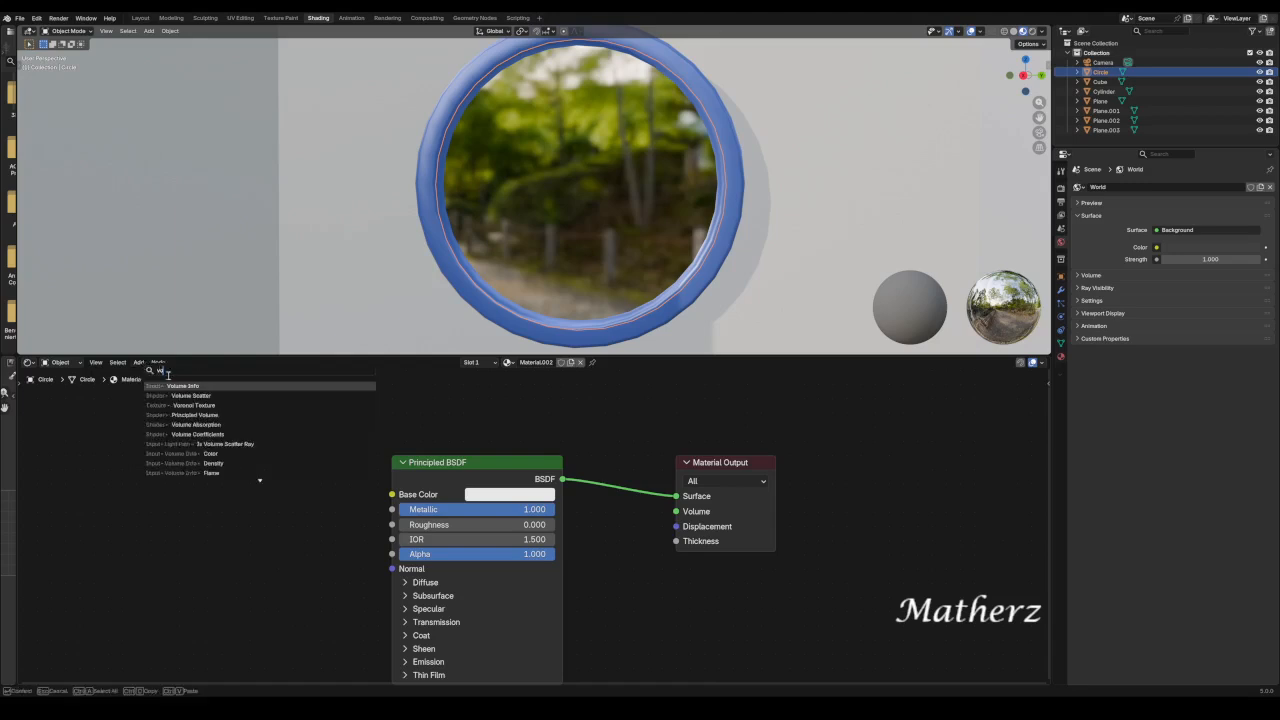
click(236, 405)
click(307, 512)
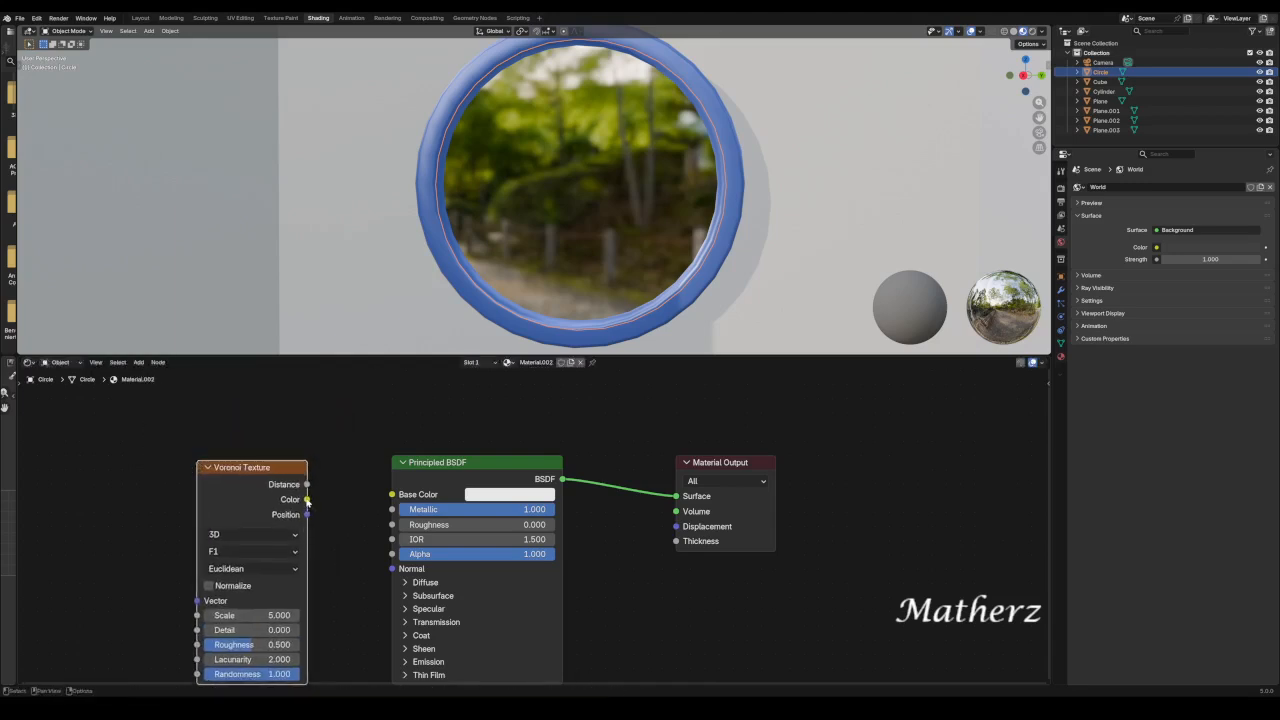
drag(307, 500, 392, 524)
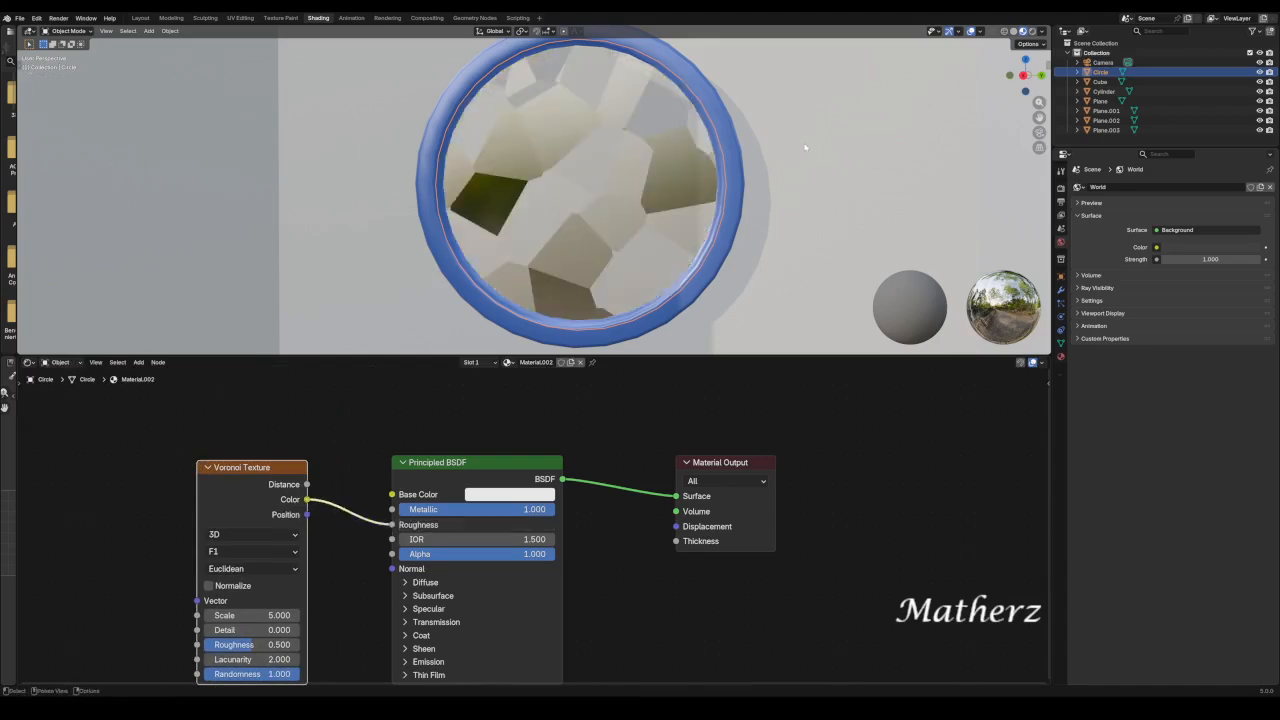
Try the Voronoi Texture in 2D at a scale of 3.4, and delete the node.
drag(270, 615, 219, 615)
click(254, 535)
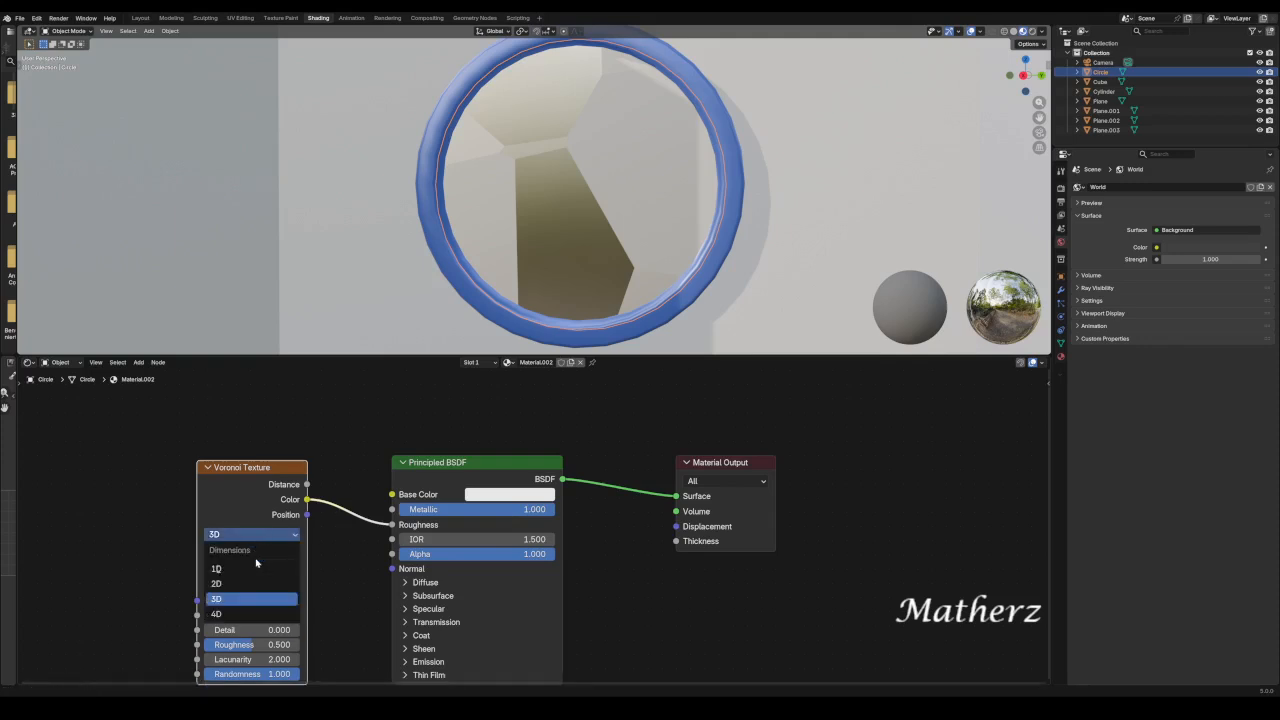
click(252, 584)
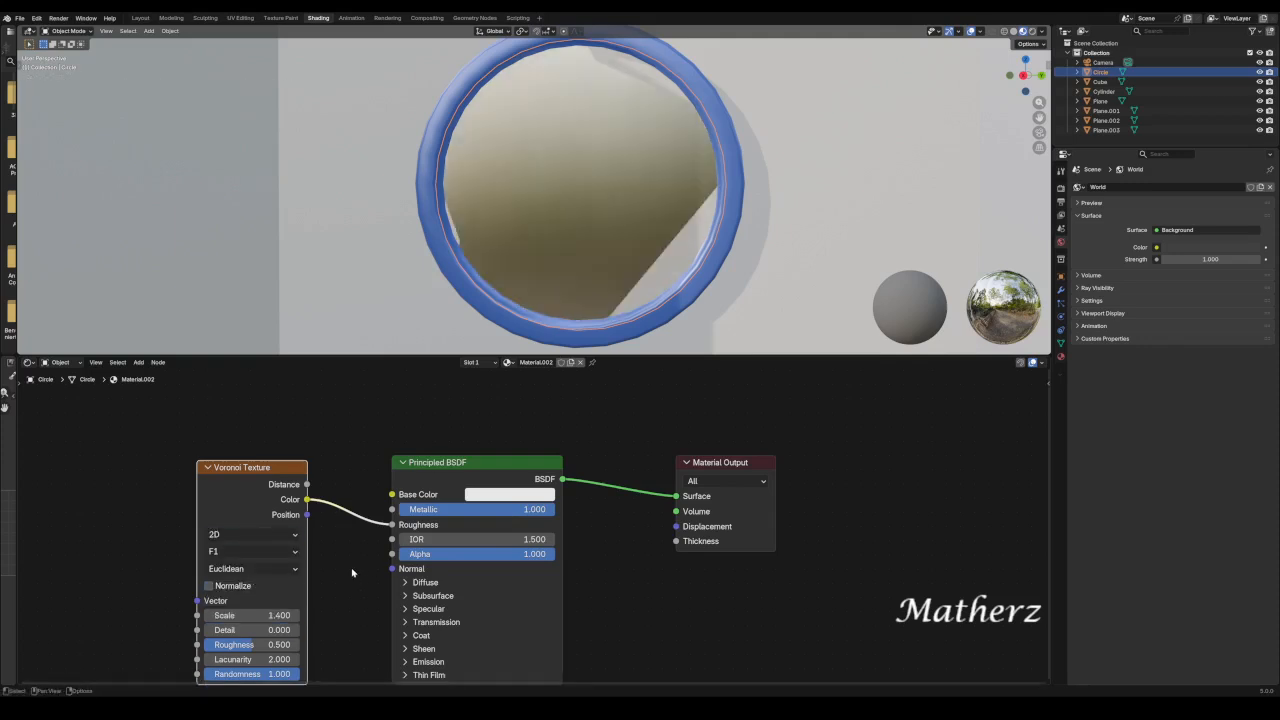
drag(250, 615, 277, 616)
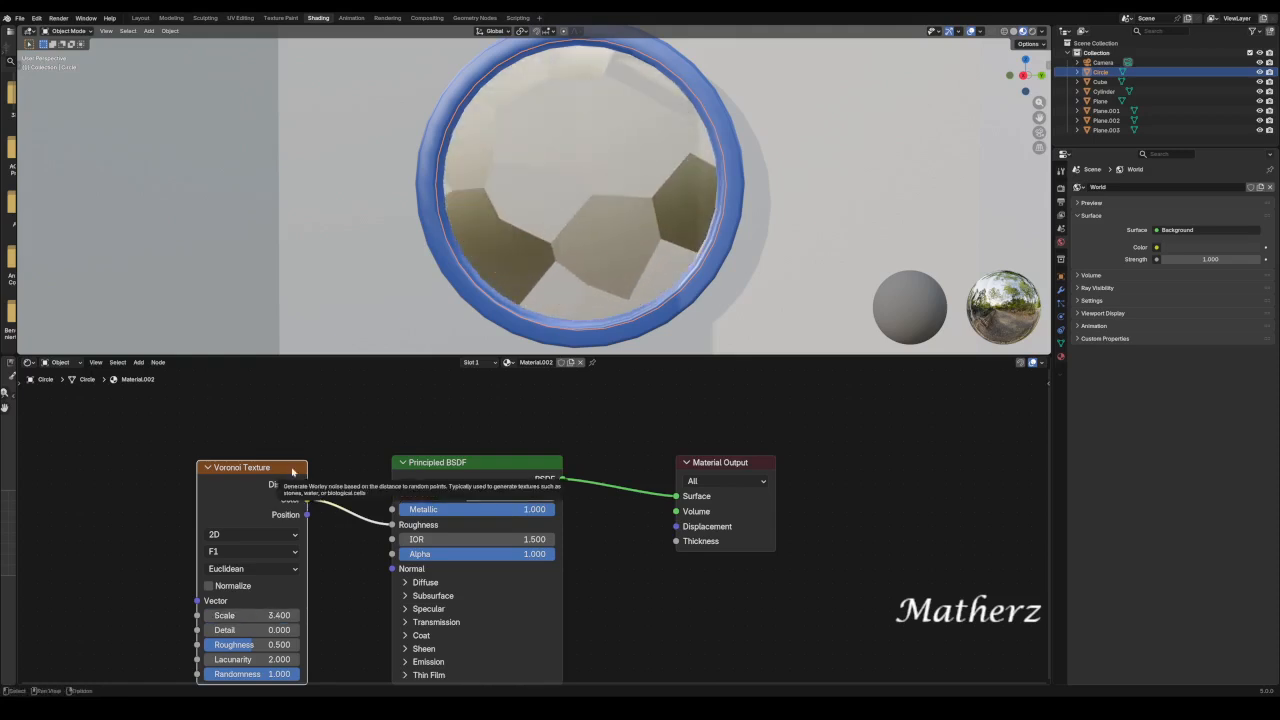
key(x)
Add a Noise Texture node to the mirror material and connect its Color output to the Principled BSDF's Roughness.
click(138, 362)
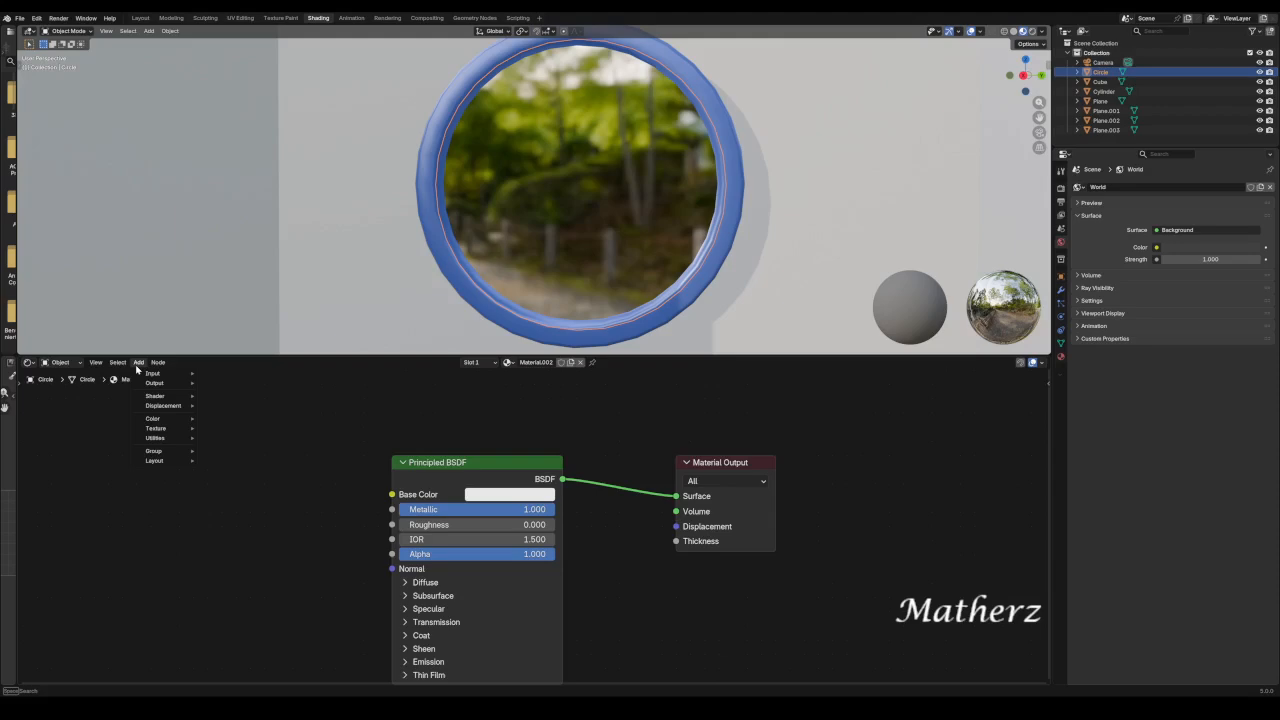
text(noise)
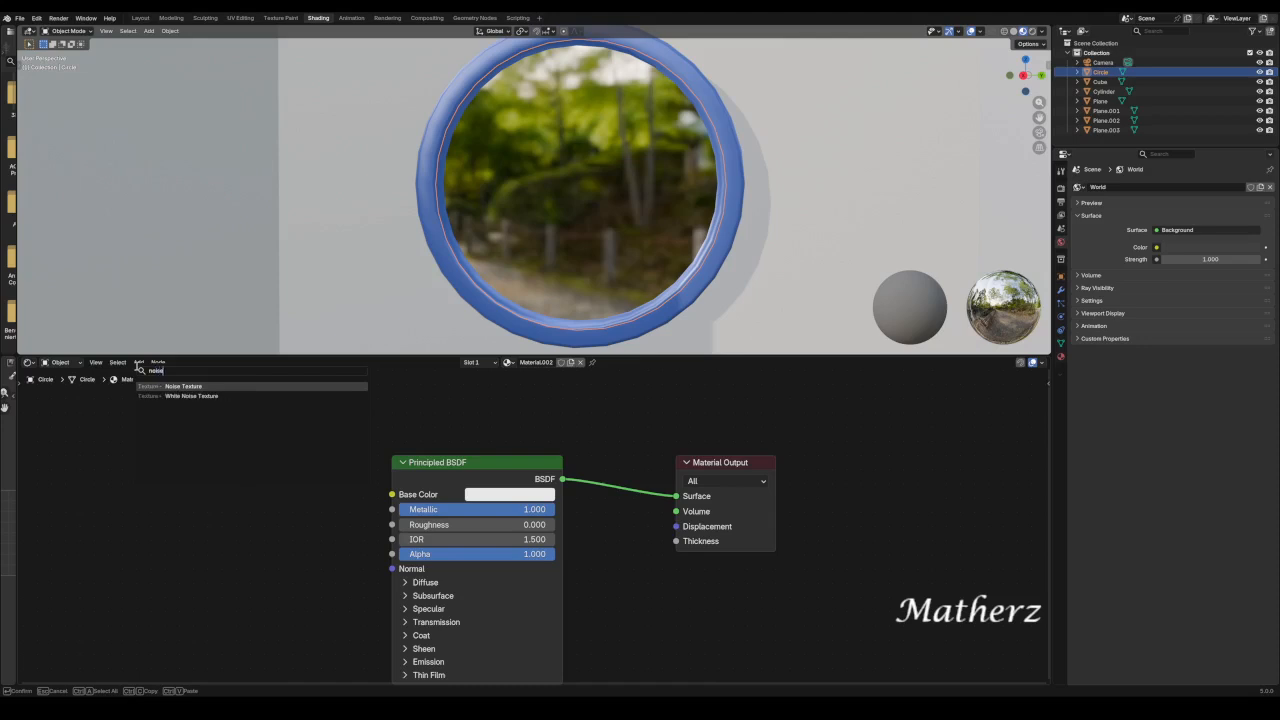
key(Return)
click(296, 500)
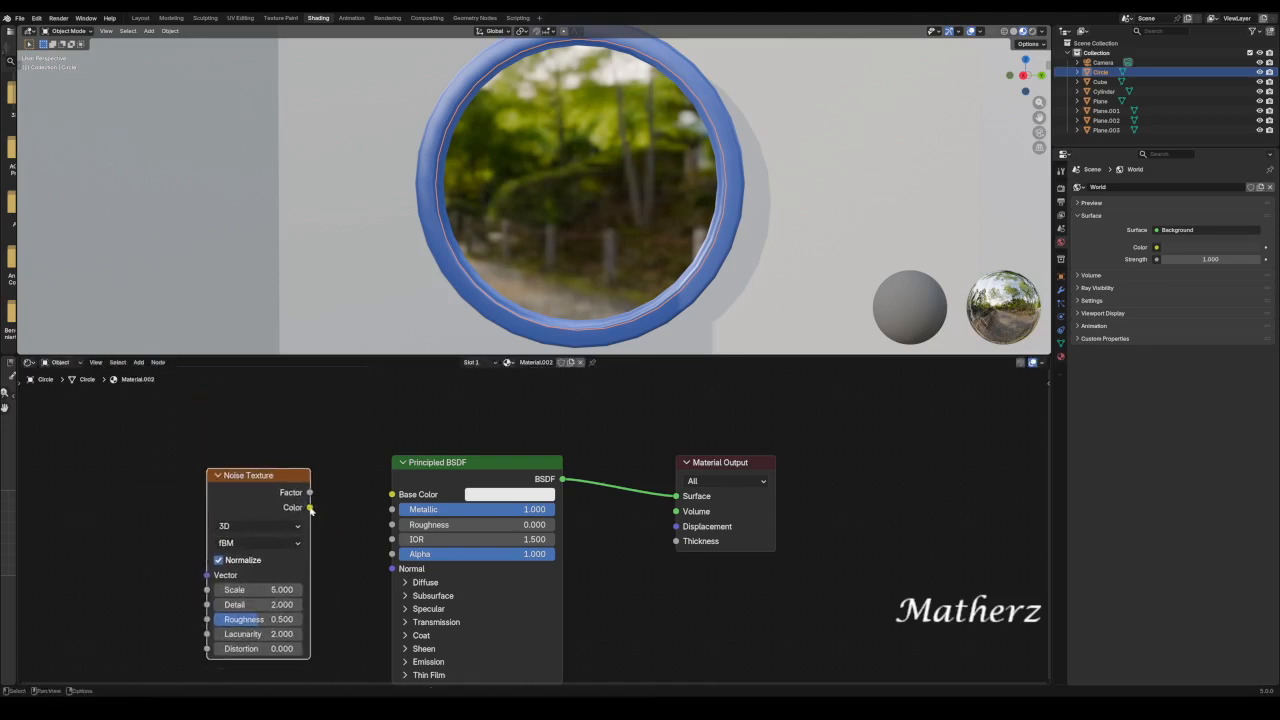
drag(310, 508, 391, 525)
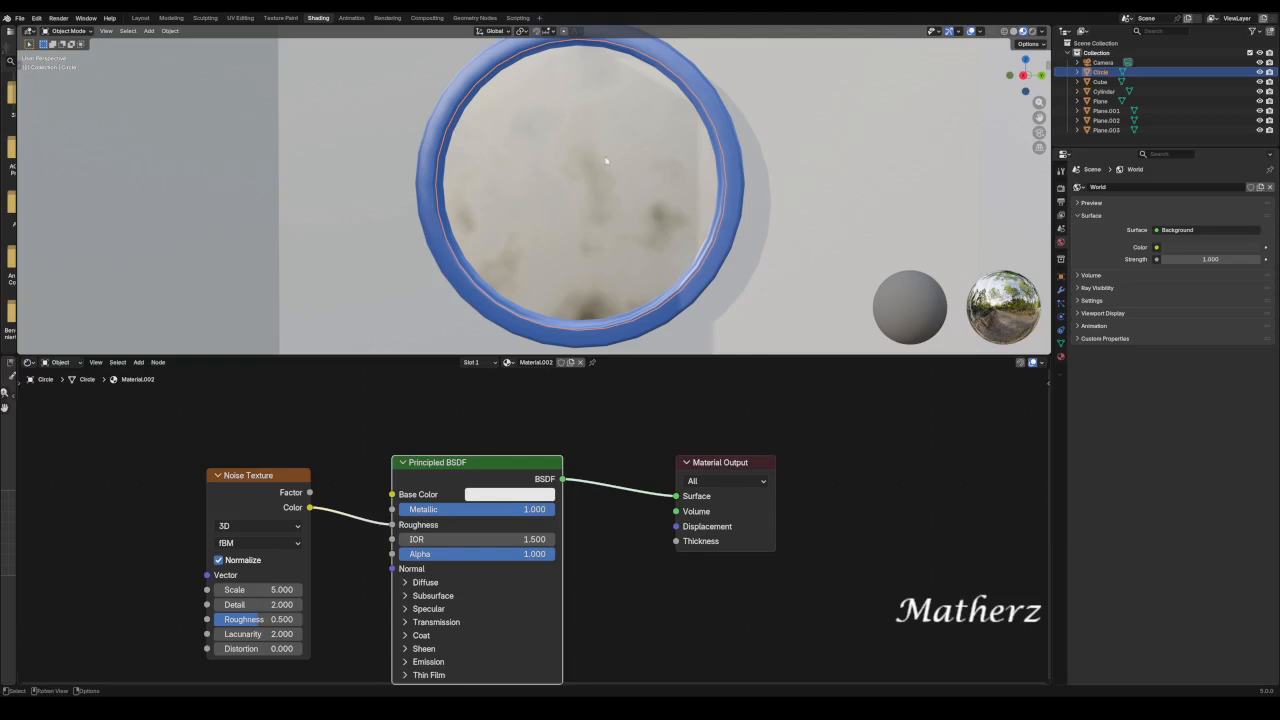
Move the noise Color link from Roughness to Metallic and set the noise scale to 5.6 using rendered viewport shading.
drag(258, 589, 291, 589)
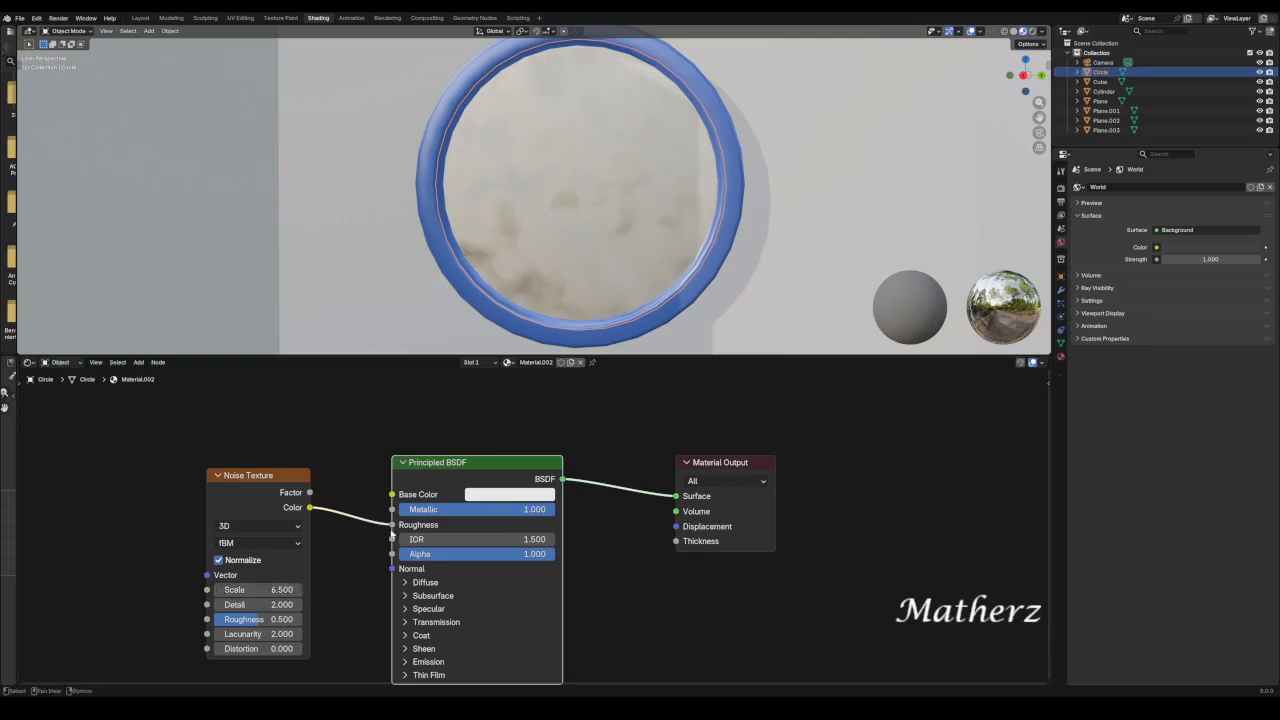
drag(392, 525, 392, 510)
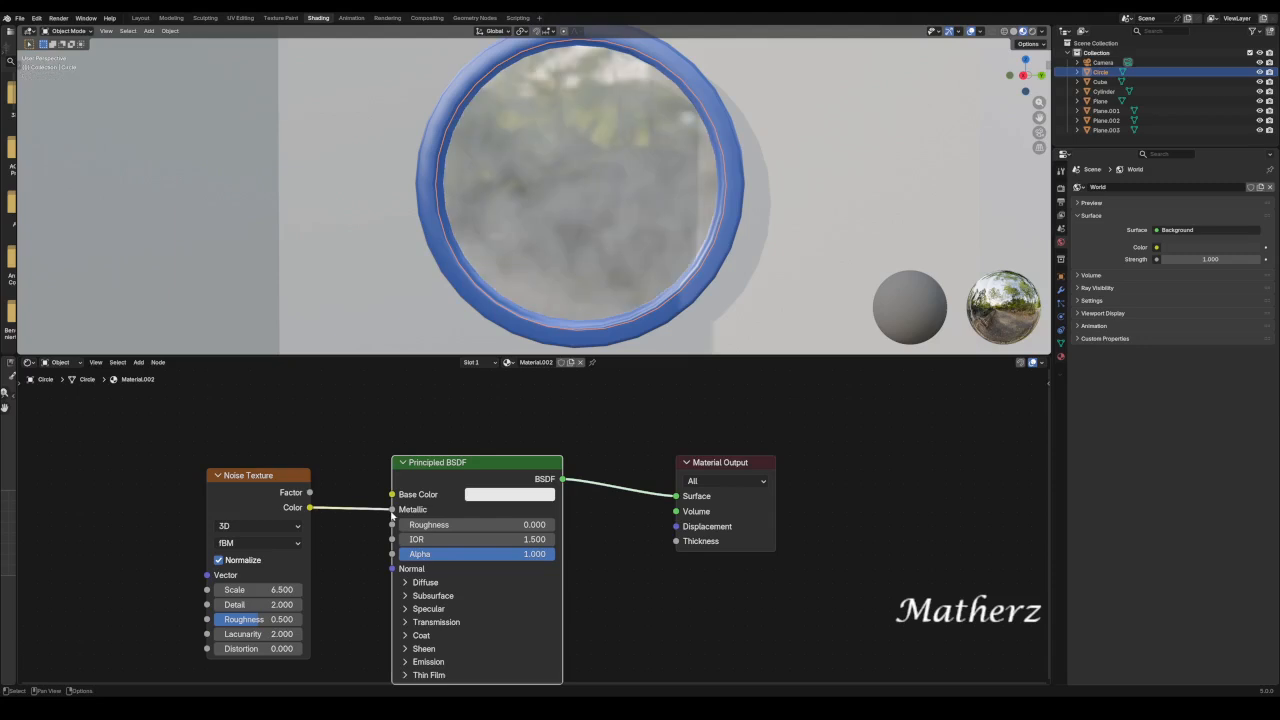
drag(295, 587, 252, 588)
click(1031, 31)
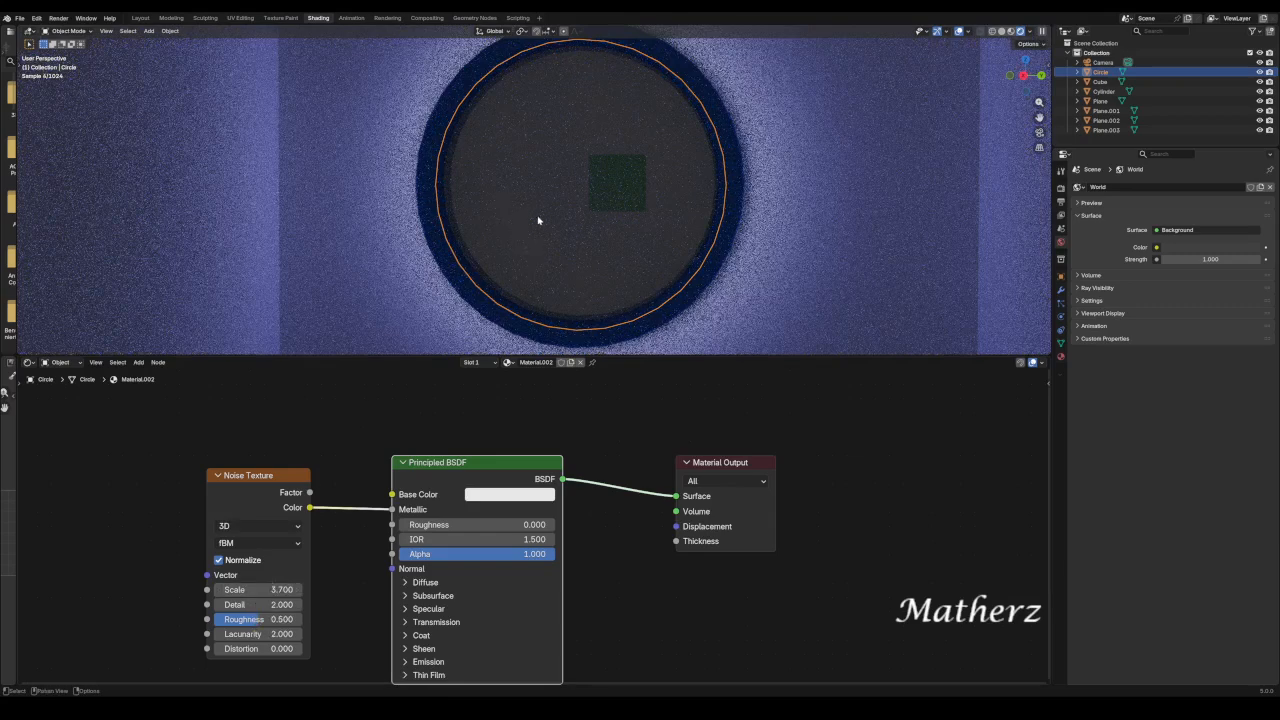
mouse_move(262, 590)
mouse_down()
mouse_move(230, 590)
mouse_move(290, 590)
mouse_move(266, 590)
mouse_up()
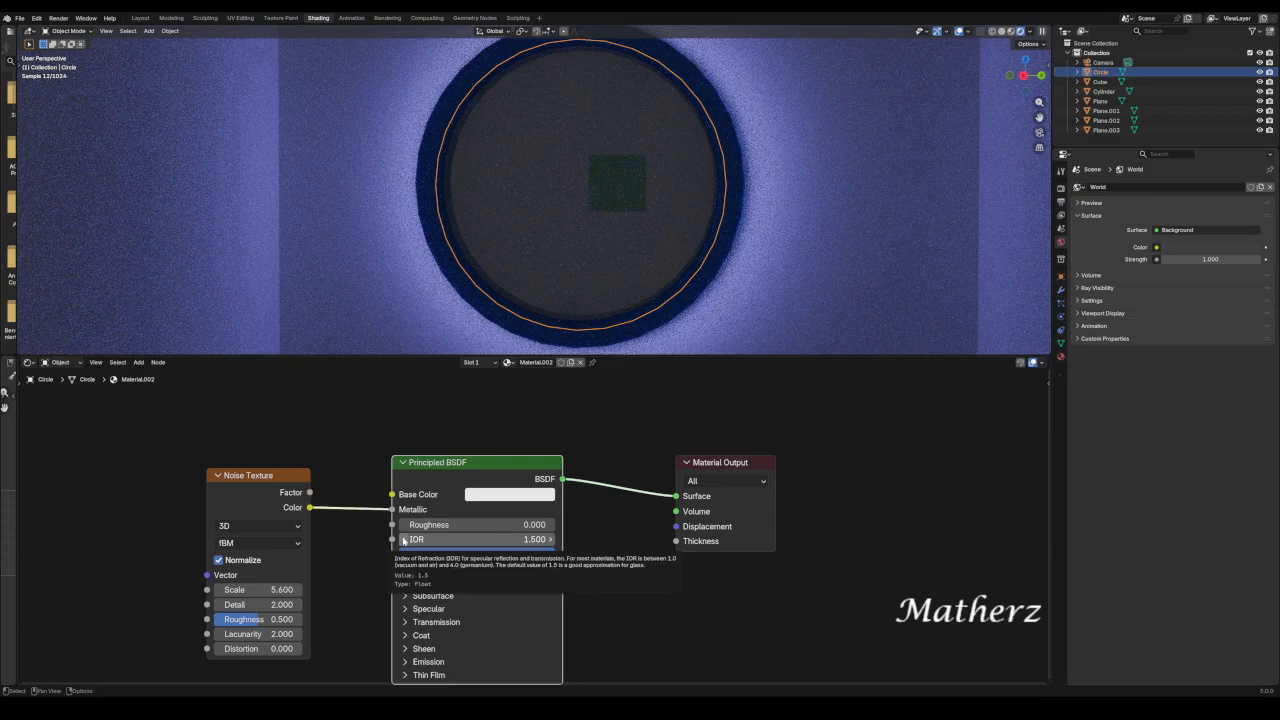
Try the noise Color link on the Alpha and IOR inputs, and return it to Metallic.
drag(392, 509, 391, 556)
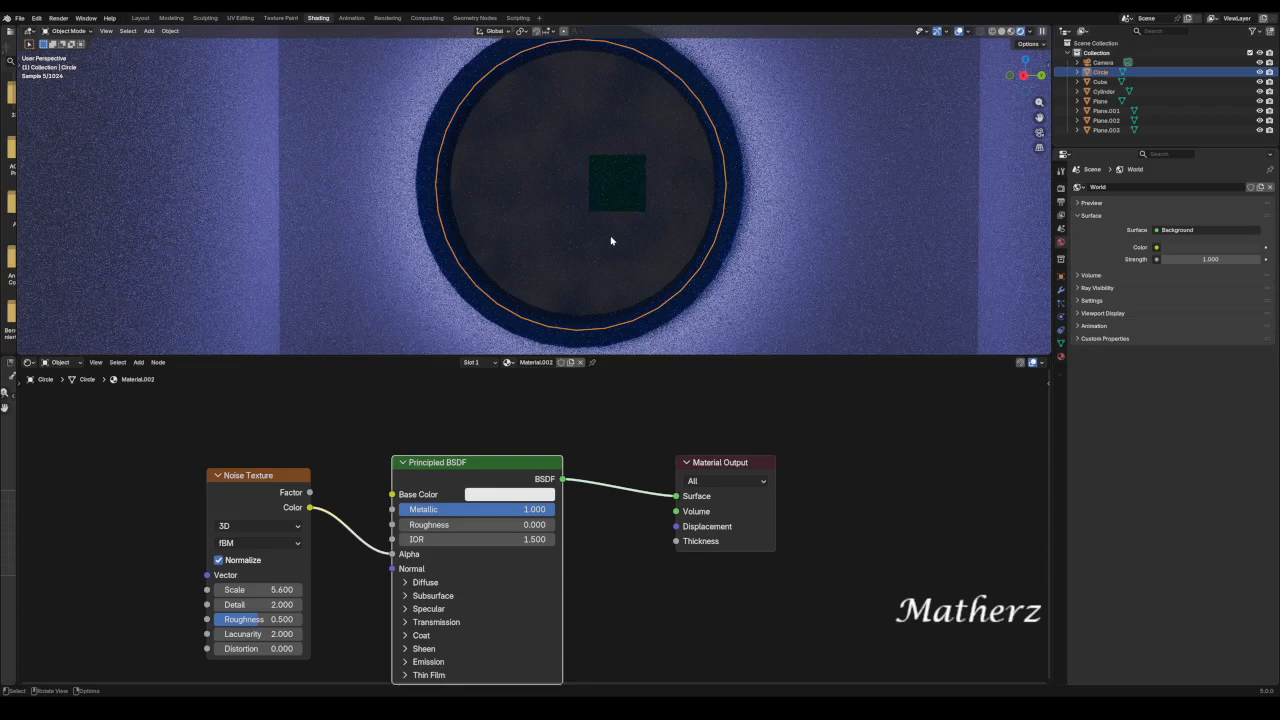
drag(393, 554, 392, 540)
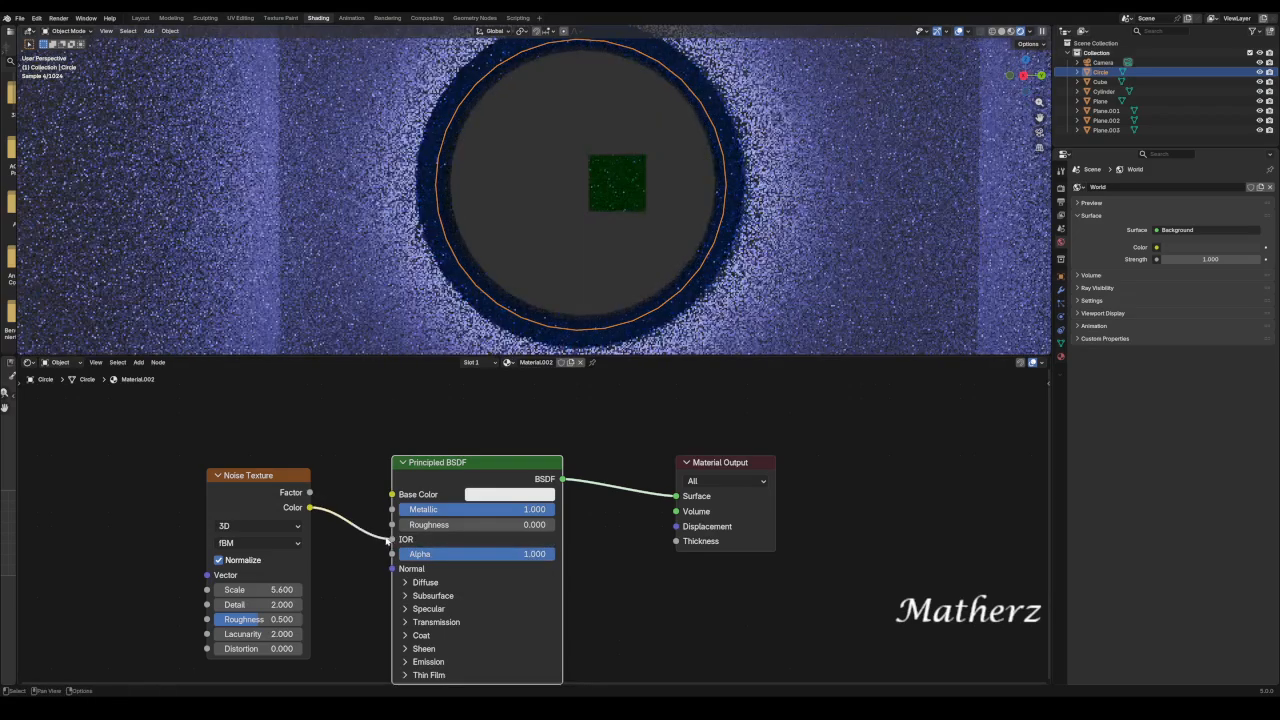
drag(392, 540, 392, 509)
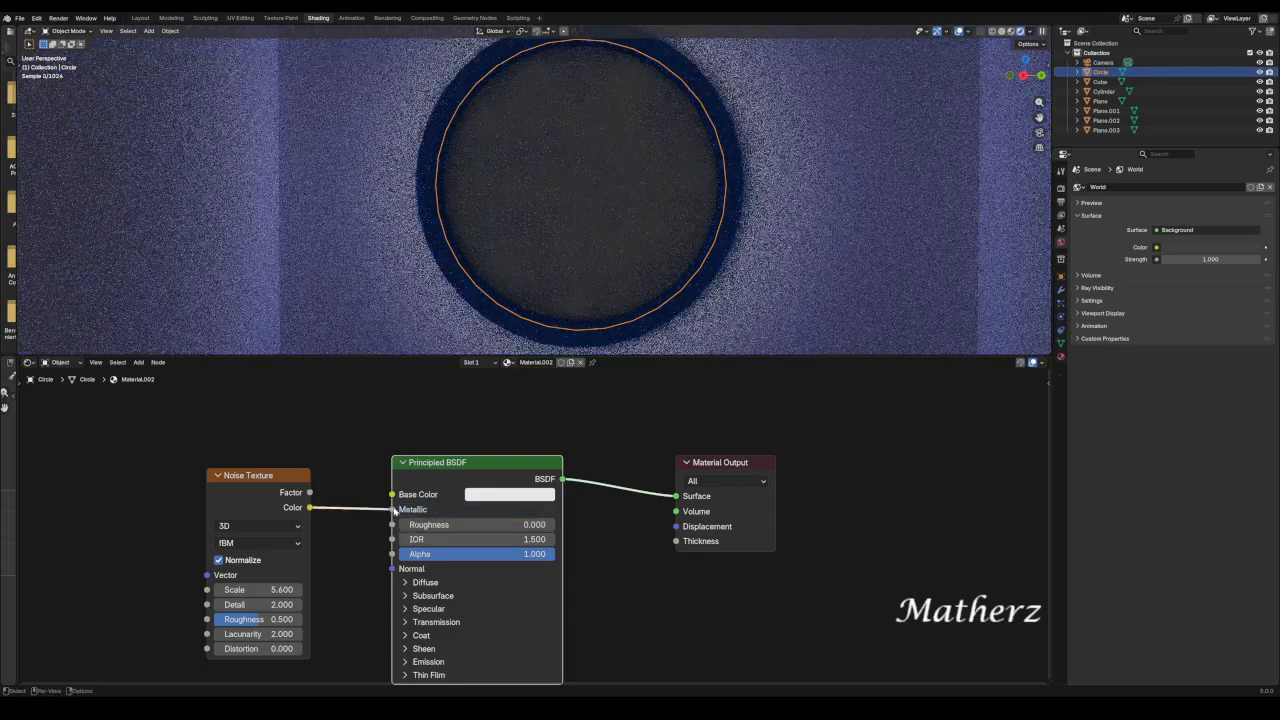
Return to the Layout workspace with the mirror and its surrounding walls in view.
scroll(649, 213, down, 2)
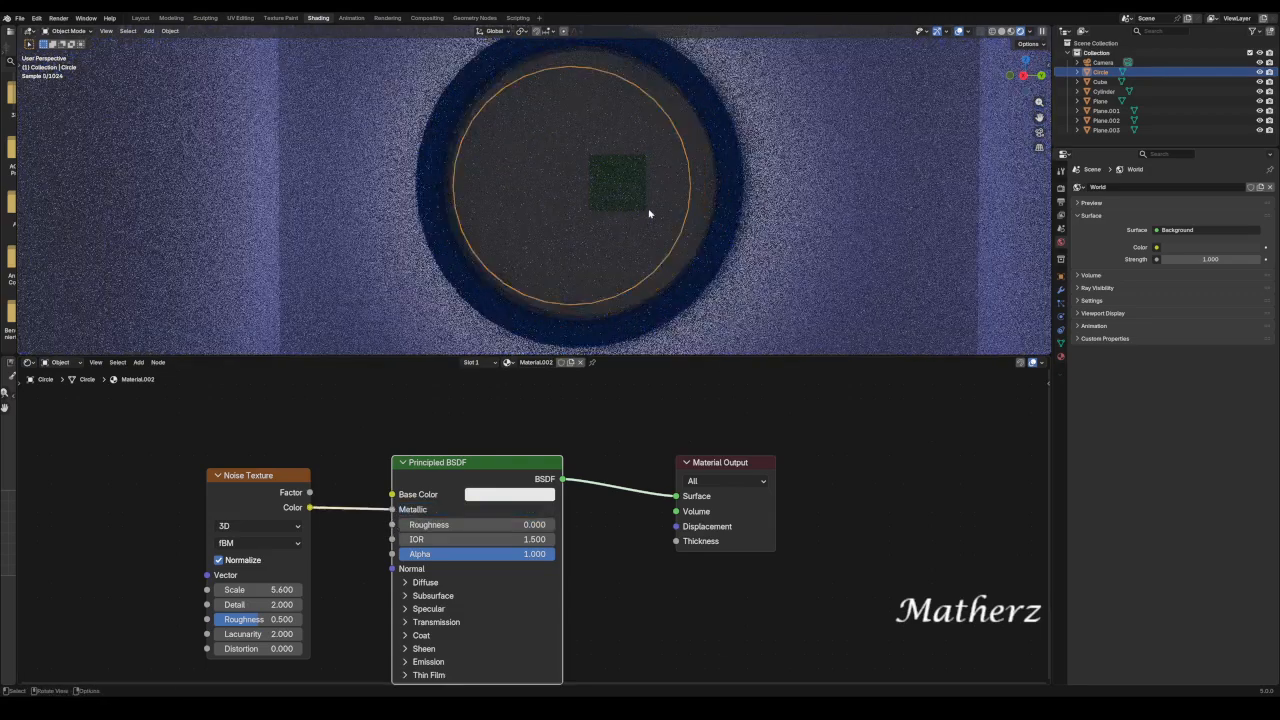
click(140, 18)
scroll(531, 320, down, 4)
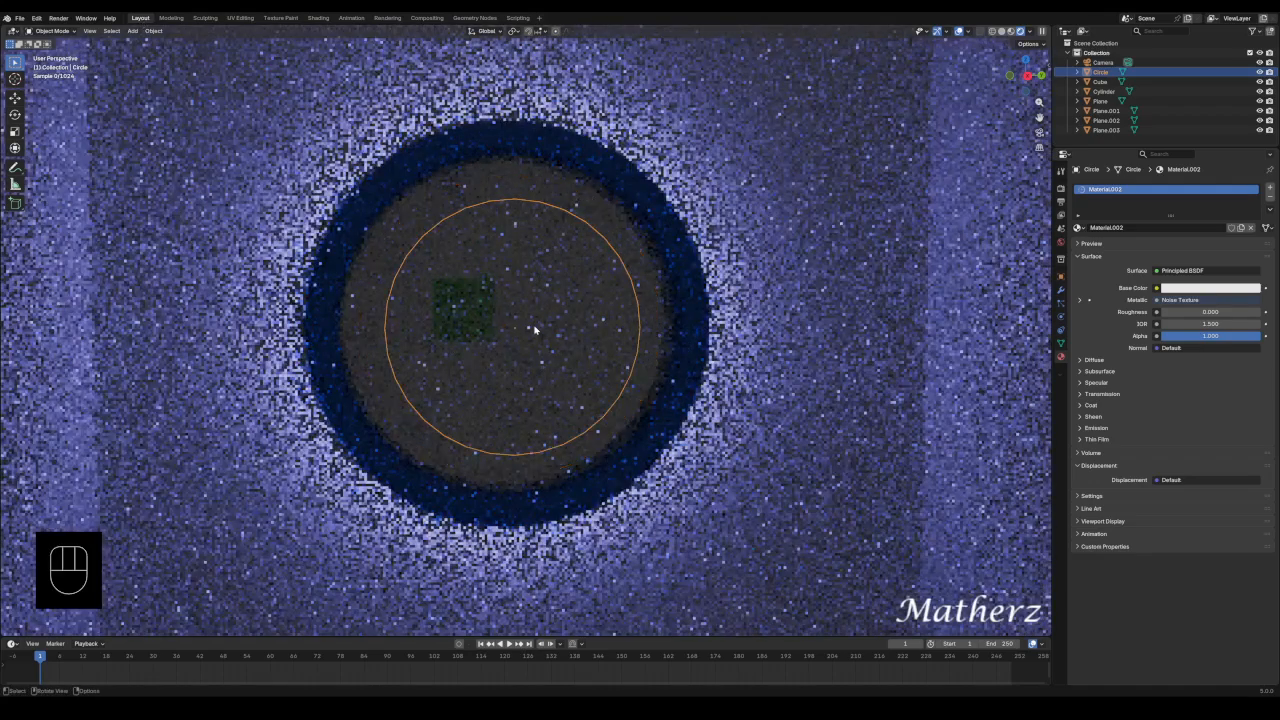